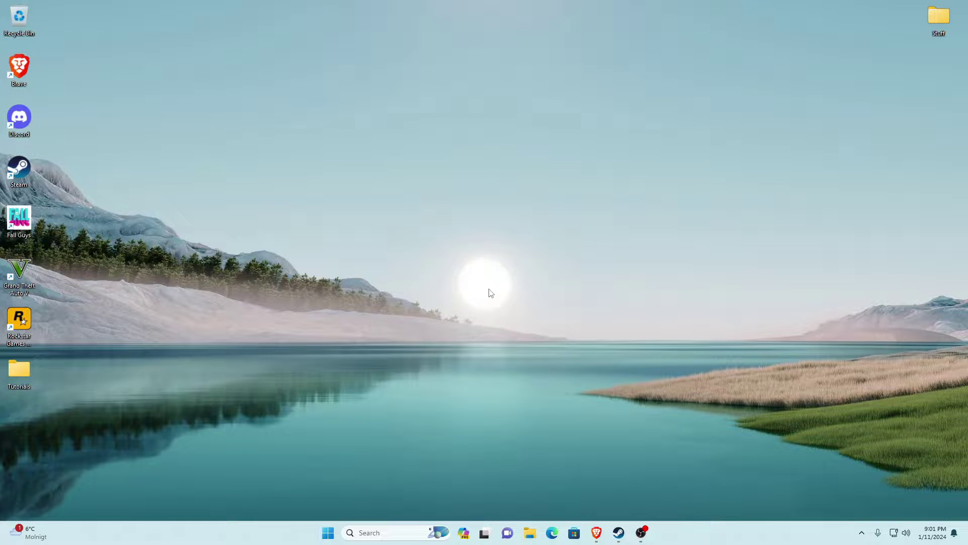
# Launch Steam from the taskbar, showing the Grand Theft Auto V library page.
pyautogui.click(618, 533)
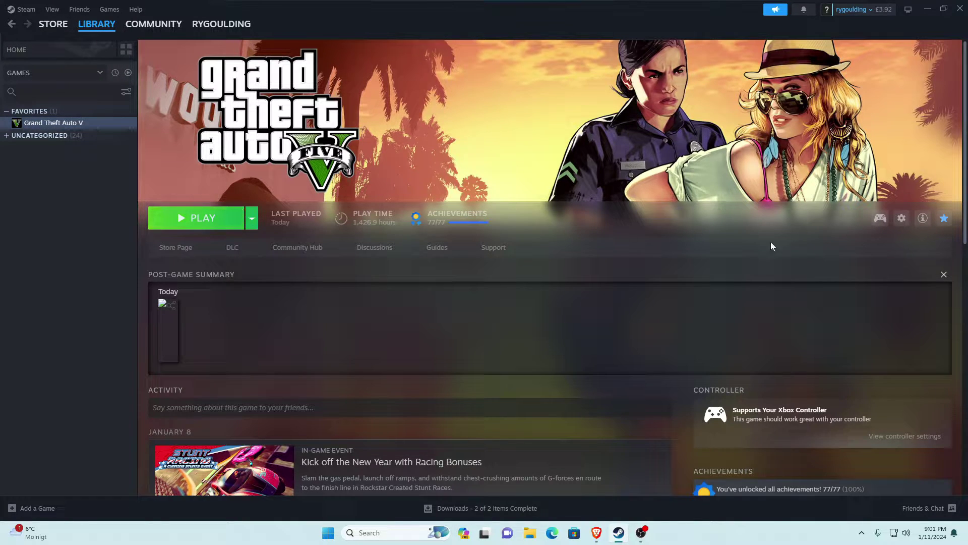
# Open Grand Theft Auto V's local files via Manage > Browse local files and minimize Steam.
pyautogui.click(902, 221)
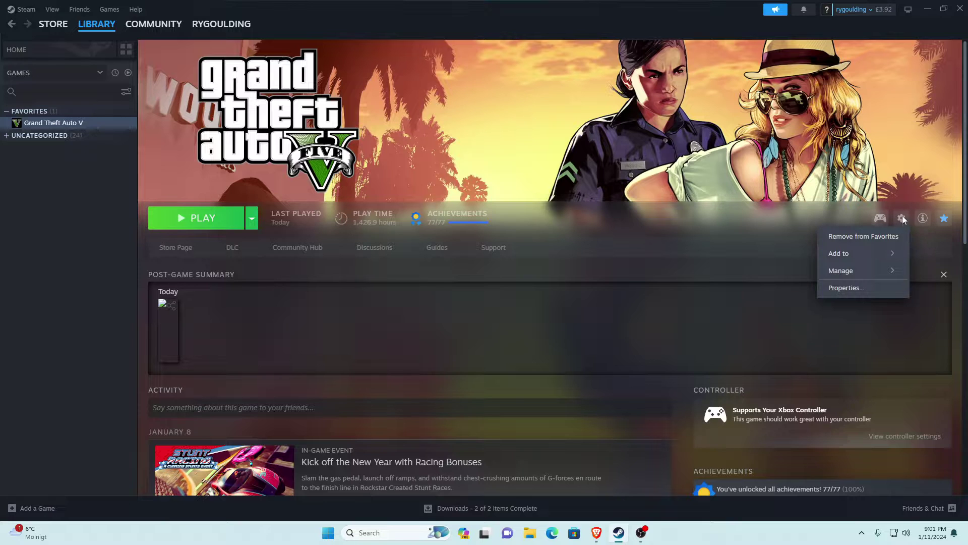
pyautogui.moveTo(832, 275)
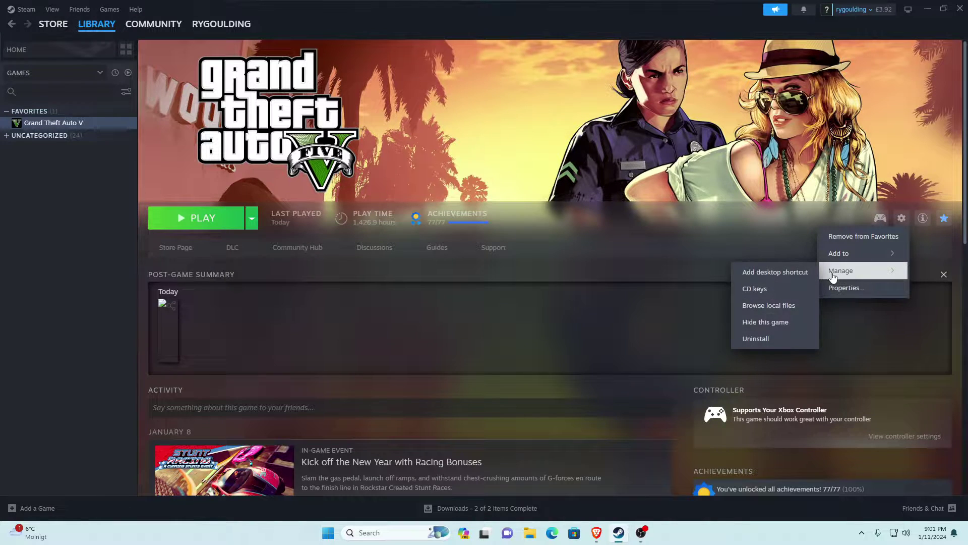
pyautogui.click(765, 306)
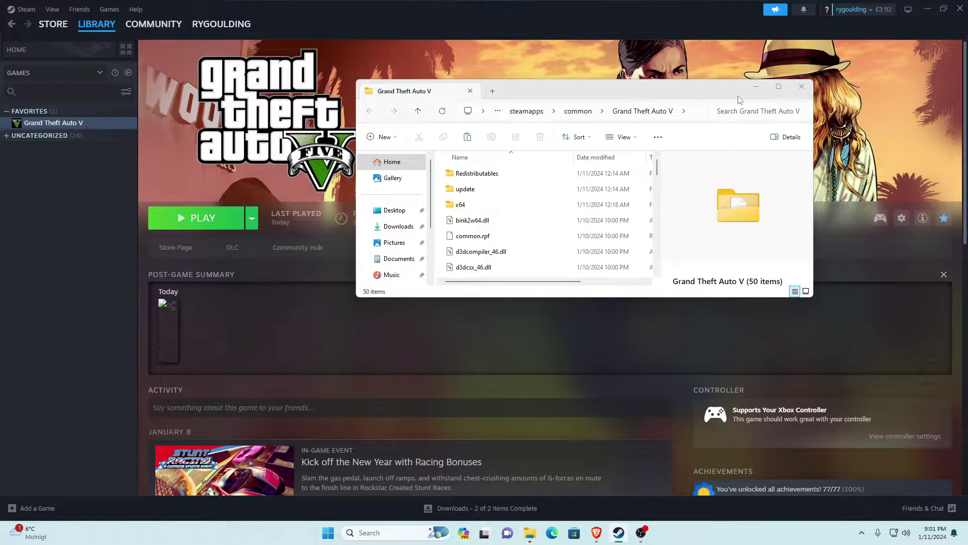
pyautogui.click(926, 14)
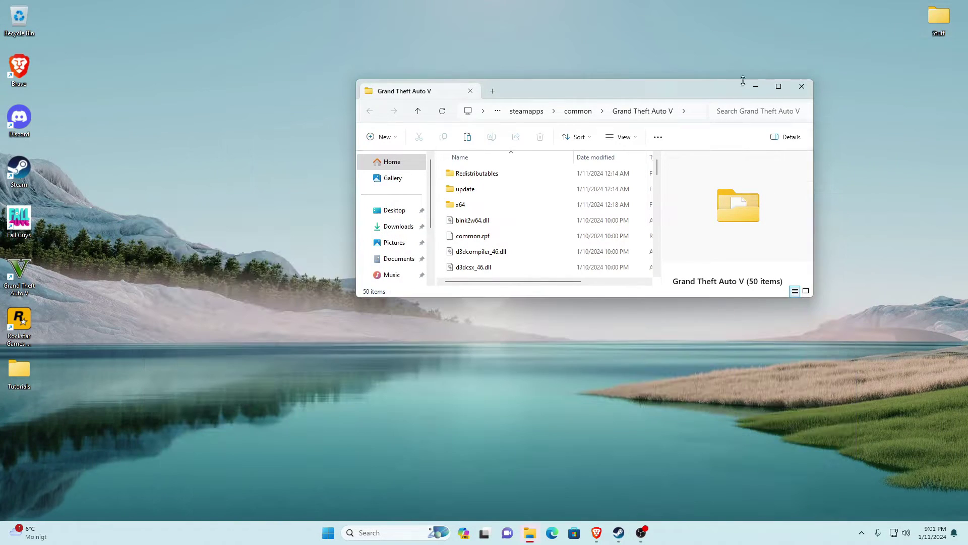
pyautogui.moveTo(790, 92); pyautogui.dragTo(720, 89)
# Maximize Explorer and go up to the steamapps\common folder.
pyautogui.click(718, 85)
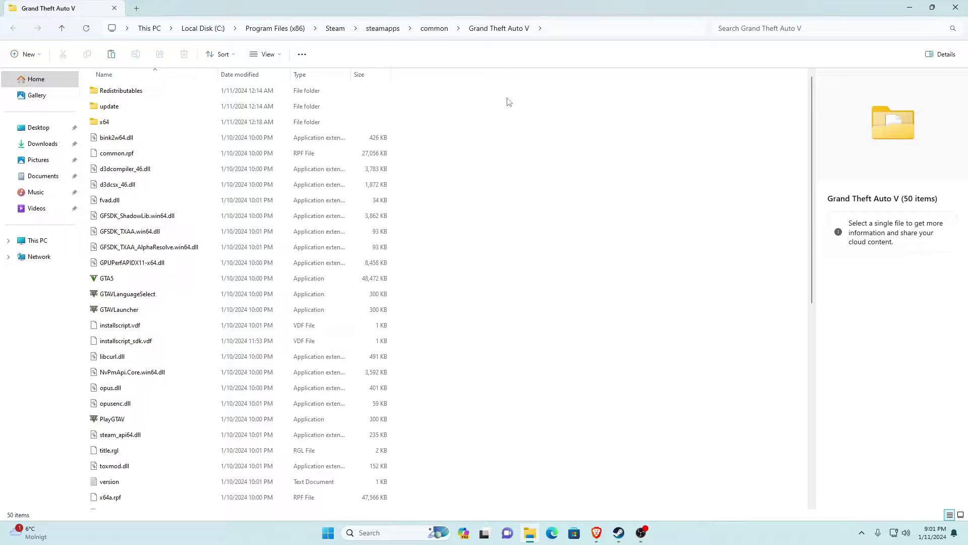
pyautogui.click(434, 30)
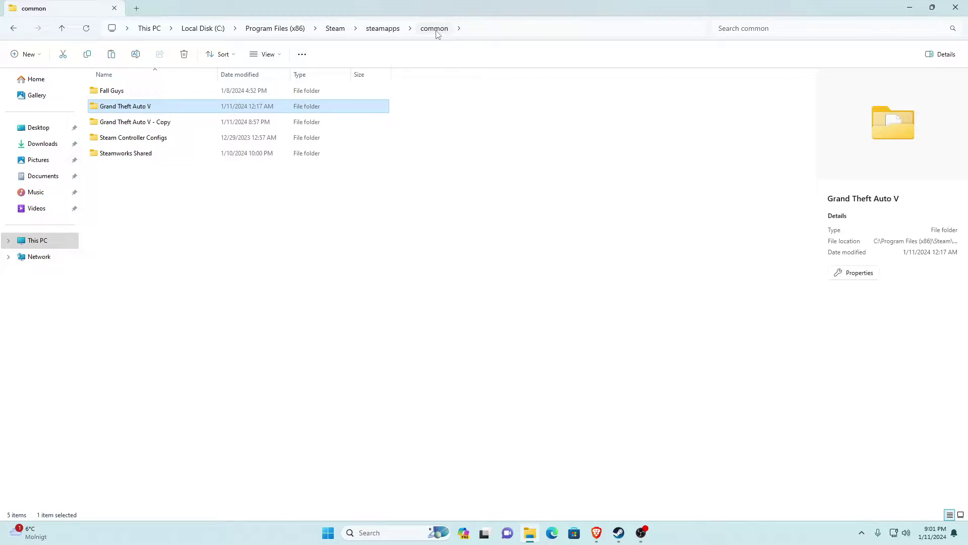
pyautogui.click(325, 221)
pyautogui.click(117, 125)
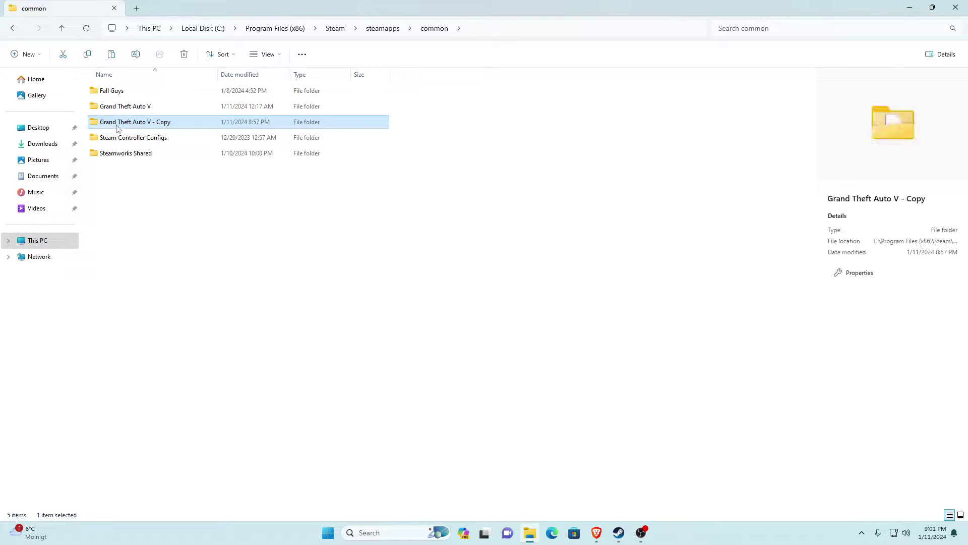
pyautogui.click(167, 167)
pyautogui.click(87, 29)
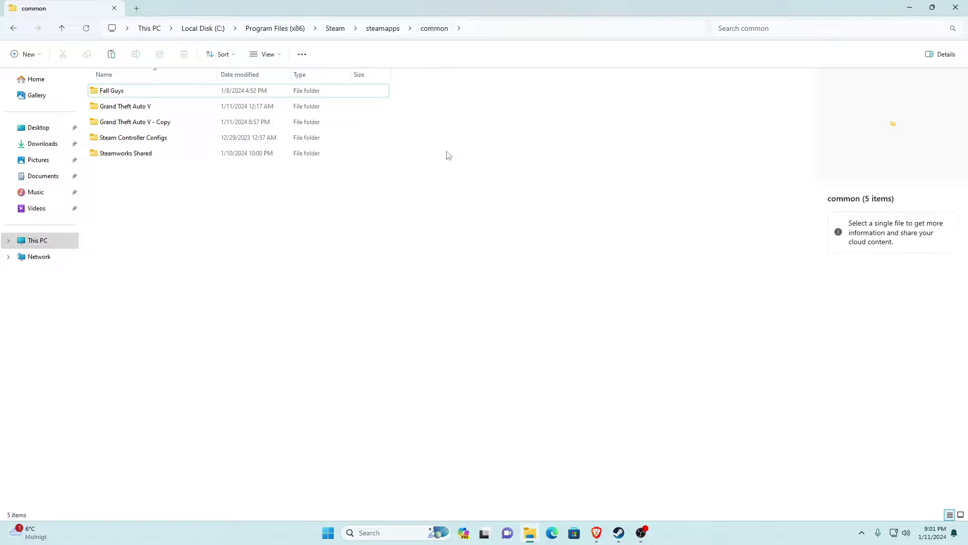
# Look through the context menus of the Grand Theft Auto V and common folders, then refresh.
pyautogui.click(136, 111)
pyautogui.rightClick(128, 111)
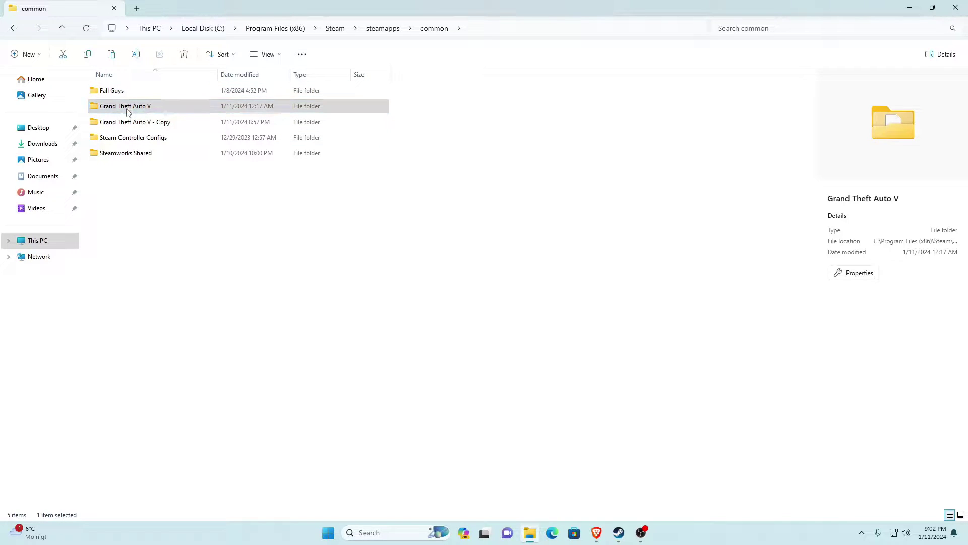
pyautogui.click(174, 313)
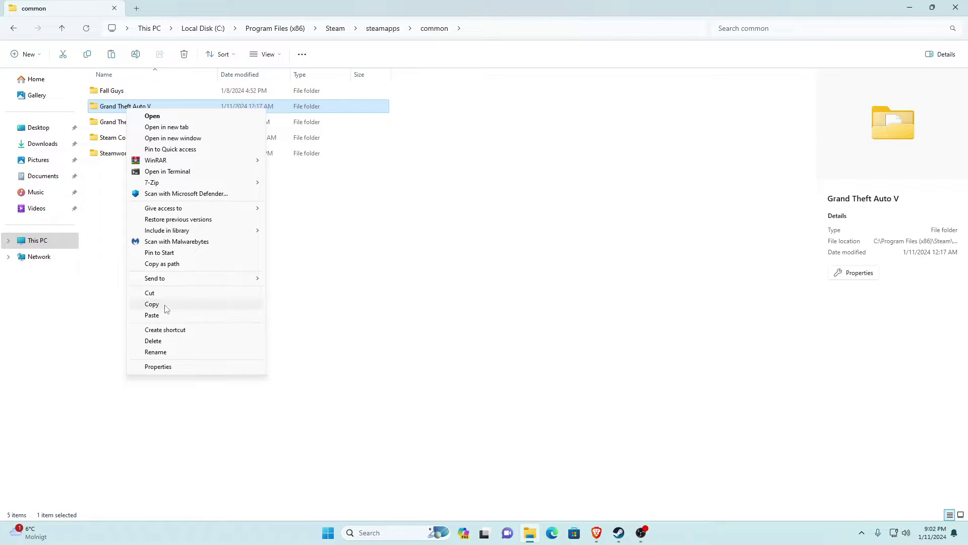
pyautogui.click(169, 307)
pyautogui.click(213, 253)
pyautogui.rightClick(163, 249)
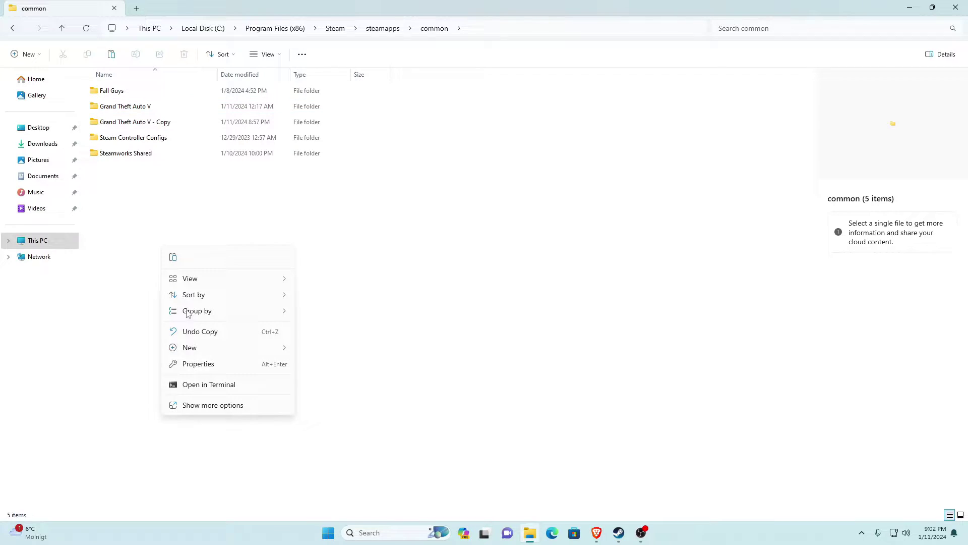
pyautogui.click(203, 406)
pyautogui.click(121, 291)
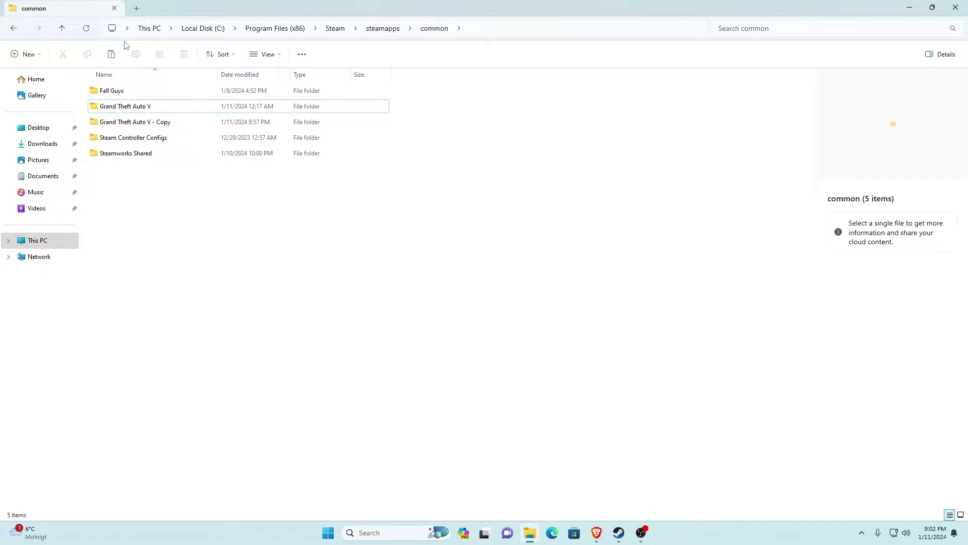
pyautogui.click(87, 28)
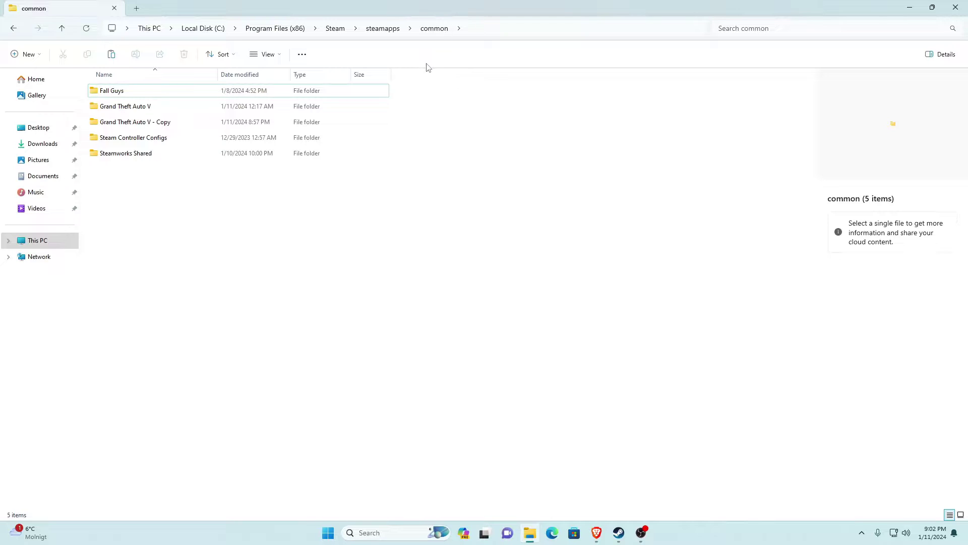
# Pin the common folder to Quick access from steamapps and open it.
pyautogui.click(384, 29)
pyautogui.click(462, 130)
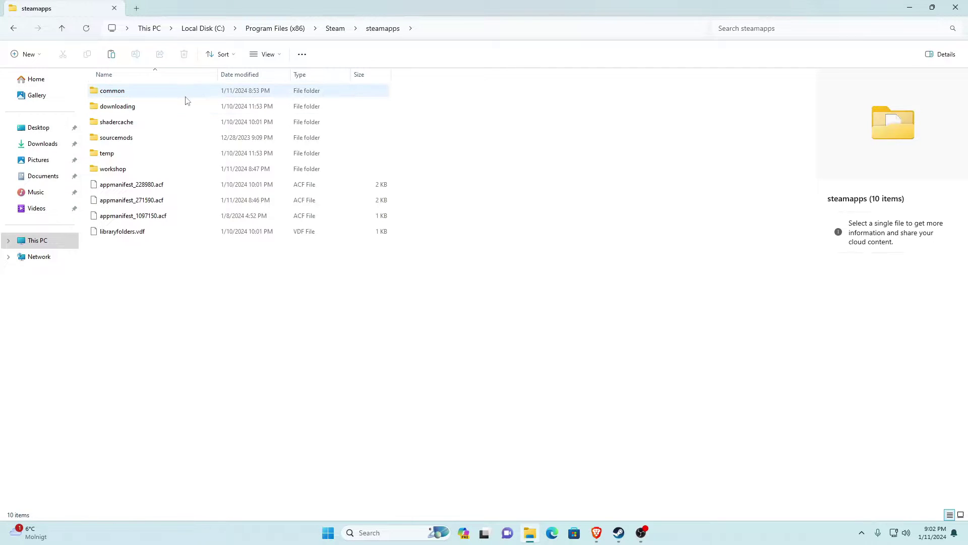
pyautogui.click(115, 96)
pyautogui.moveTo(140, 91); pyautogui.dragTo(46, 139)
pyautogui.click(40, 144)
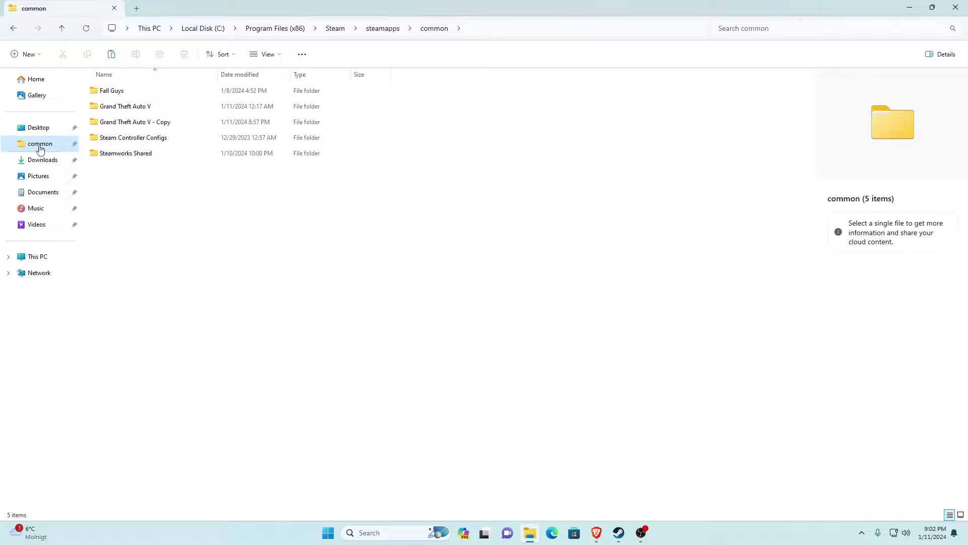
# Open the Grand Theft Auto V folder in a full-height window on the left half.
pyautogui.doubleClick(146, 107)
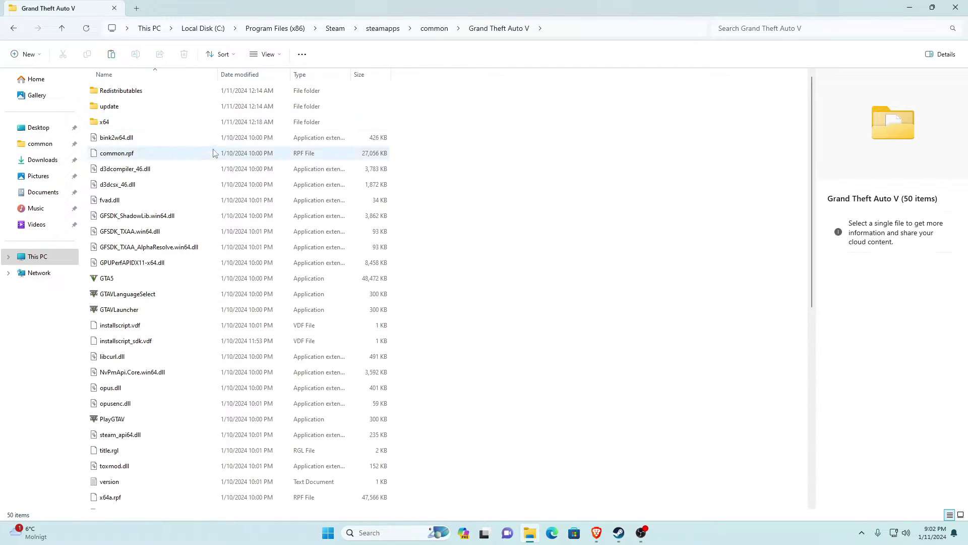
pyautogui.moveTo(589, 5); pyautogui.dragTo(227, 59)
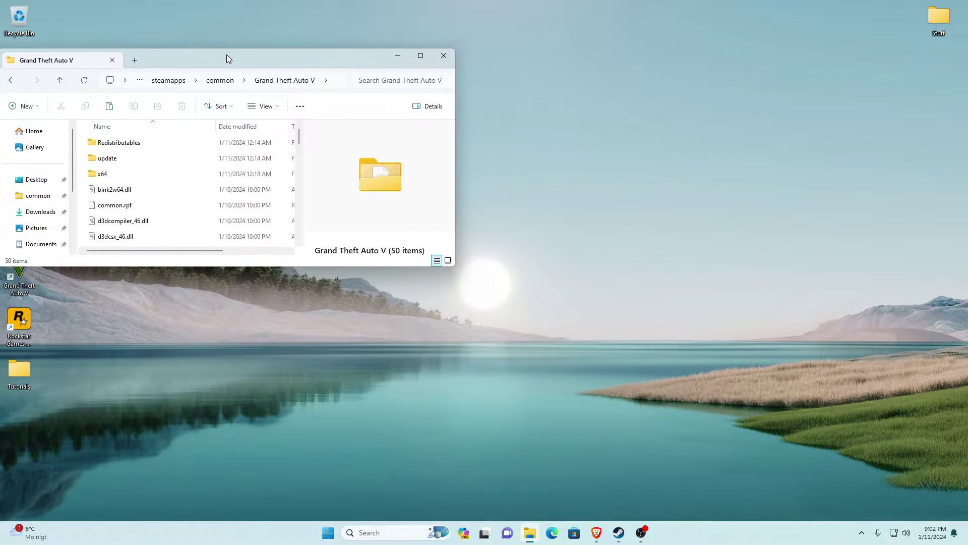
pyautogui.doubleClick(228, 48)
pyautogui.moveTo(456, 97); pyautogui.dragTo(493, 98)
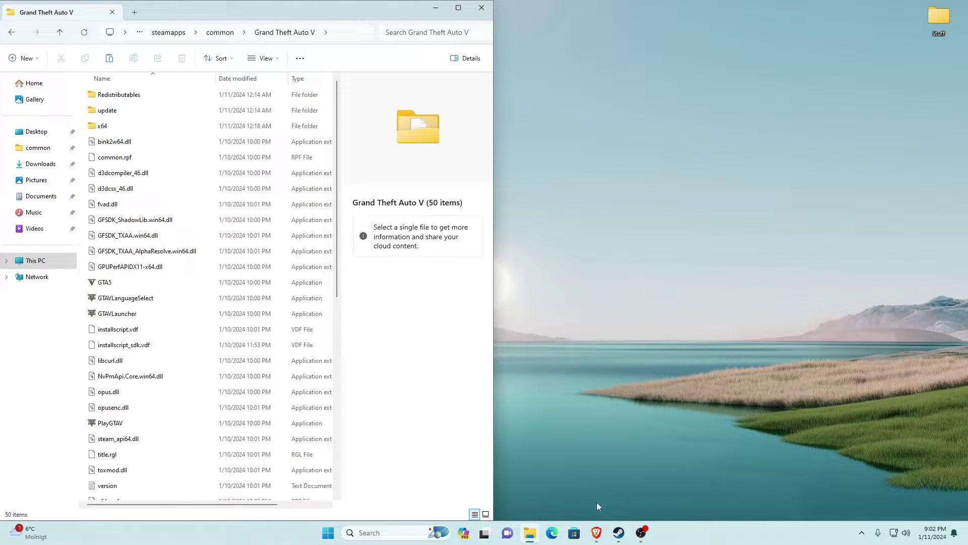
pyautogui.click(596, 533)
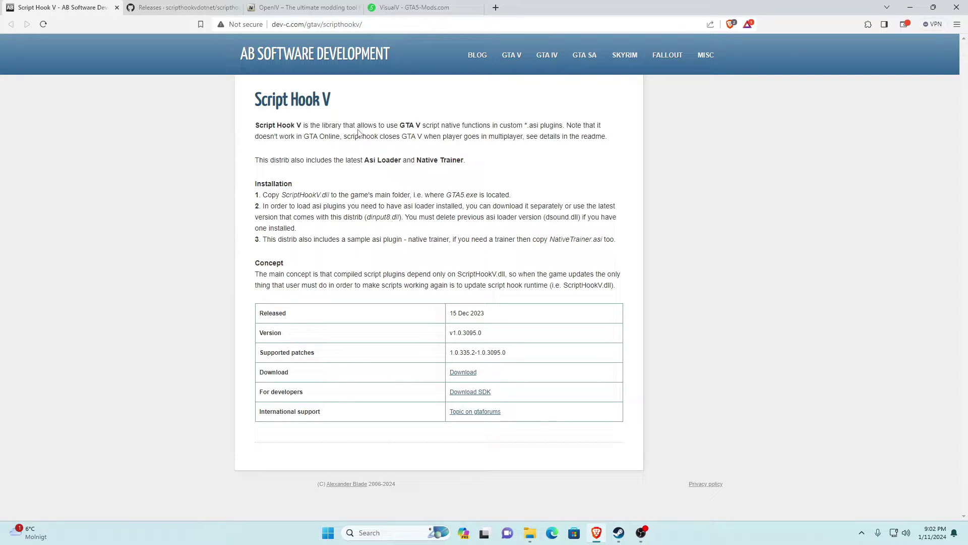
# Save ScriptHookV_1.0.3095.0.zip to Downloads and open it in WinRAR.
pyautogui.click(464, 373)
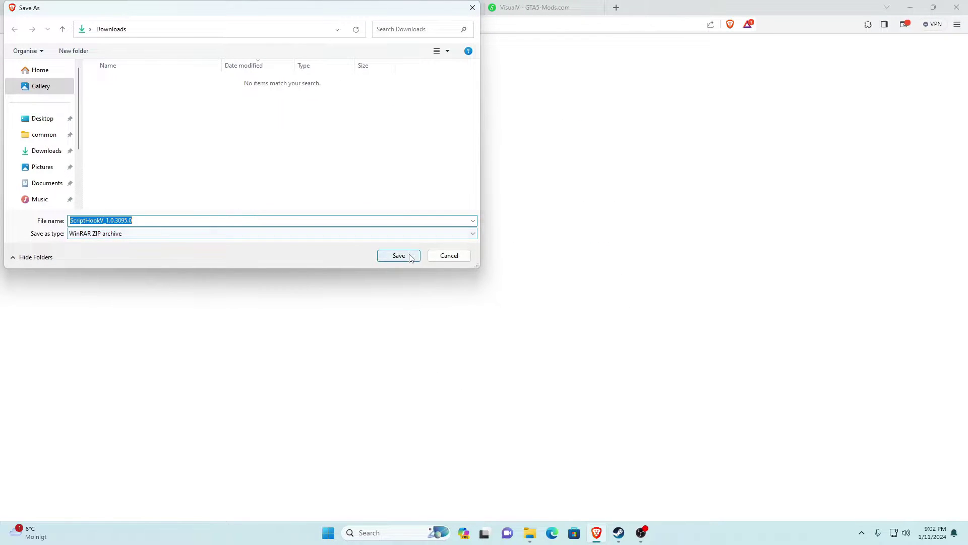
pyautogui.click(396, 255)
pyautogui.click(116, 7)
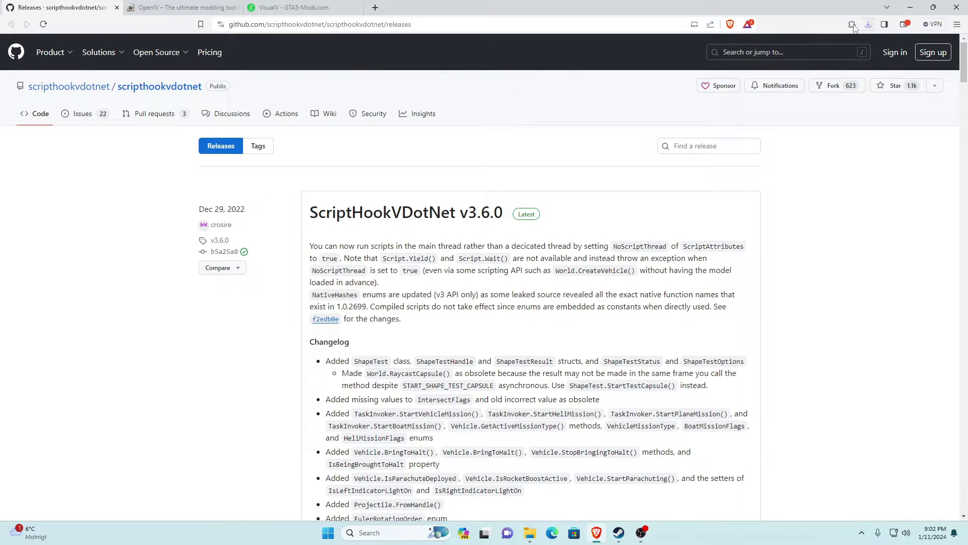
pyautogui.click(869, 25)
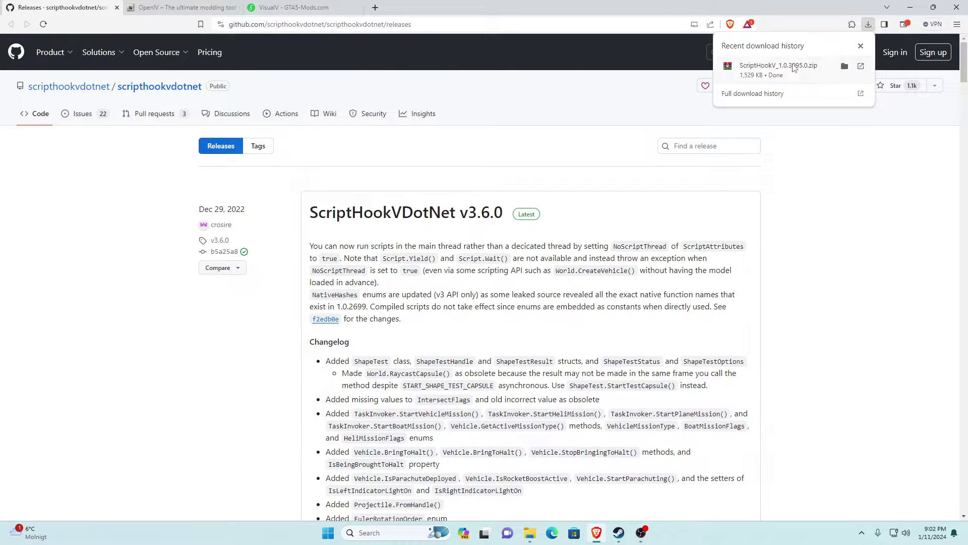
pyautogui.click(765, 71)
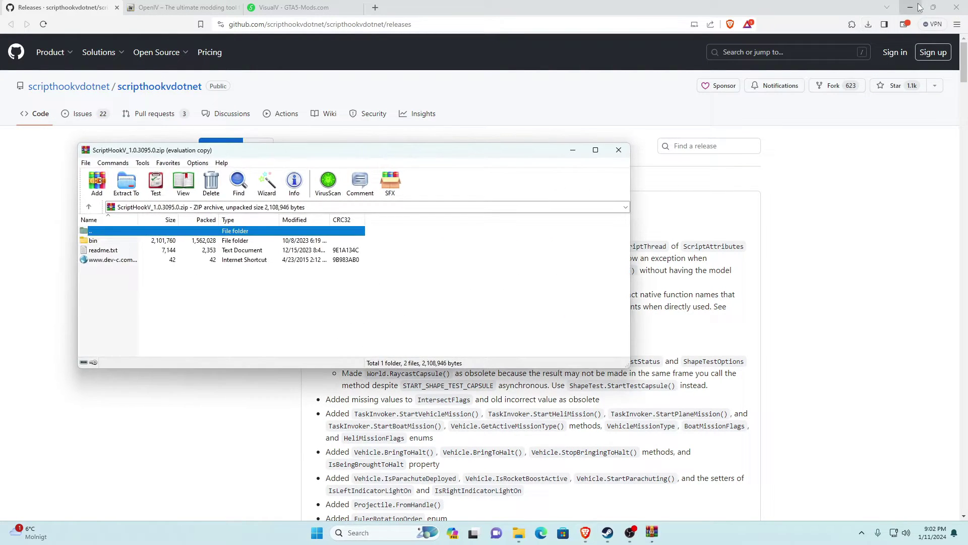
# Place the WinRAR window on the right side and open the archive's bin folder.
pyautogui.click(910, 7)
pyautogui.moveTo(395, 143); pyautogui.dragTo(757, 155)
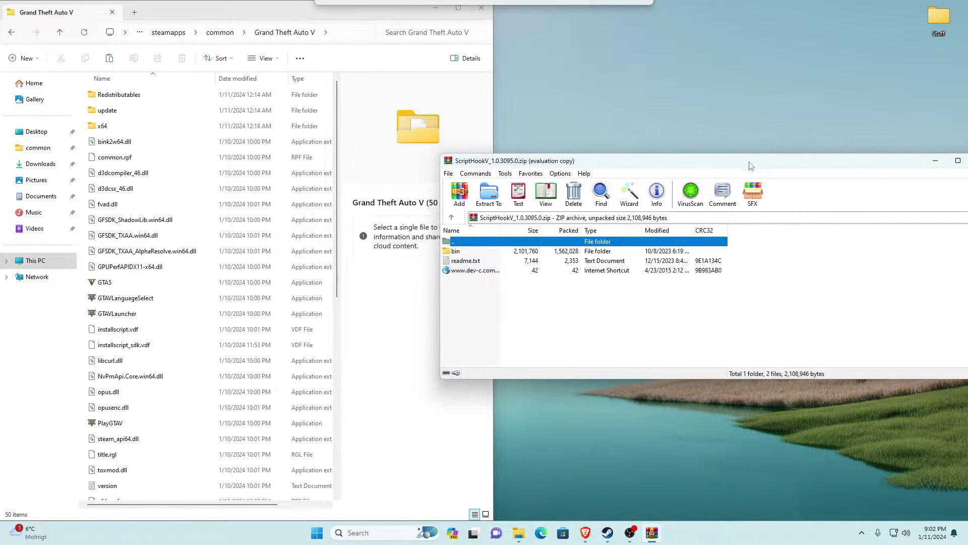
pyautogui.moveTo(440, 282); pyautogui.dragTo(488, 281)
pyautogui.moveTo(623, 155); pyautogui.dragTo(628, 2)
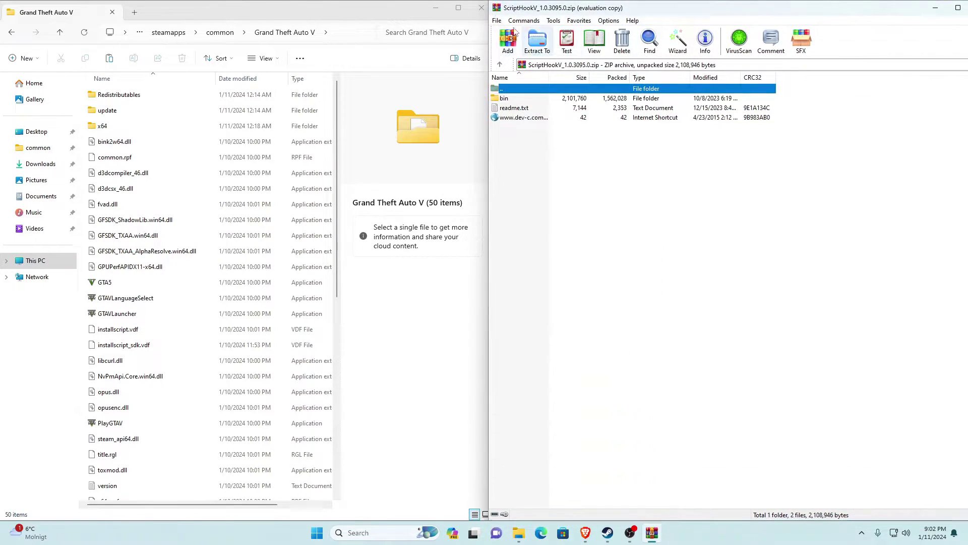
pyautogui.click(530, 153)
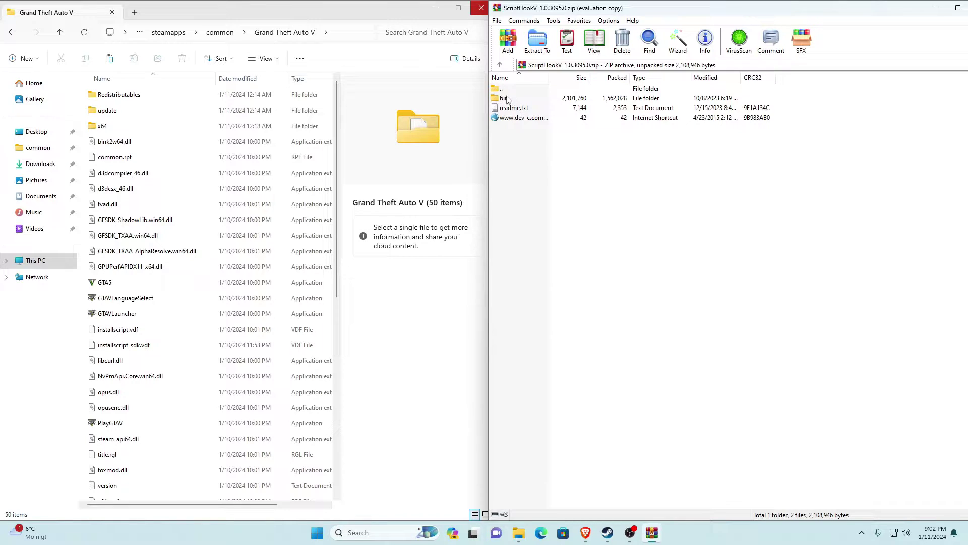
pyautogui.click(515, 109)
pyautogui.click(537, 137)
pyautogui.click(527, 119)
pyautogui.click(539, 133)
pyautogui.doubleClick(504, 98)
pyautogui.click(532, 135)
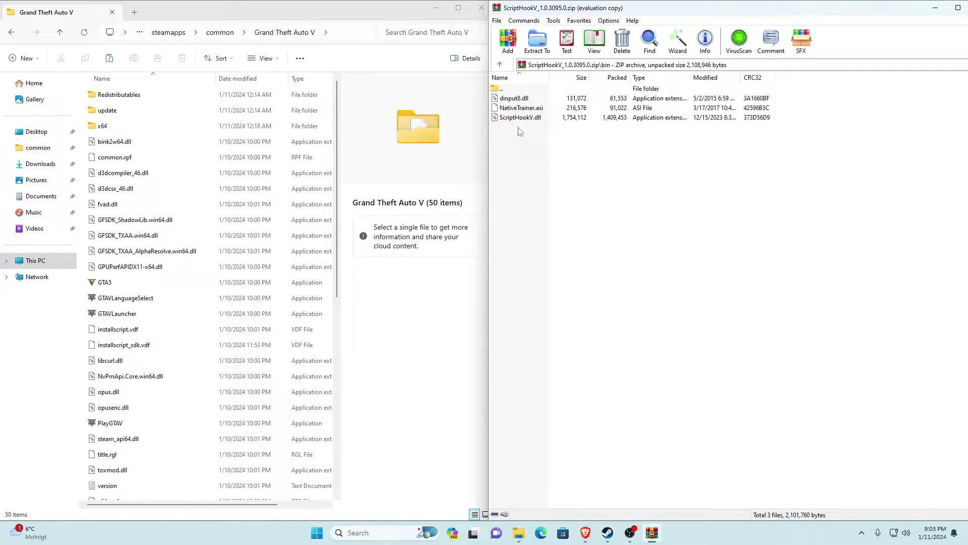
# Copy dinput8.dll and ScriptHookV.dll from bin into the Grand Theft Auto V folder.
pyautogui.click(515, 120)
pyautogui.click(534, 131)
pyautogui.click(515, 111)
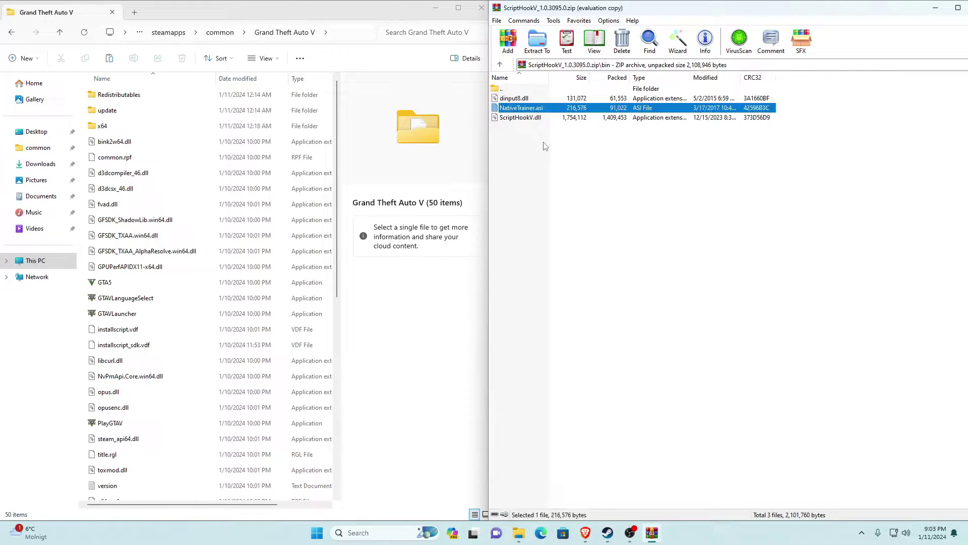
pyautogui.click(544, 134)
pyautogui.click(524, 100)
pyautogui.click(546, 146)
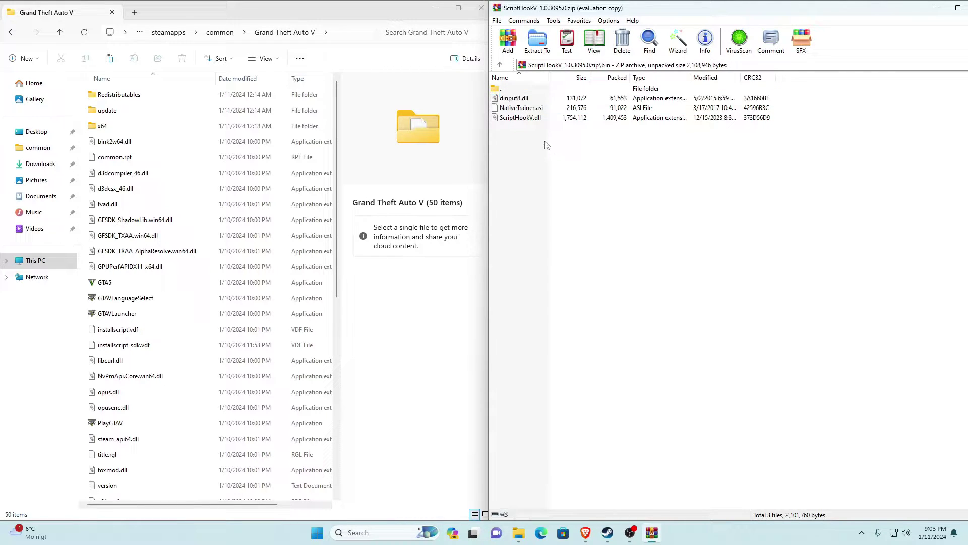
pyautogui.moveTo(524, 139); pyautogui.dragTo(561, 101)
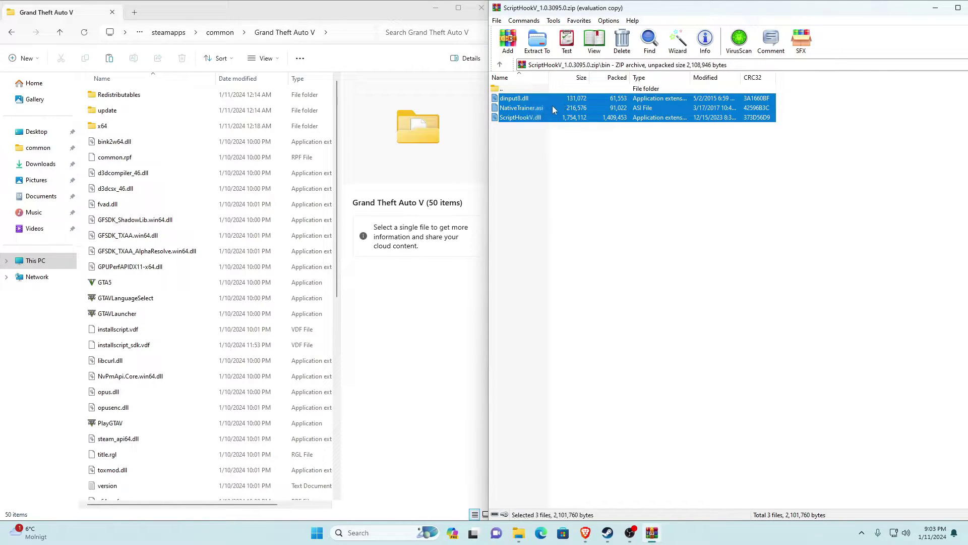
pyautogui.keyDown('ctrl'); pyautogui.click(526, 111); pyautogui.keyUp('ctrl')
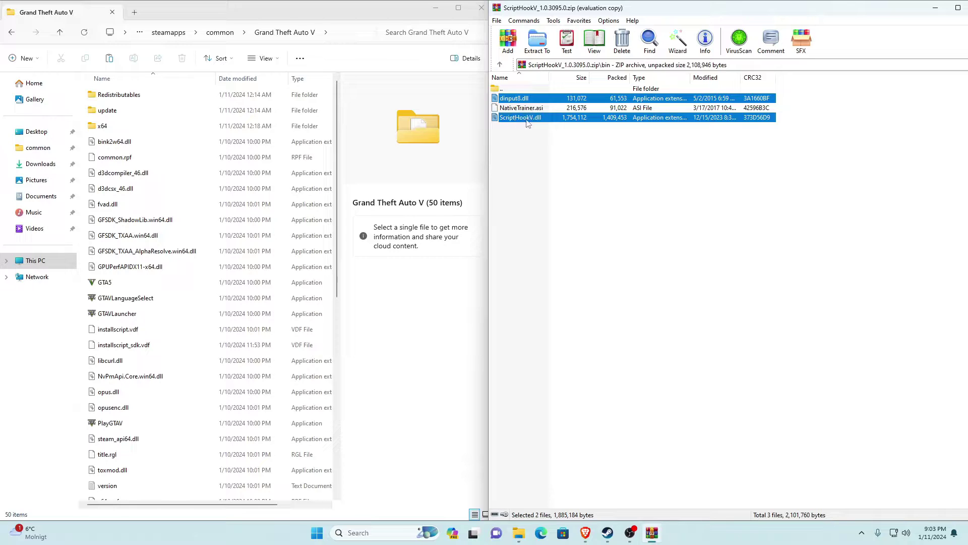
pyautogui.moveTo(541, 123); pyautogui.dragTo(141, 208)
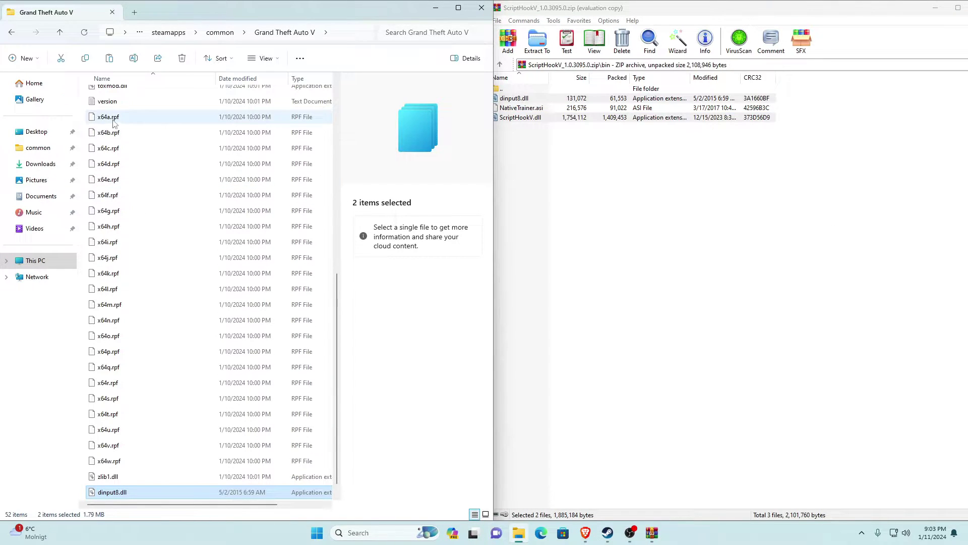
# Refresh the game folder and close the Script Hook V archive.
pyautogui.click(85, 117)
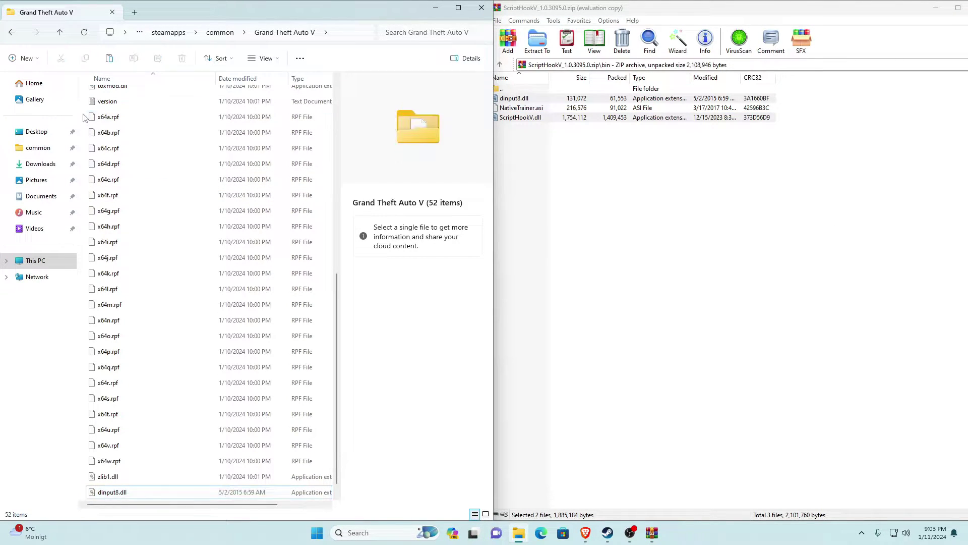
pyautogui.click(84, 32)
pyautogui.click(533, 219)
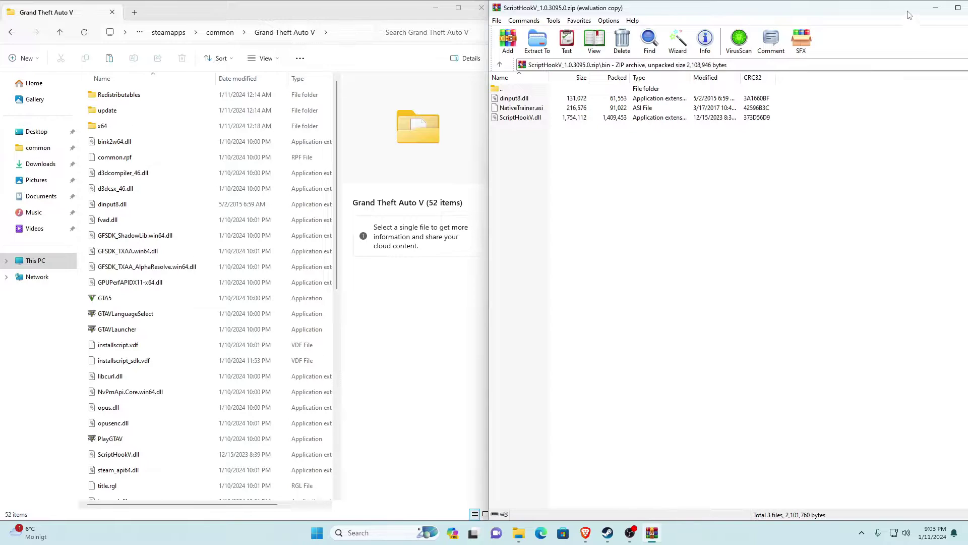
pyautogui.moveTo(910, 10); pyautogui.dragTo(761, 86)
pyautogui.click(792, 79)
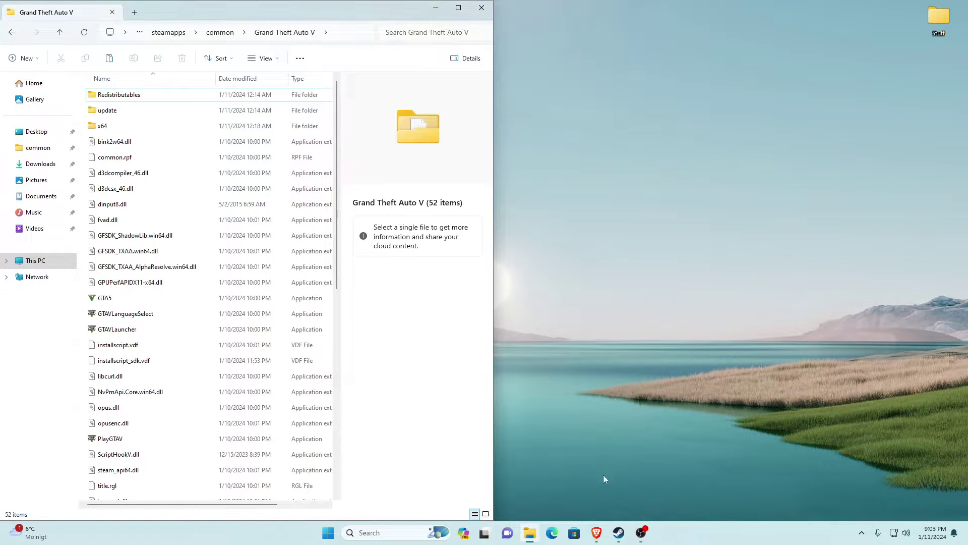
pyautogui.click(595, 532)
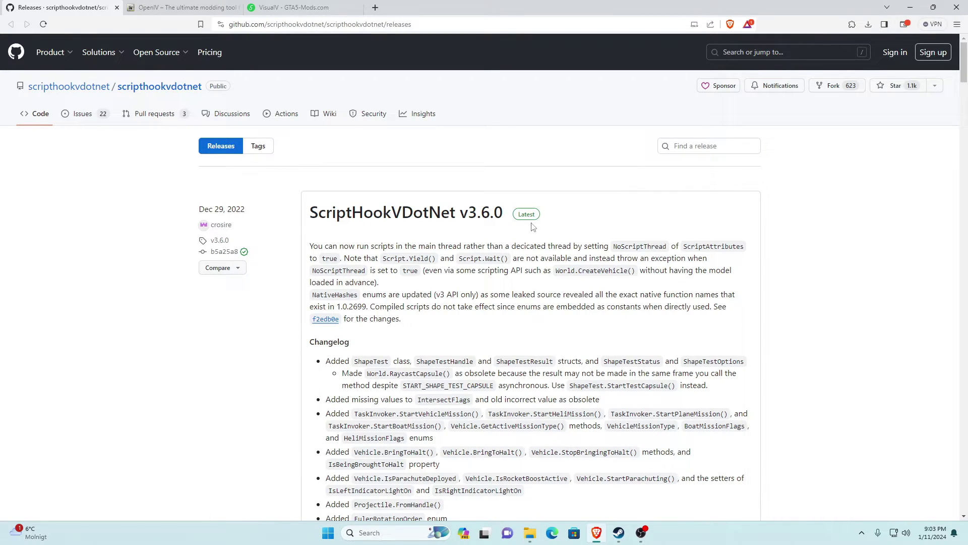
# Save ScriptHookVDotNet.zip from the v3.6.0 release Assets and open it in WinRAR.
pyautogui.scroll(-4, 429, 235)
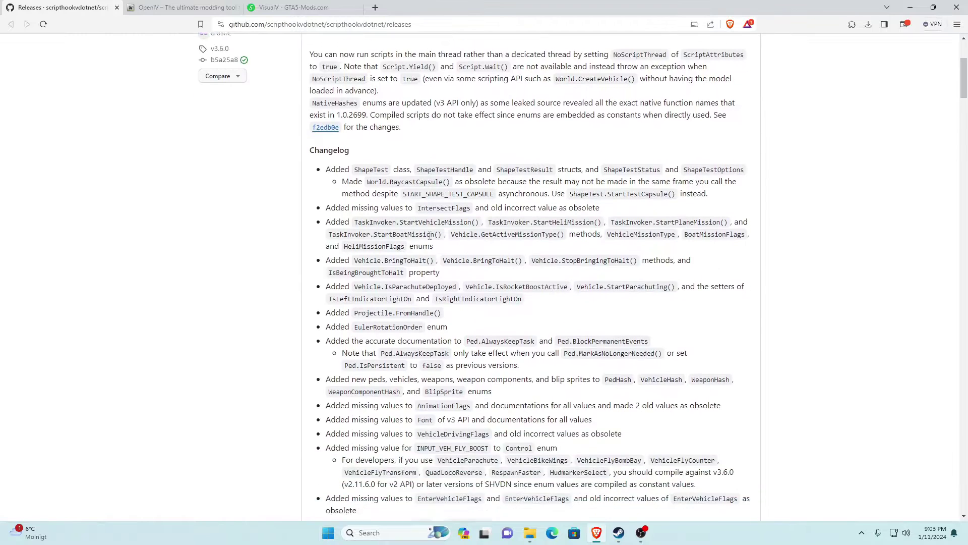
pyautogui.scroll(-7, 430, 235)
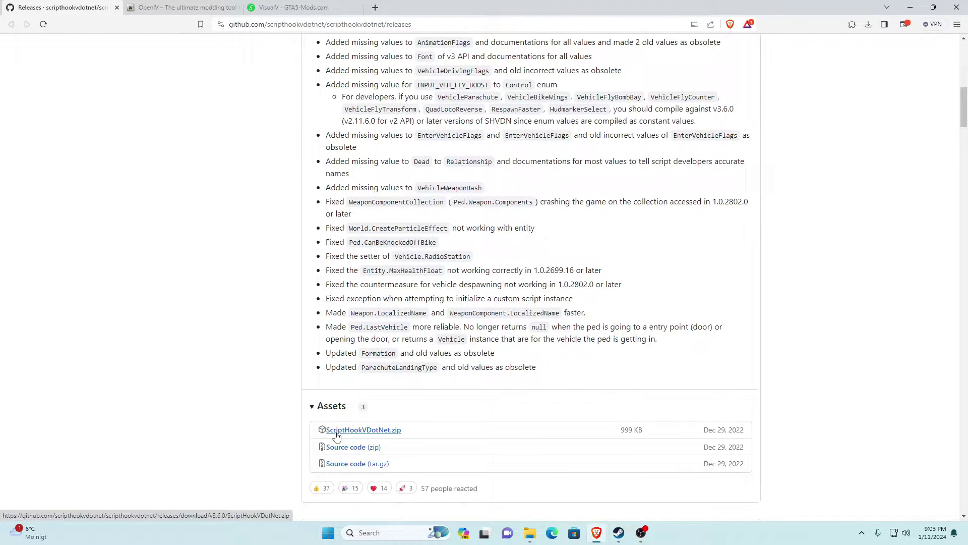
pyautogui.click(348, 434)
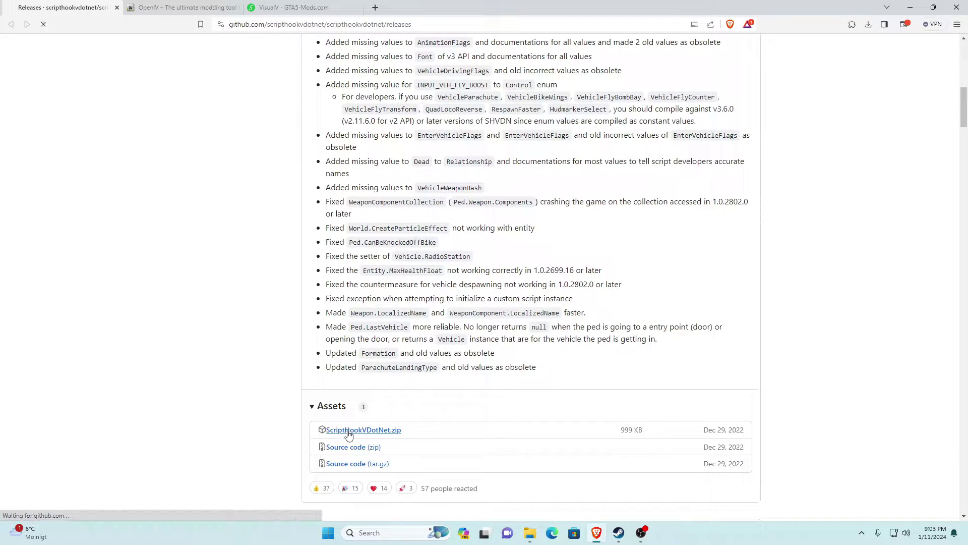
pyautogui.click(400, 255)
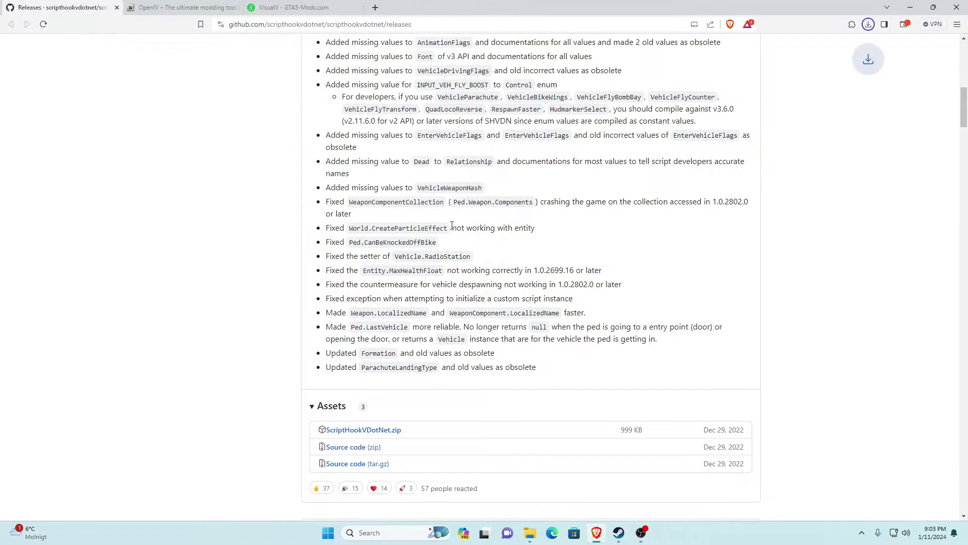
pyautogui.click(117, 7)
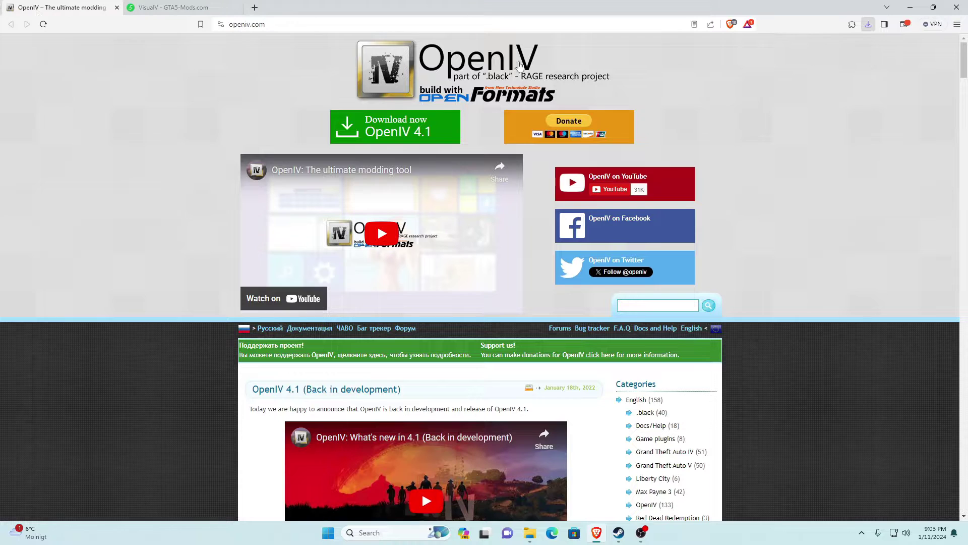
pyautogui.click(869, 25)
pyautogui.click(774, 67)
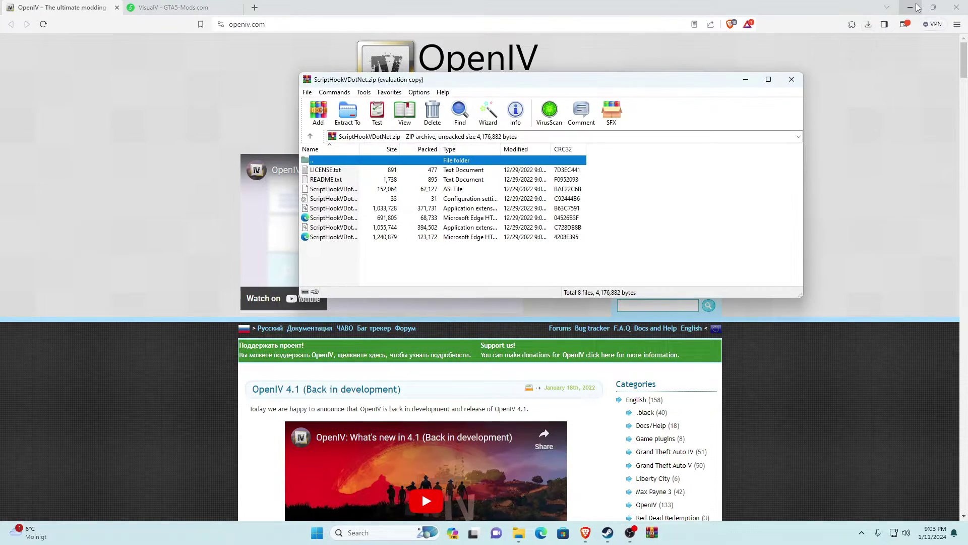
# Copy the six ScriptHookVDotNet files, excluding LICENSE.txt and README.txt, into the game folder.
pyautogui.click(917, 7)
pyautogui.moveTo(617, 81); pyautogui.dragTo(742, 1)
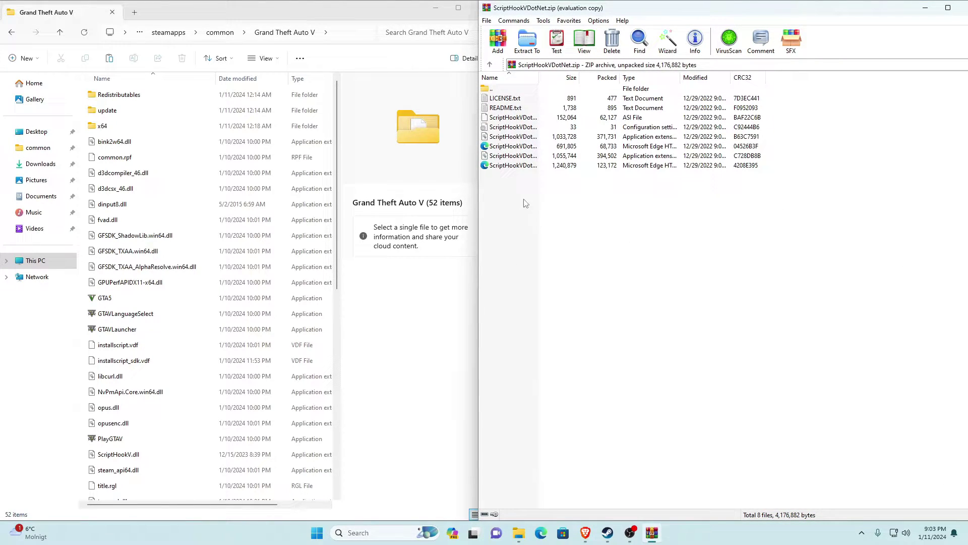
pyautogui.moveTo(529, 199); pyautogui.dragTo(571, 104)
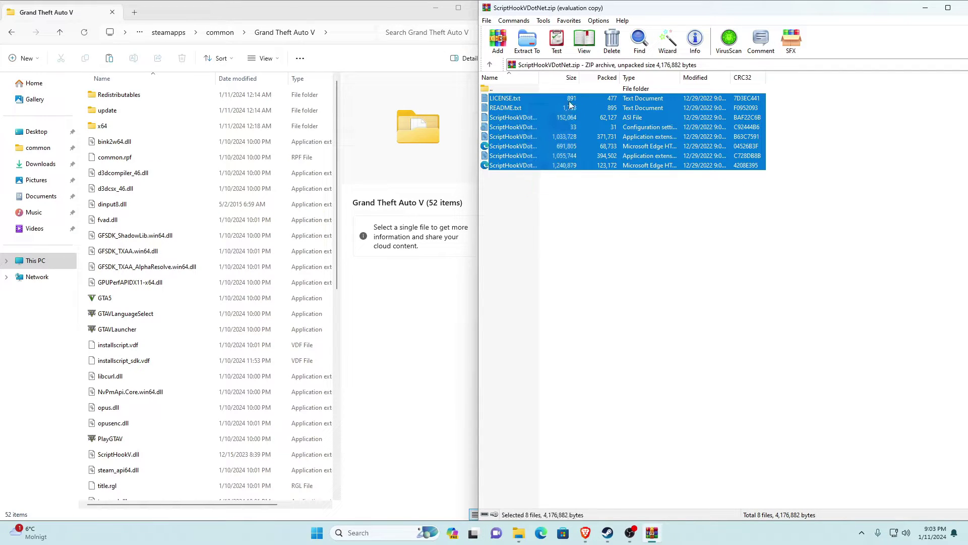
pyautogui.moveTo(507, 102); pyautogui.dragTo(524, 125)
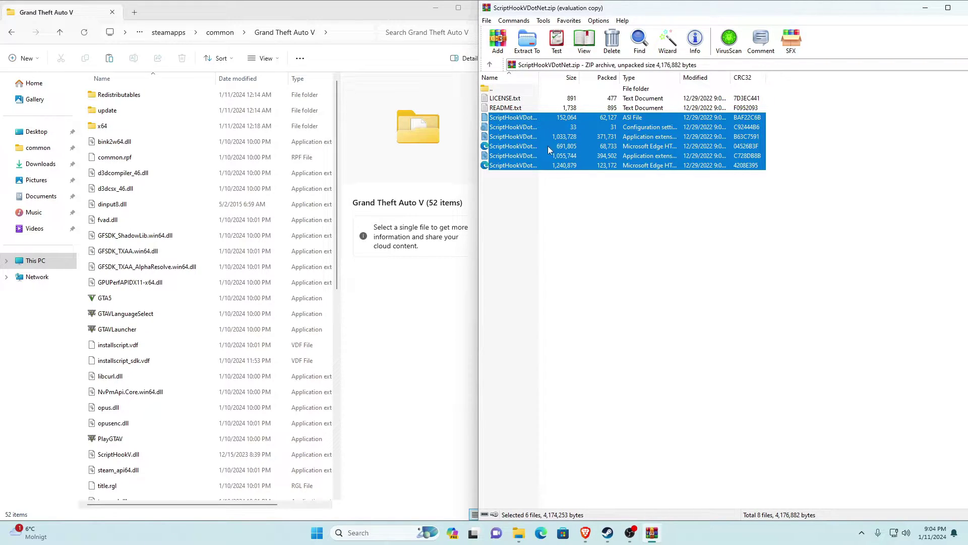
pyautogui.moveTo(231, 192); pyautogui.dragTo(88, 213)
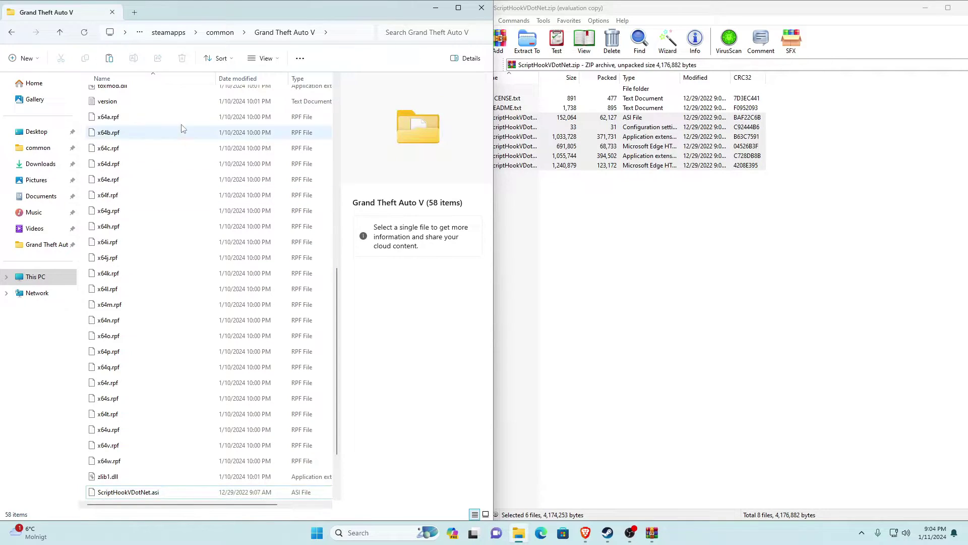
# Refresh the game folder and close the ScriptHookVDotNet archive.
pyautogui.click(83, 33)
pyautogui.click(515, 260)
pyautogui.moveTo(676, 8); pyautogui.dragTo(512, 108)
pyautogui.click(788, 112)
pyautogui.click(596, 532)
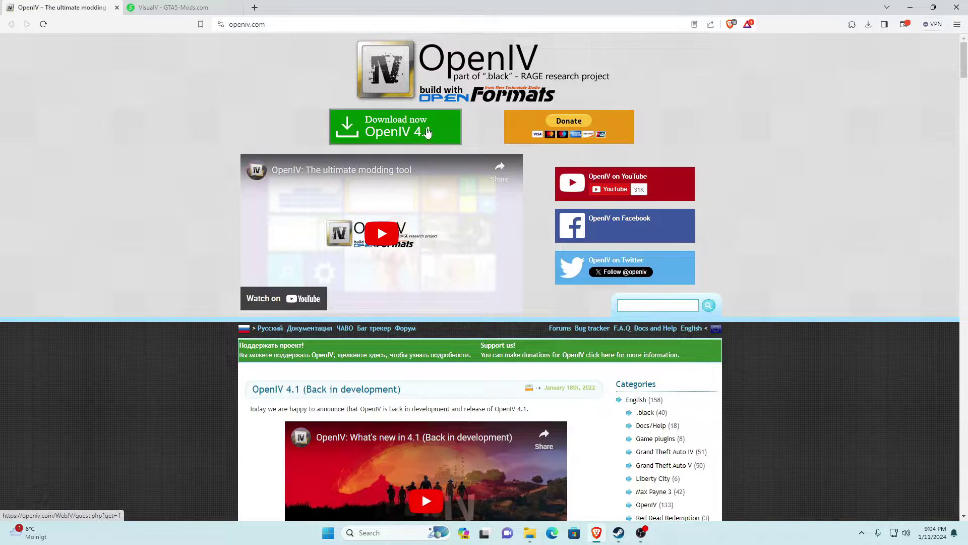
# Save ovisetup.exe from openiv.com and launch it from Brave's Downloads panel.
pyautogui.click(407, 130)
pyautogui.click(395, 254)
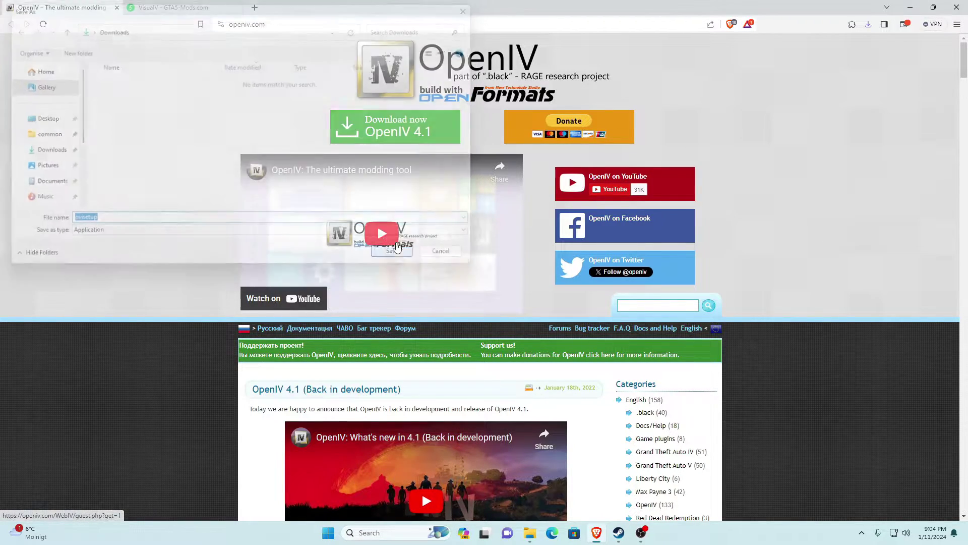
pyautogui.click(117, 7)
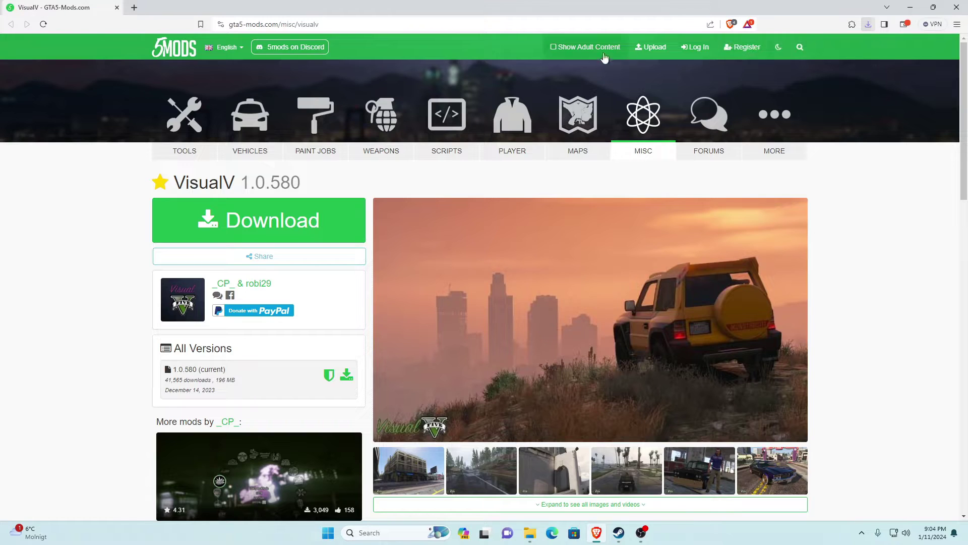
pyautogui.click(869, 24)
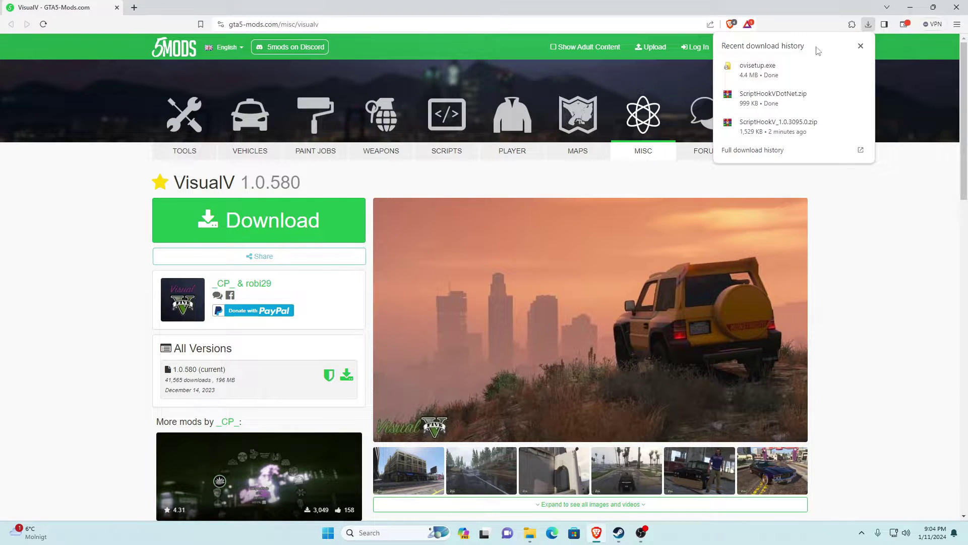
pyautogui.click(758, 74)
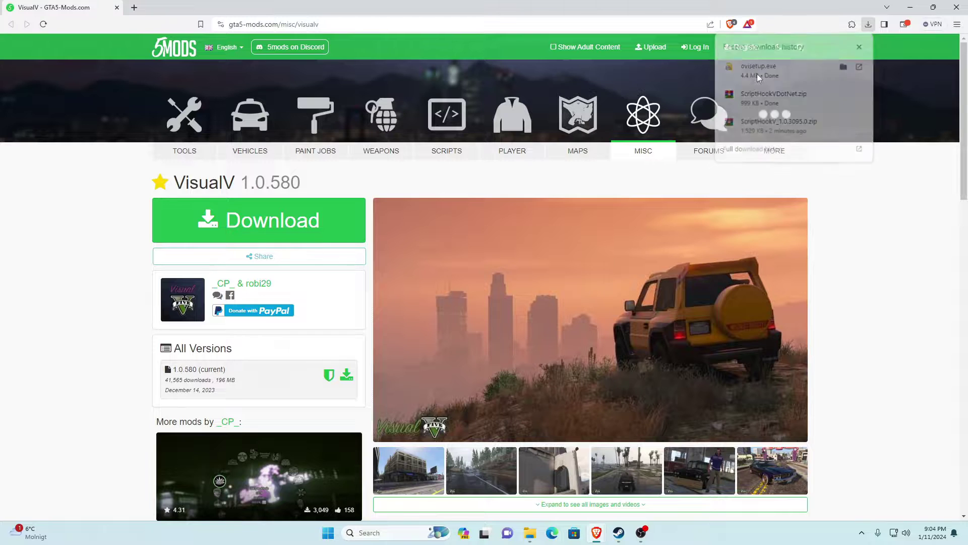
pyautogui.click(910, 7)
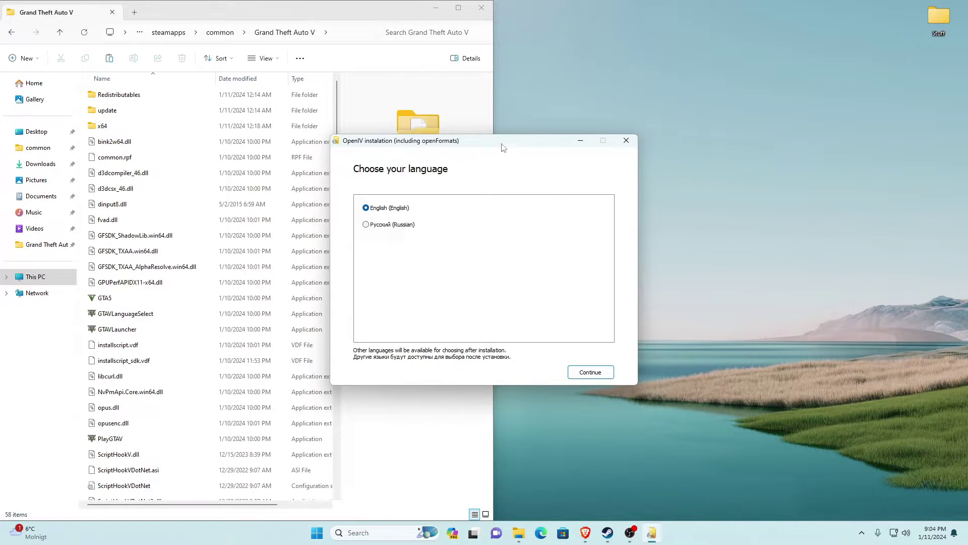
# Install OpenIV 4.1 in English to this computer with a desktop icon, accepting the 20.4 Mb download.
pyautogui.click(435, 8)
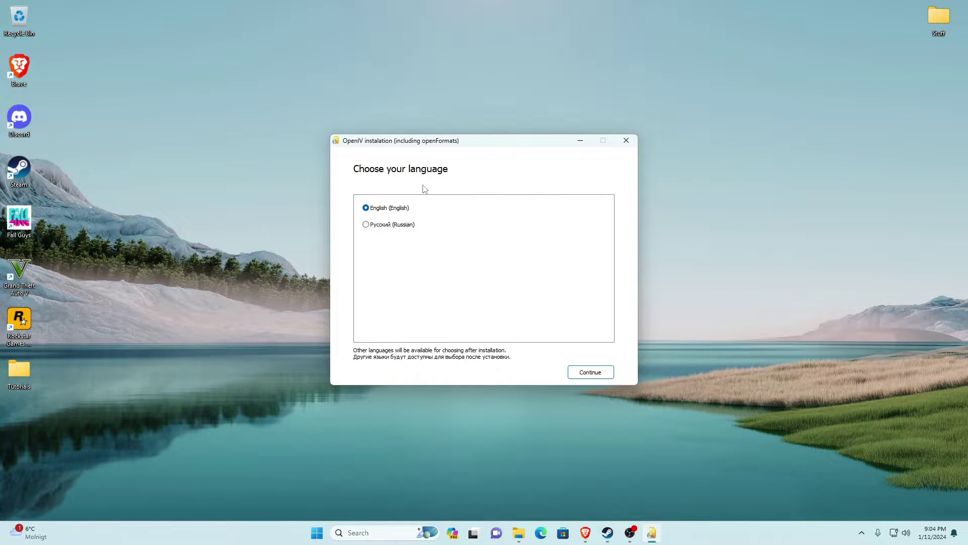
pyautogui.click(591, 374)
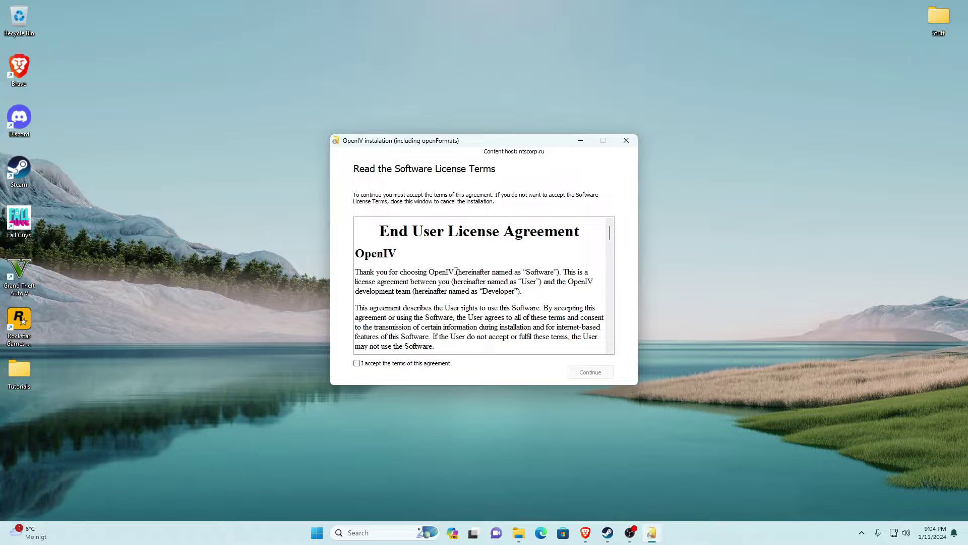
pyautogui.scroll(-20, 456, 271)
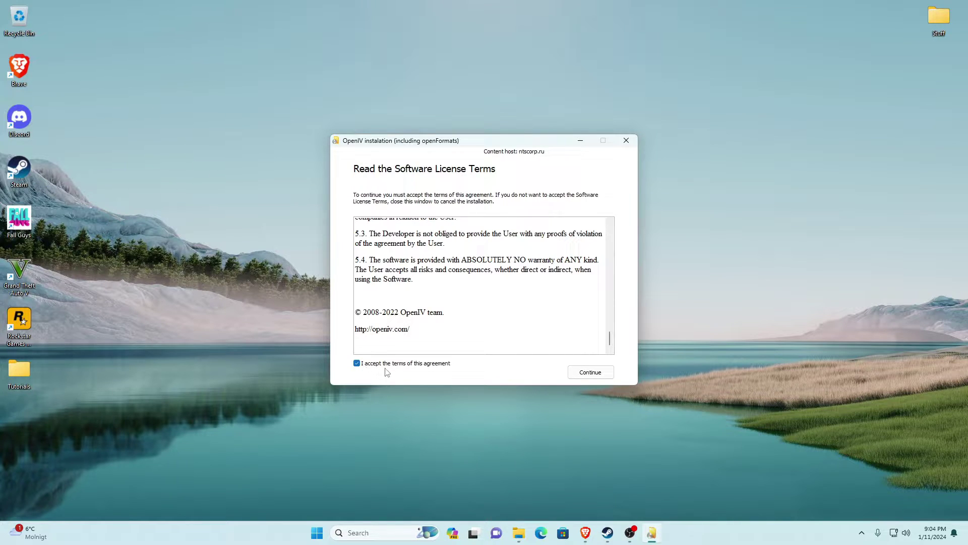
pyautogui.click(589, 377)
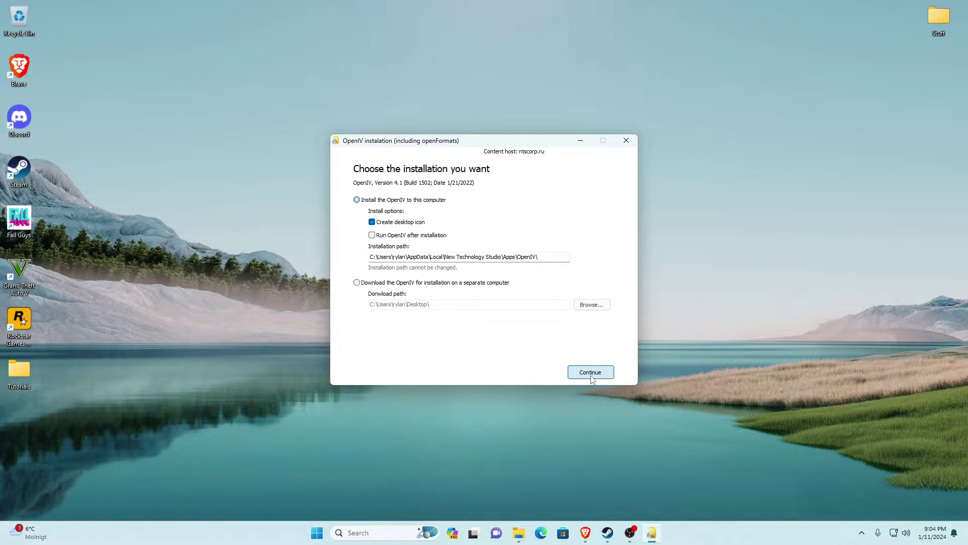
pyautogui.click(591, 375)
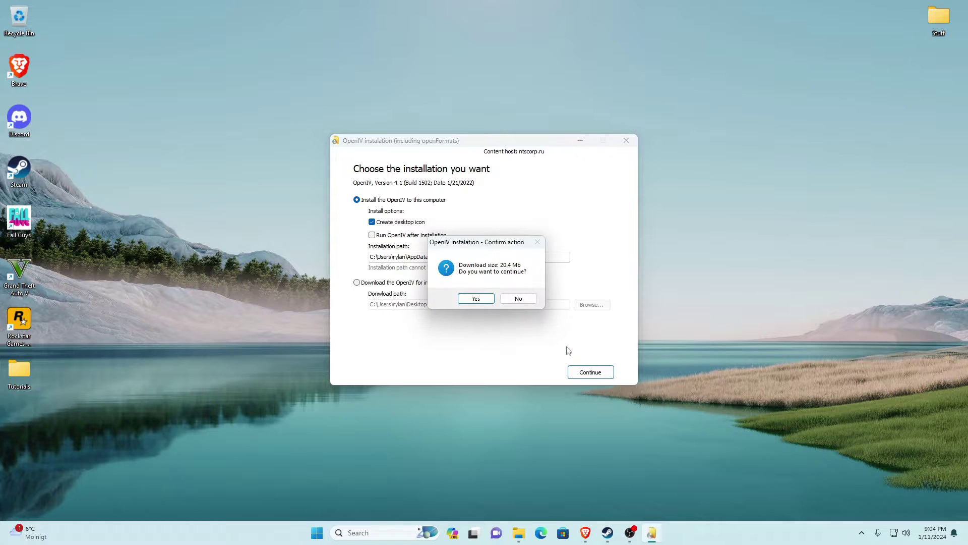
pyautogui.click(481, 299)
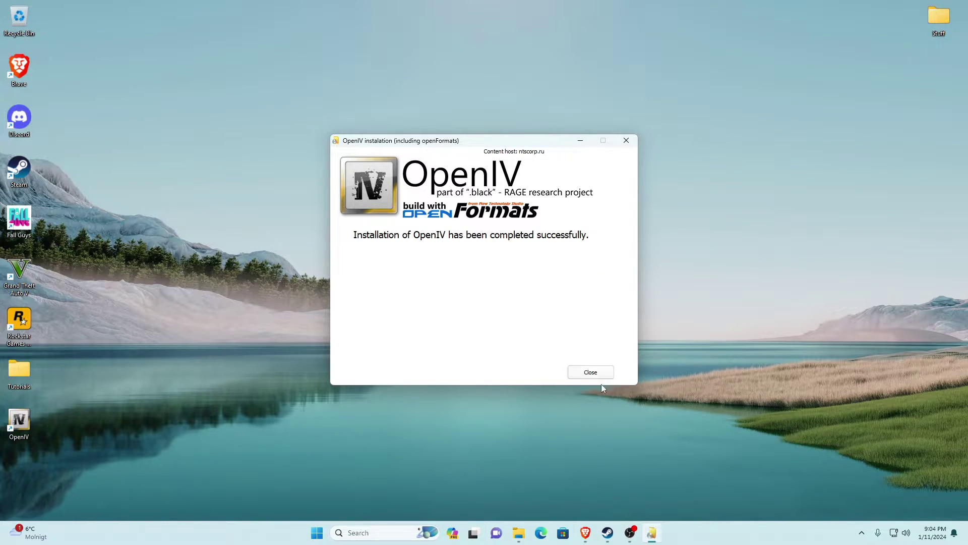
pyautogui.click(591, 373)
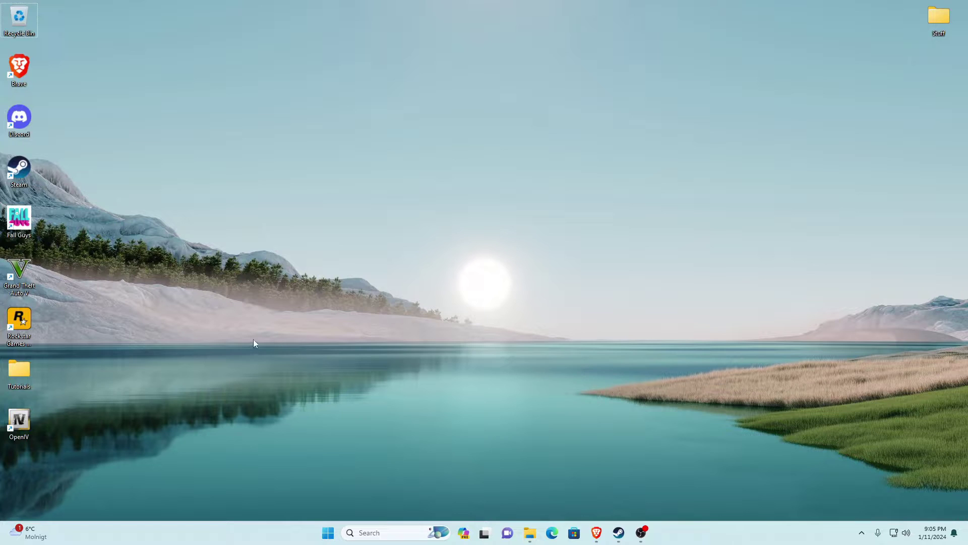
# Launch OpenIV from the desktop shortcut and choose GTA V for Windows.
pyautogui.rightClick(20, 423)
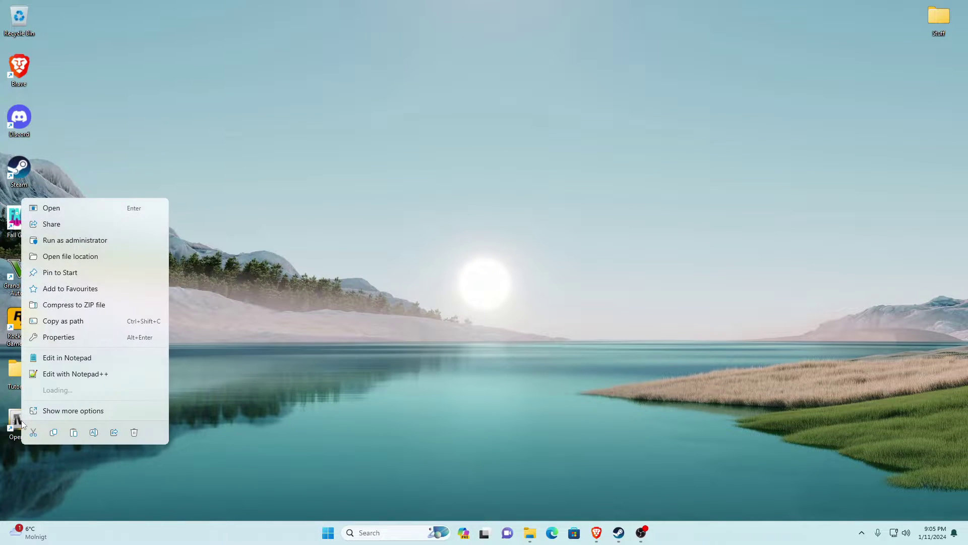
pyautogui.click(51, 209)
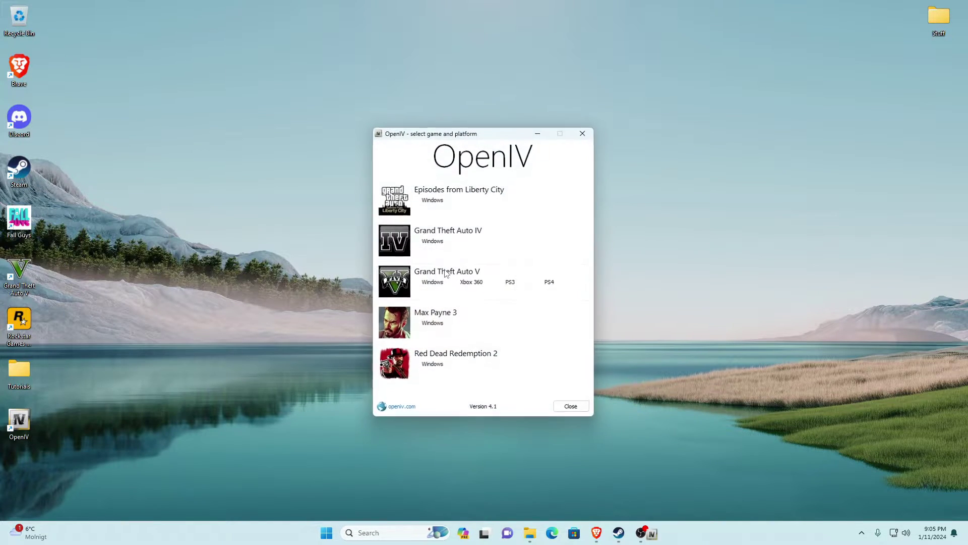
pyautogui.moveTo(501, 135); pyautogui.dragTo(488, 126)
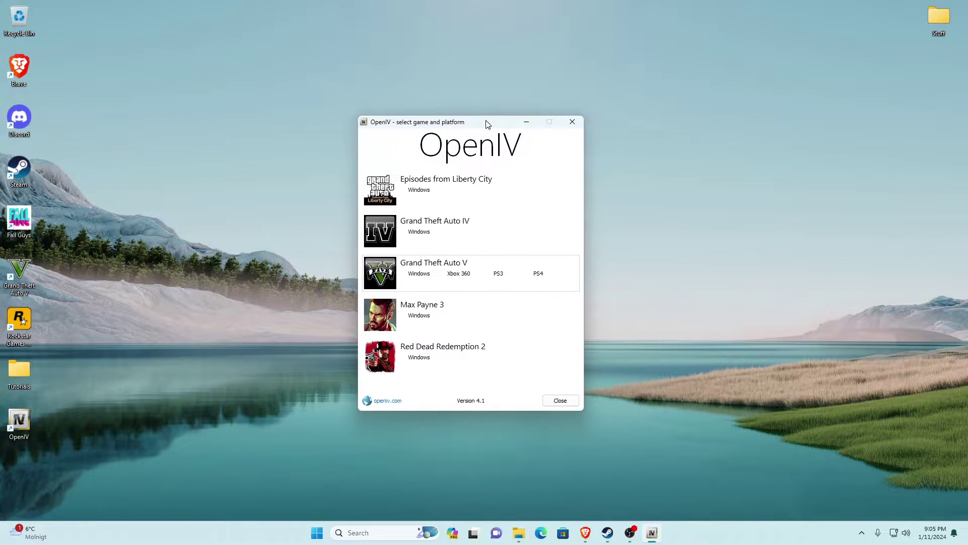
pyautogui.click(419, 277)
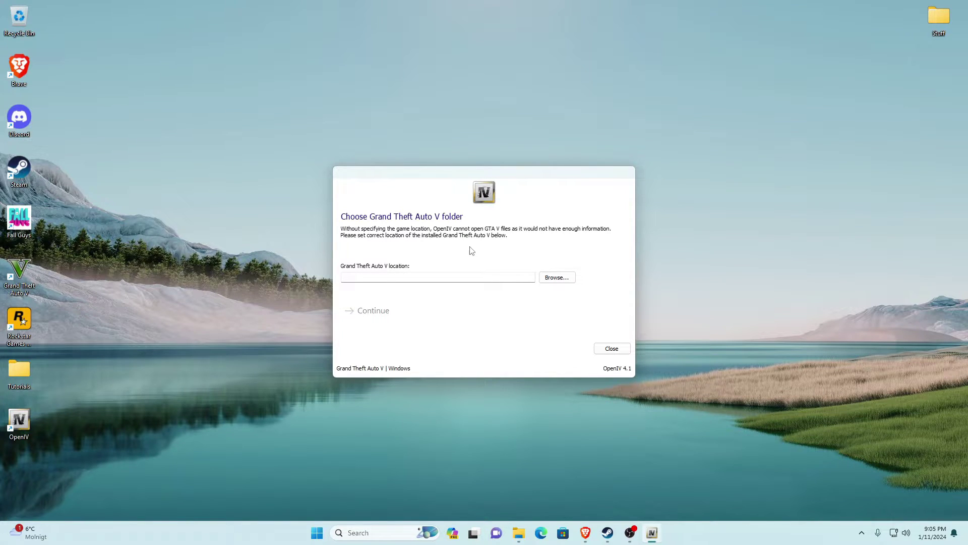
# Browse for the game folder, navigating to Program Files (x86) on Local Disk (C:).
pyautogui.click(556, 277)
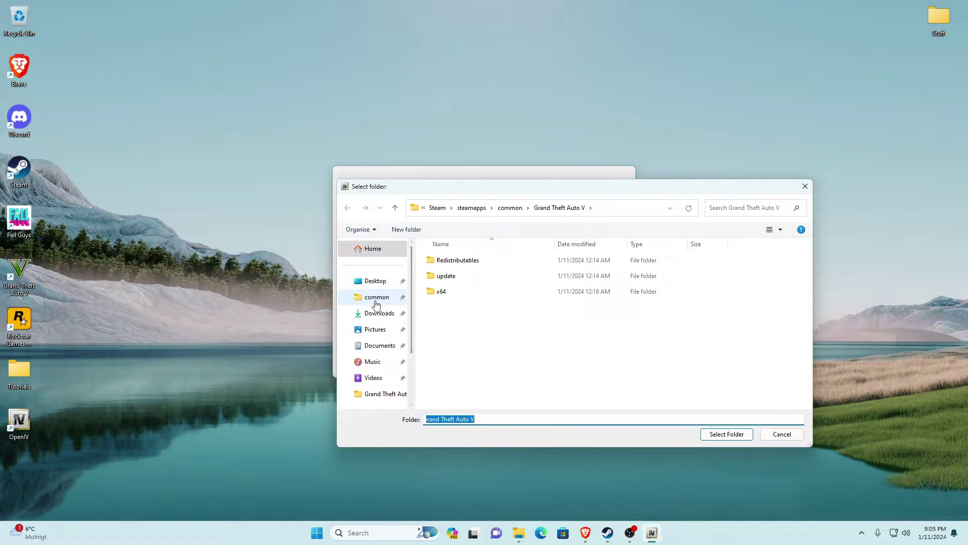
pyautogui.click(376, 303)
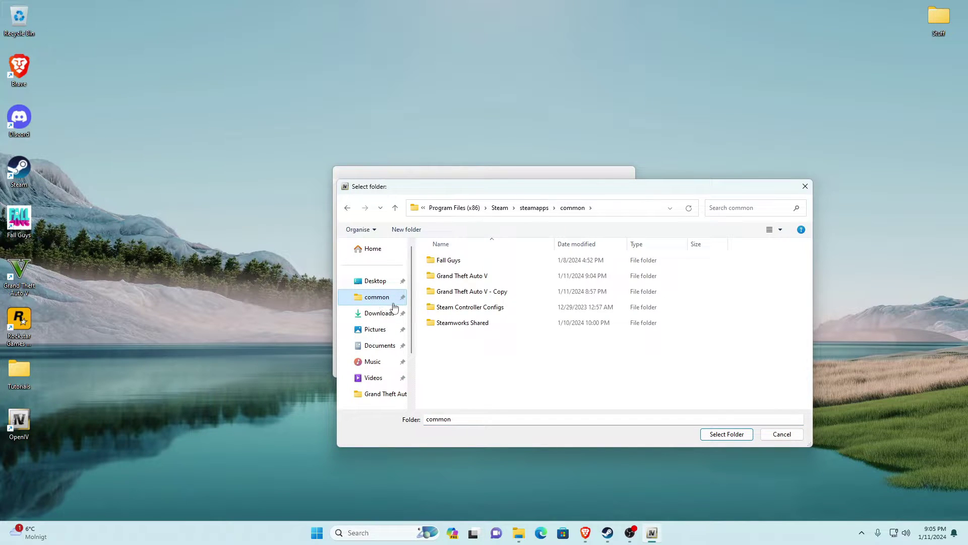
pyautogui.doubleClick(471, 278)
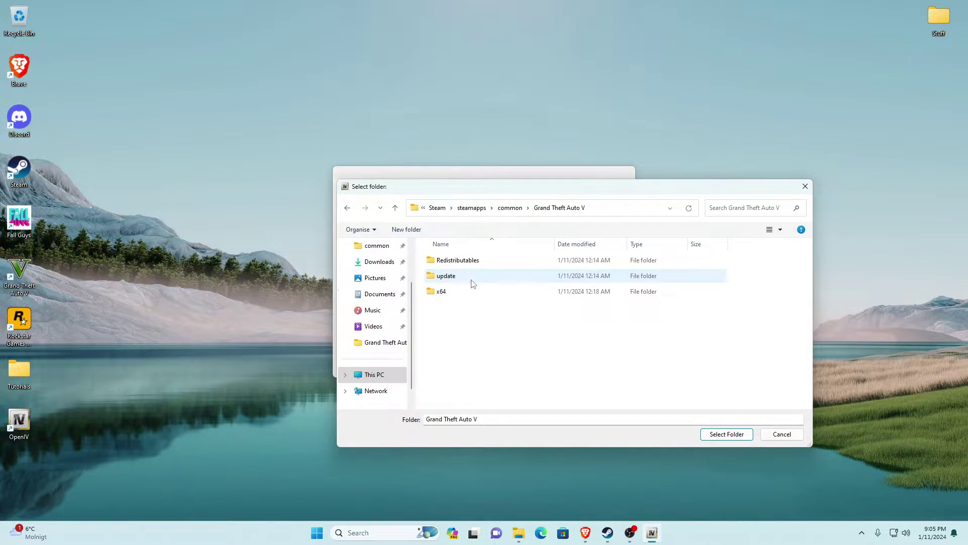
pyautogui.click(376, 382)
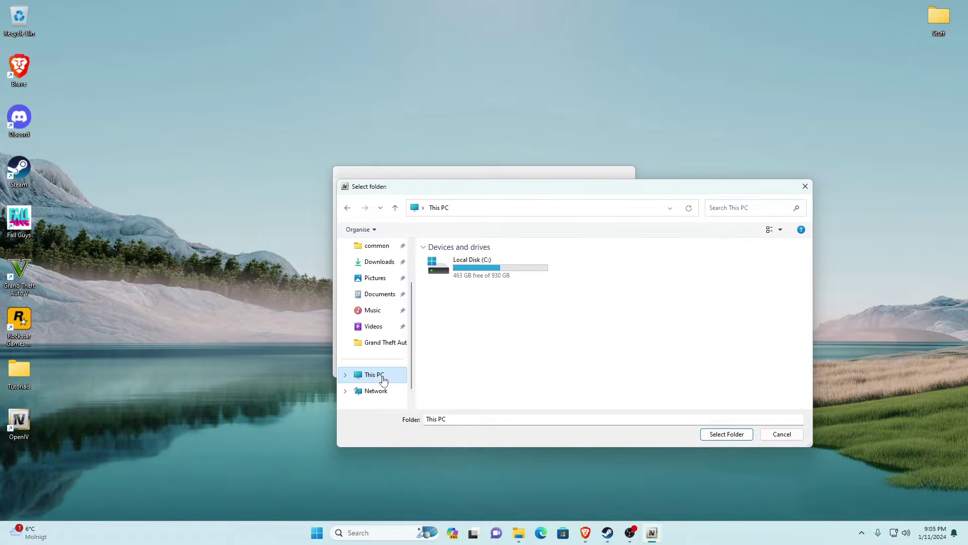
pyautogui.doubleClick(479, 273)
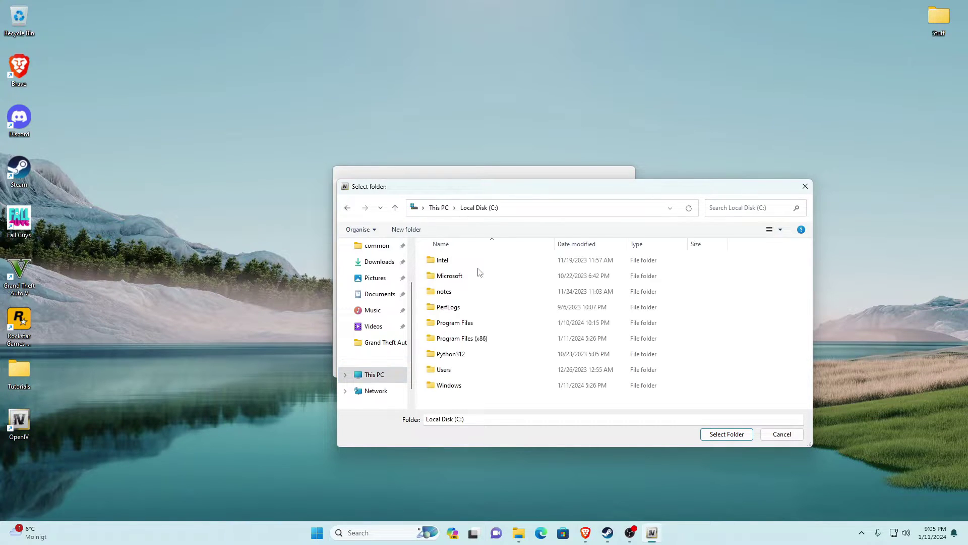
pyautogui.doubleClick(472, 338)
# Select Steam\steamapps\common\Grand Theft Auto V as the game folder and finish setup.
pyautogui.scroll(-2, 470, 345)
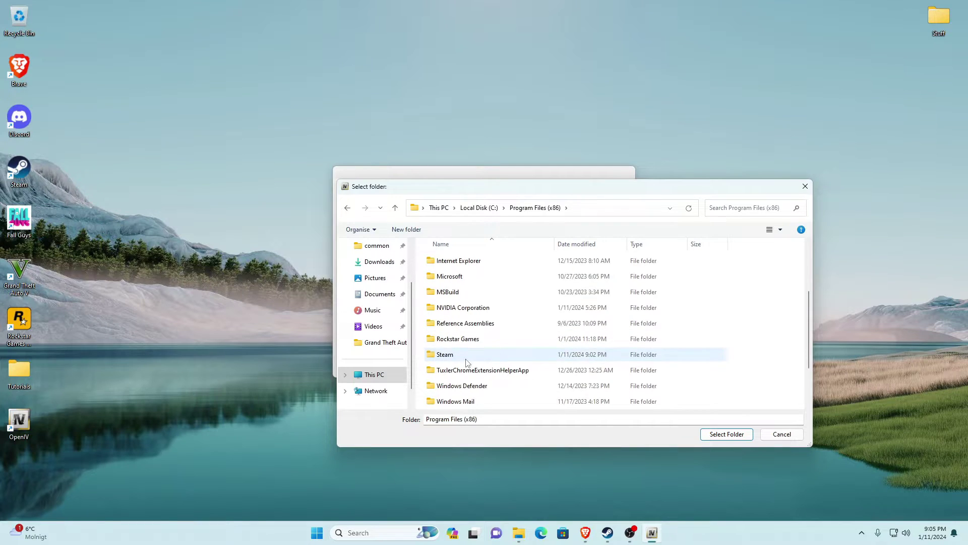
pyautogui.doubleClick(453, 358)
pyautogui.scroll(-1, 452, 361)
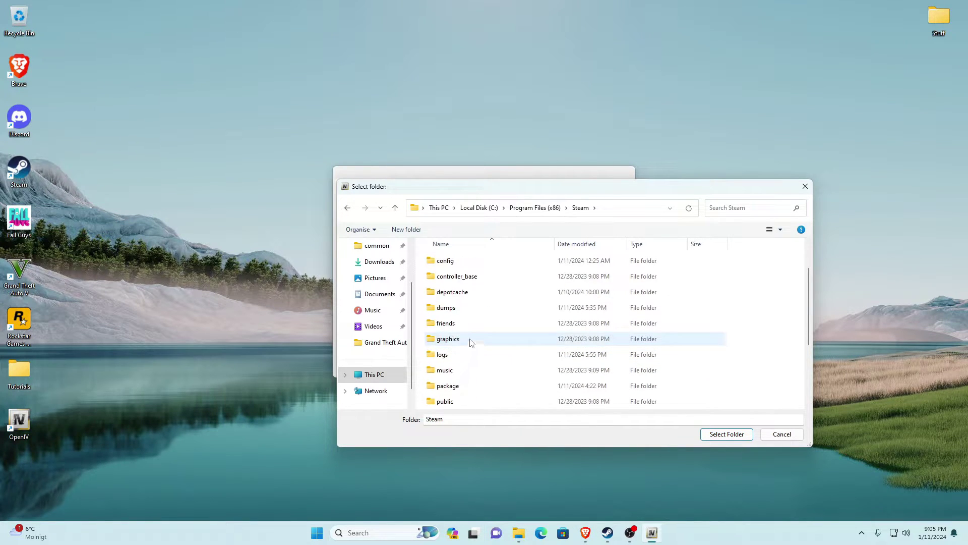
pyautogui.scroll(-2, 453, 365)
pyautogui.doubleClick(455, 369)
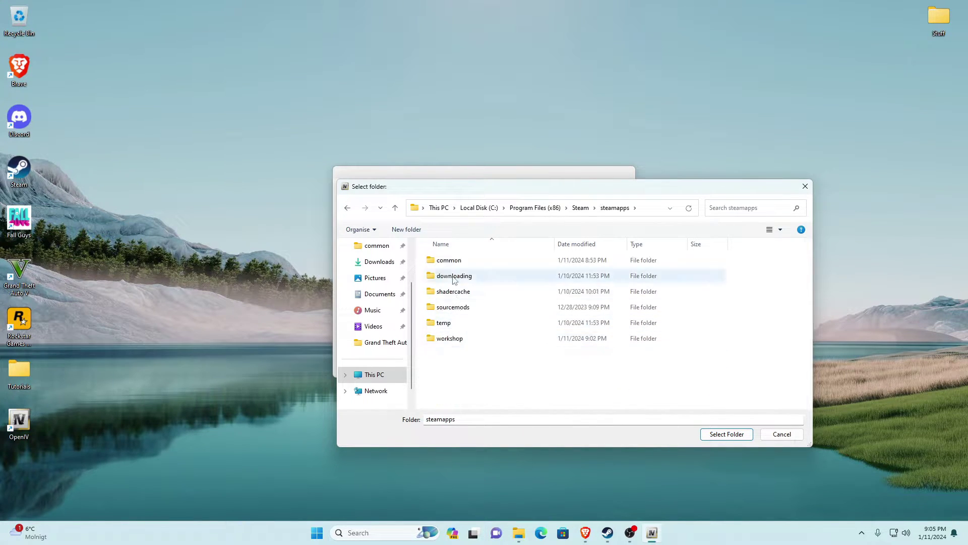
pyautogui.doubleClick(446, 260)
pyautogui.doubleClick(446, 278)
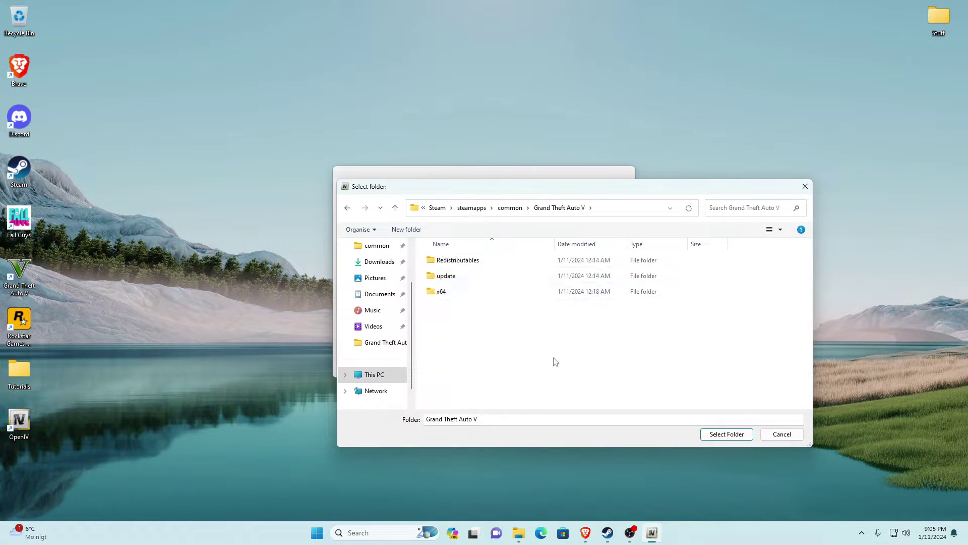
pyautogui.click(727, 435)
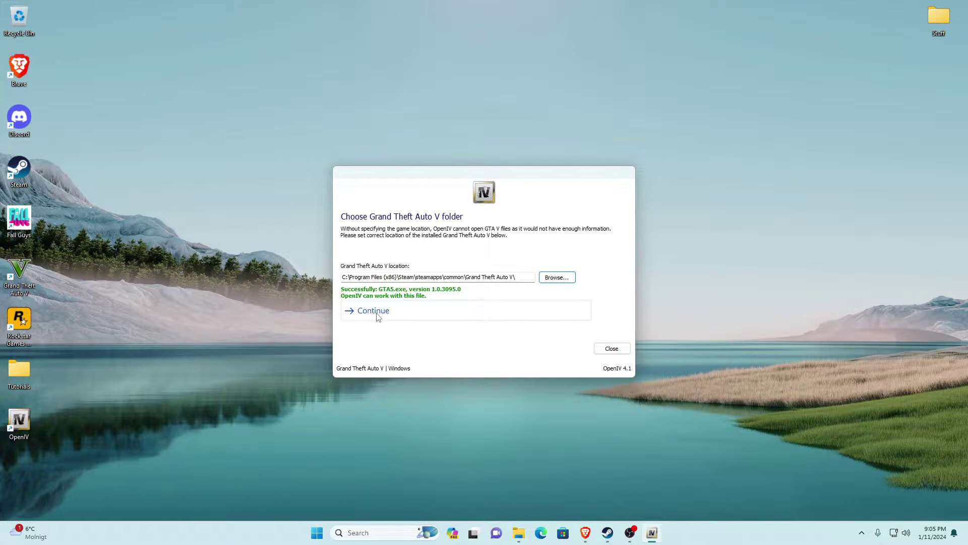
pyautogui.click(378, 313)
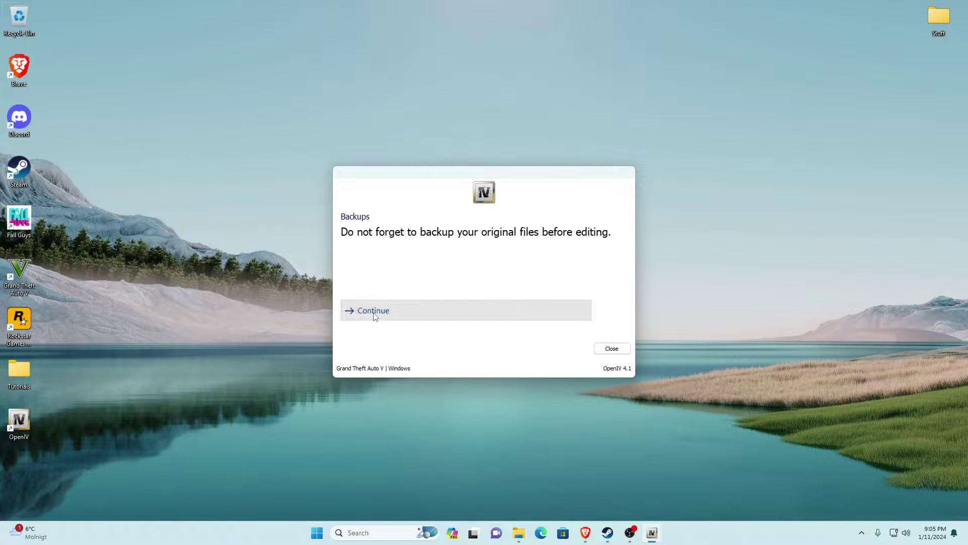
pyautogui.click(393, 313)
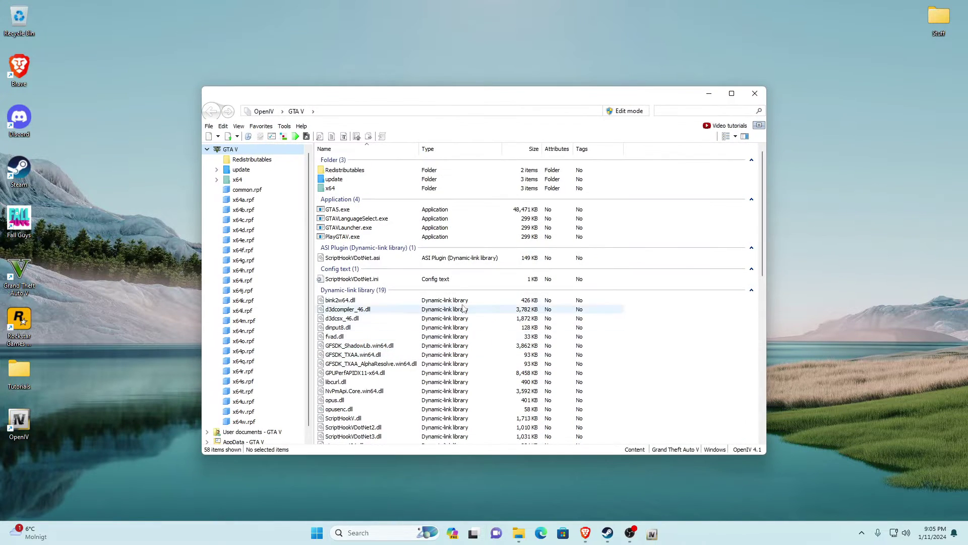
# Maximize OpenIV and install OpenIV.ASI, creating the mods folder, and openCamera via ASI Manager.
pyautogui.click(731, 93)
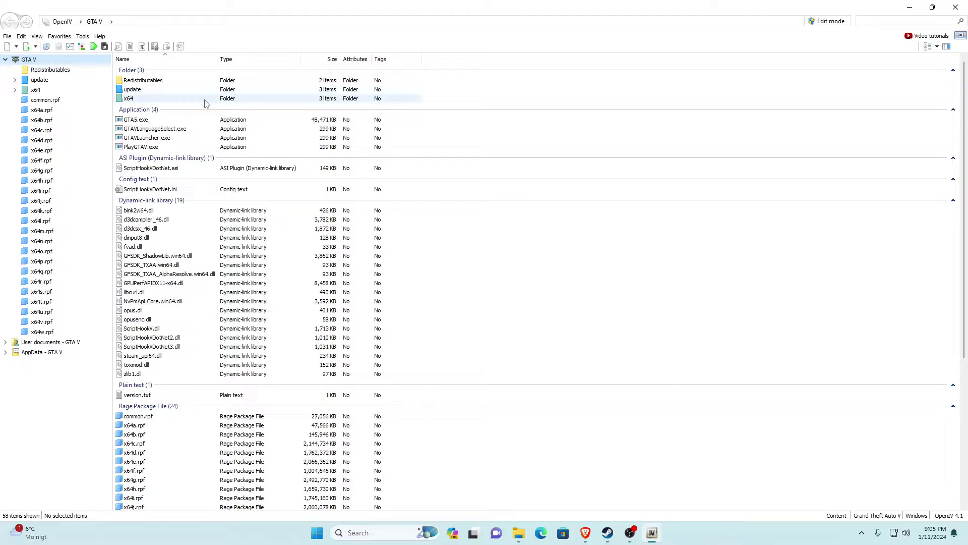
pyautogui.click(83, 37)
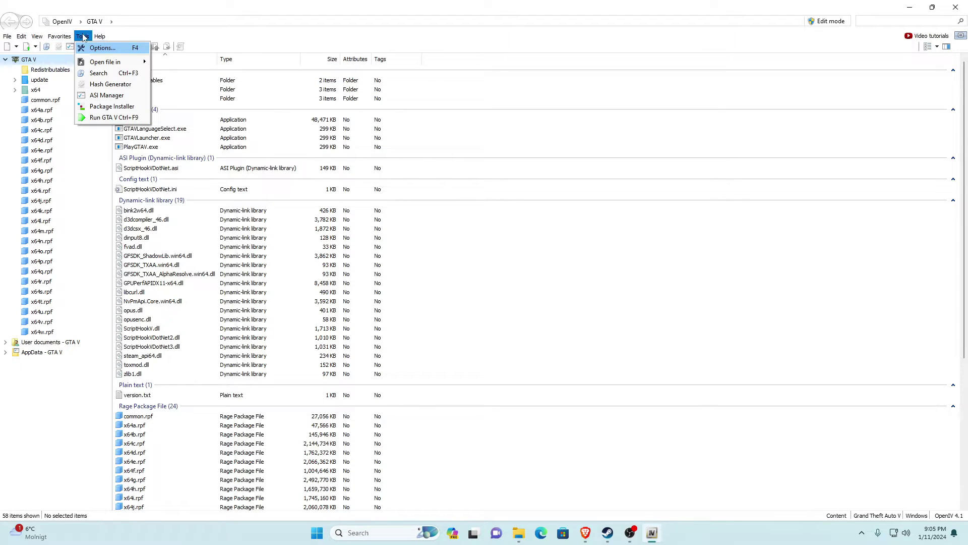
pyautogui.click(99, 96)
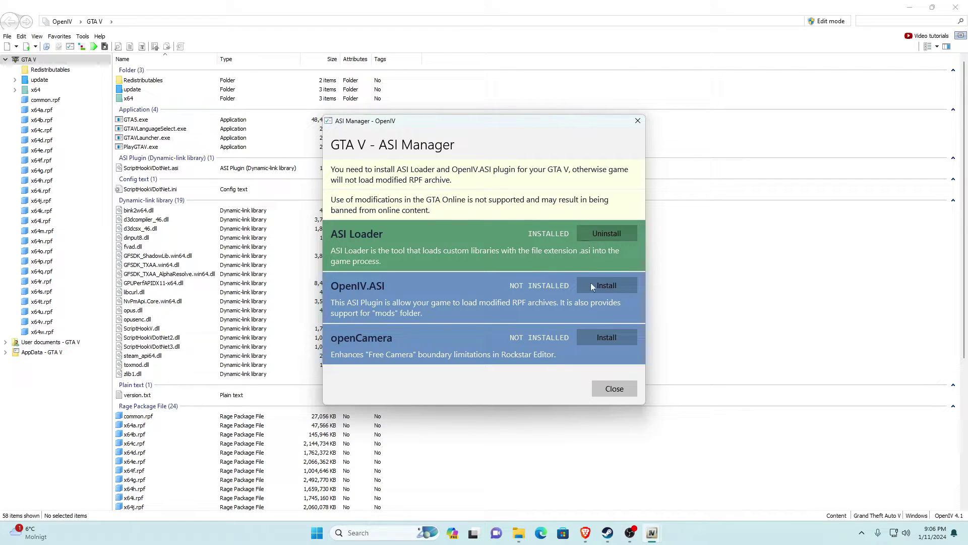
pyautogui.click(607, 285)
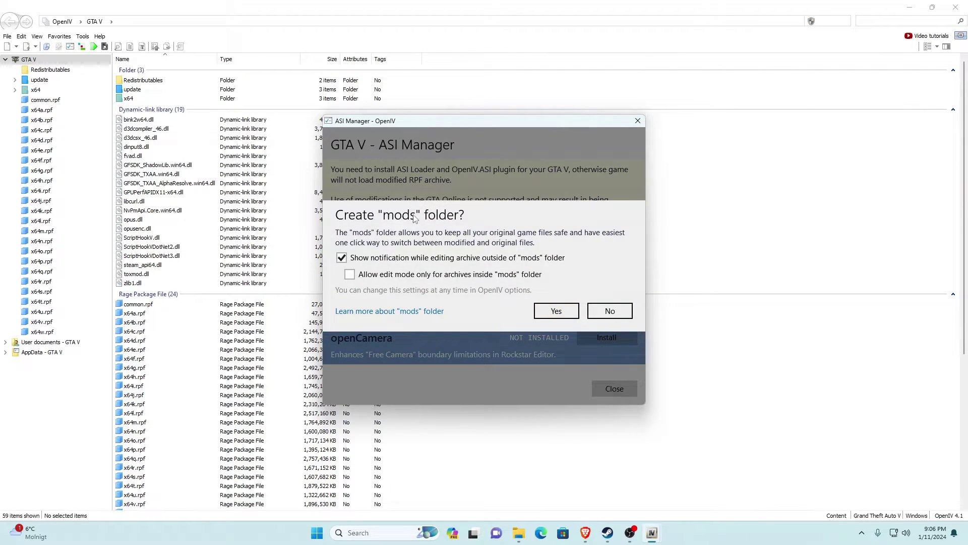
pyautogui.click(550, 313)
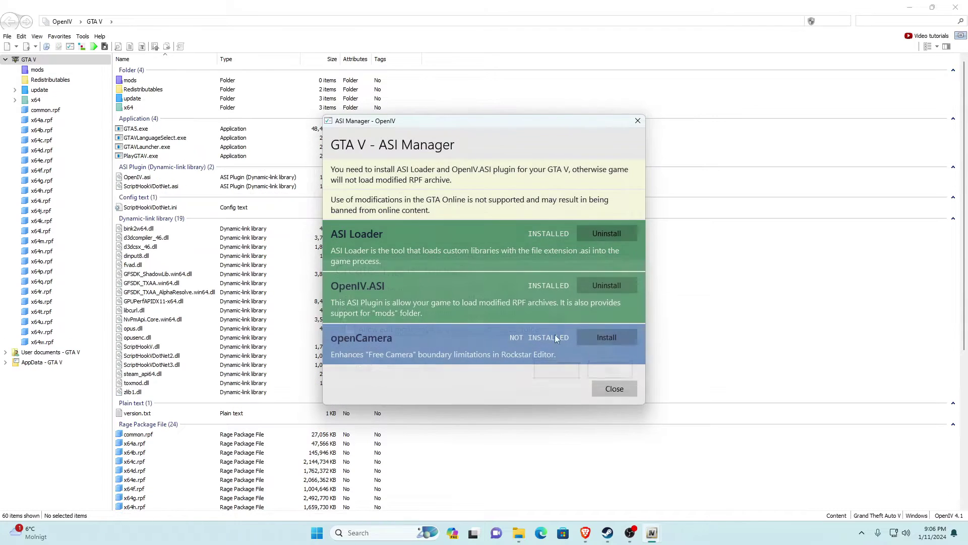
pyautogui.click(597, 340)
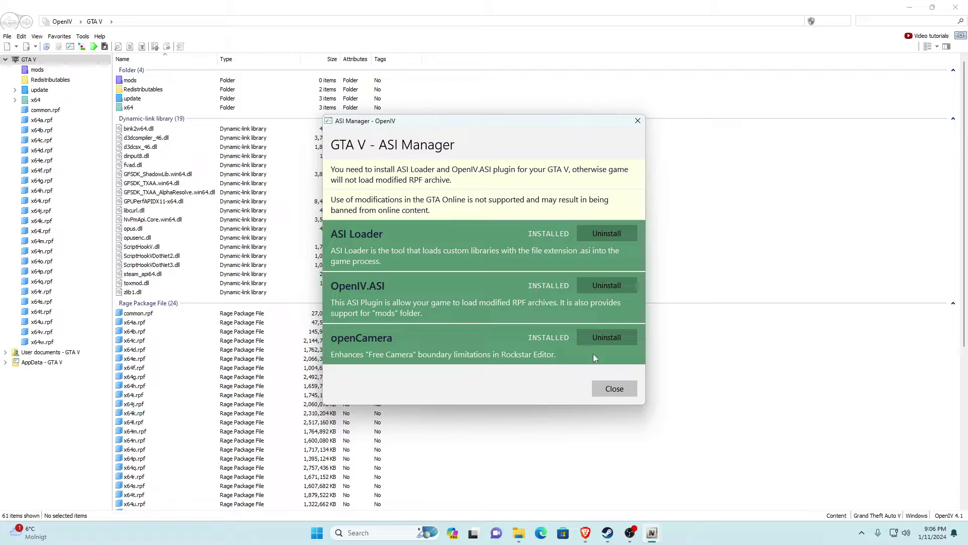
pyautogui.click(616, 393)
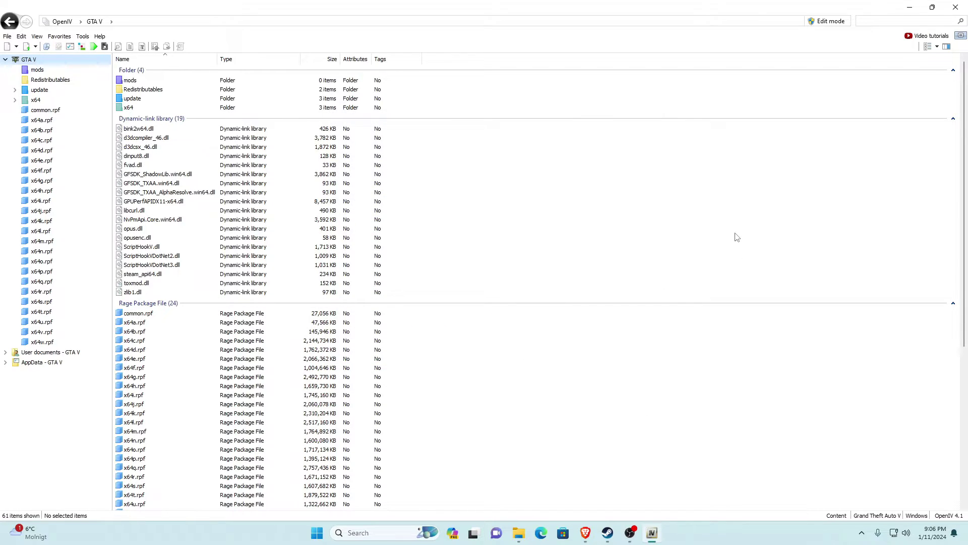
# Turn on edit mode, resize the OpenIV window, and bring the VisualV page forward.
pyautogui.click(827, 21)
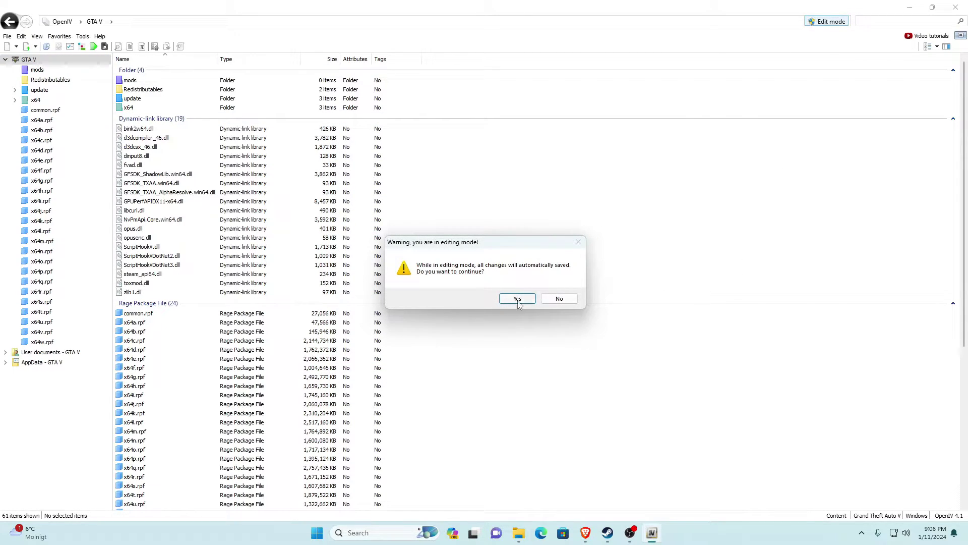
pyautogui.click(518, 298)
pyautogui.moveTo(477, 8); pyautogui.dragTo(282, 59)
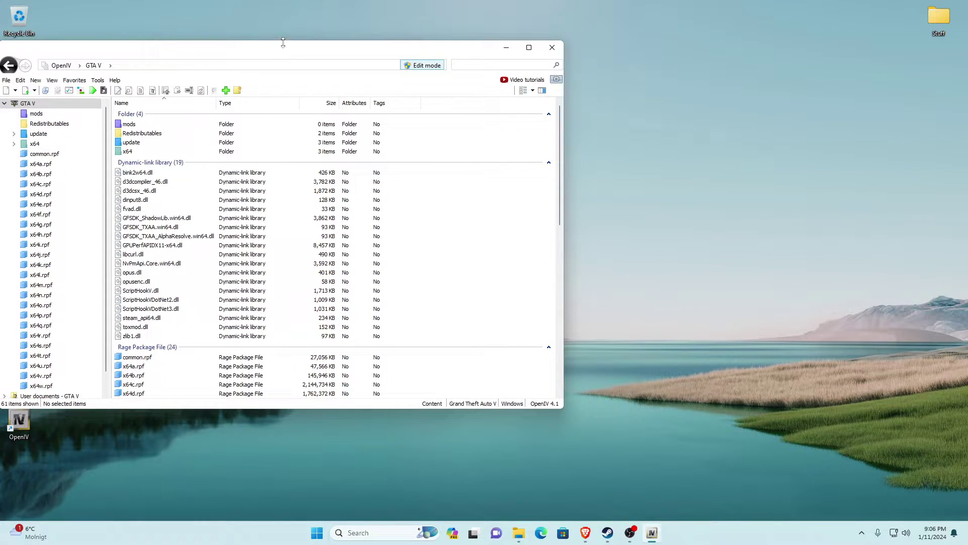
pyautogui.doubleClick(283, 42)
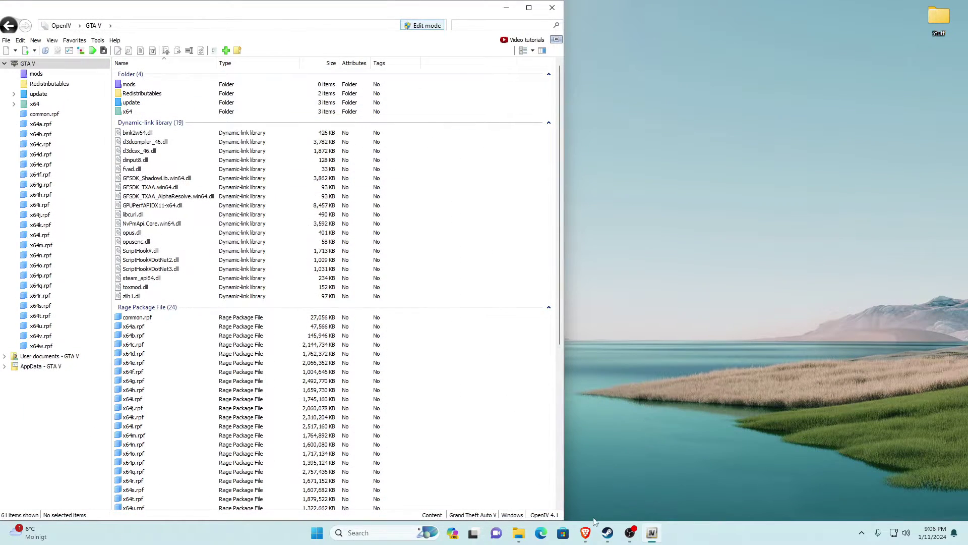
pyautogui.click(585, 532)
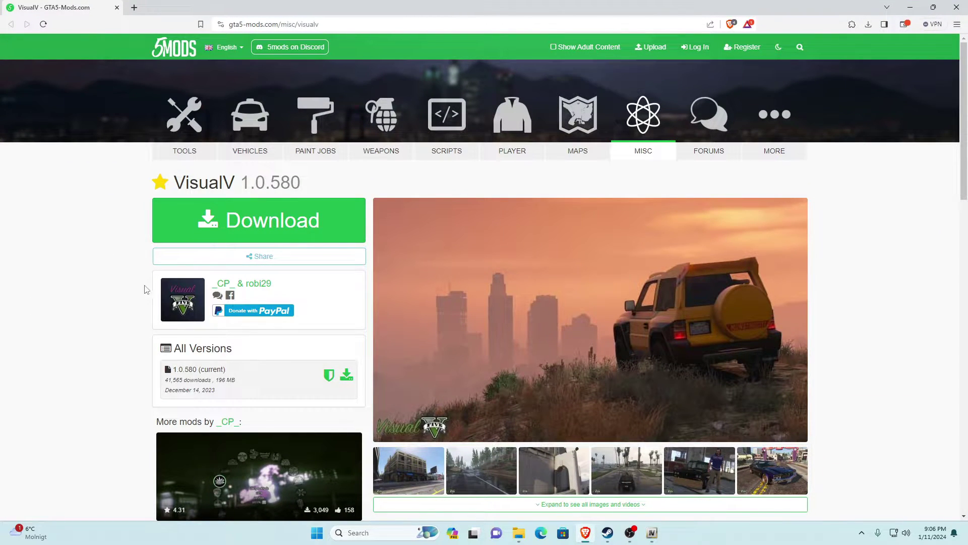
# Look through the VisualV screenshots and description on the mod page.
pyautogui.click(432, 469)
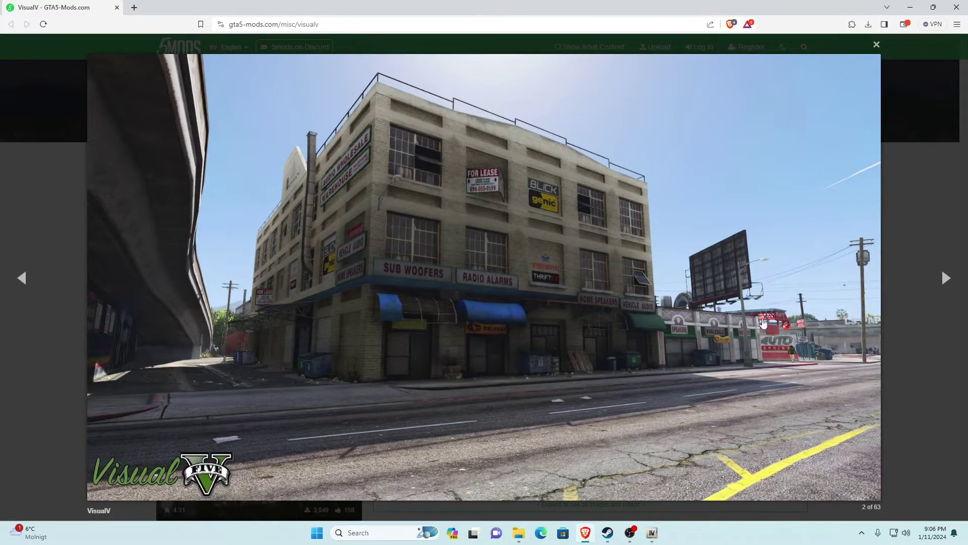
pyautogui.click(946, 278)
pyautogui.click(947, 279)
pyautogui.click(948, 281)
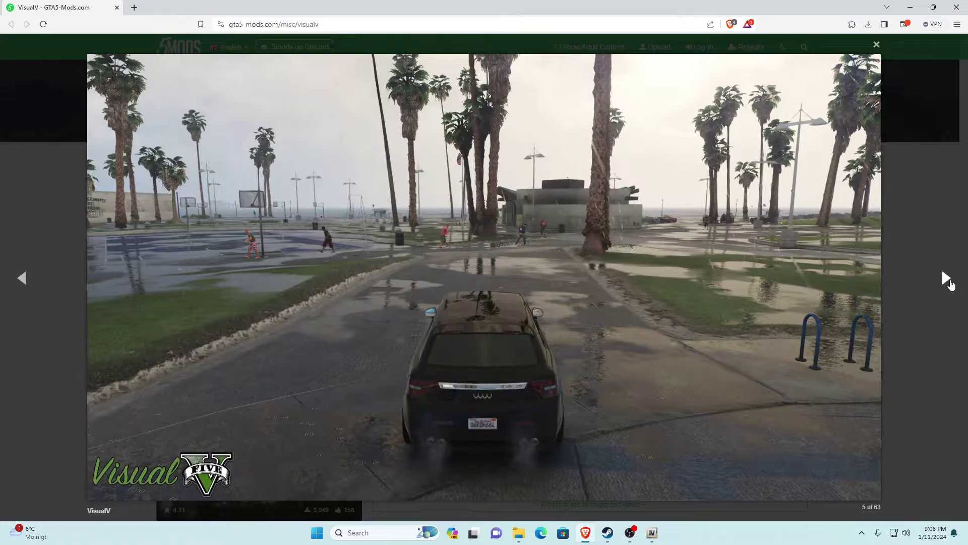
pyautogui.click(948, 282)
pyautogui.click(947, 281)
pyautogui.click(947, 281)
pyautogui.click(947, 280)
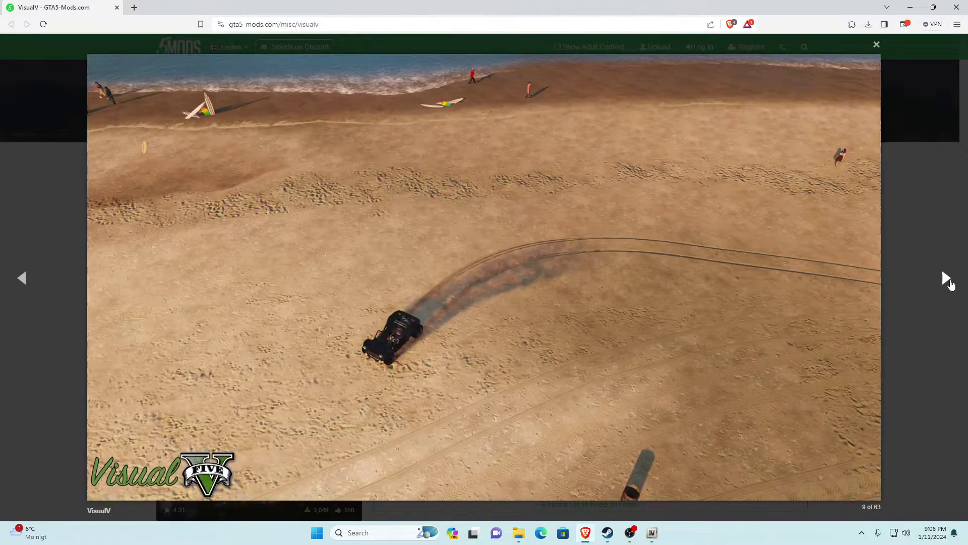
pyautogui.click(948, 280)
pyautogui.click(876, 50)
pyautogui.scroll(-6, 706, 237)
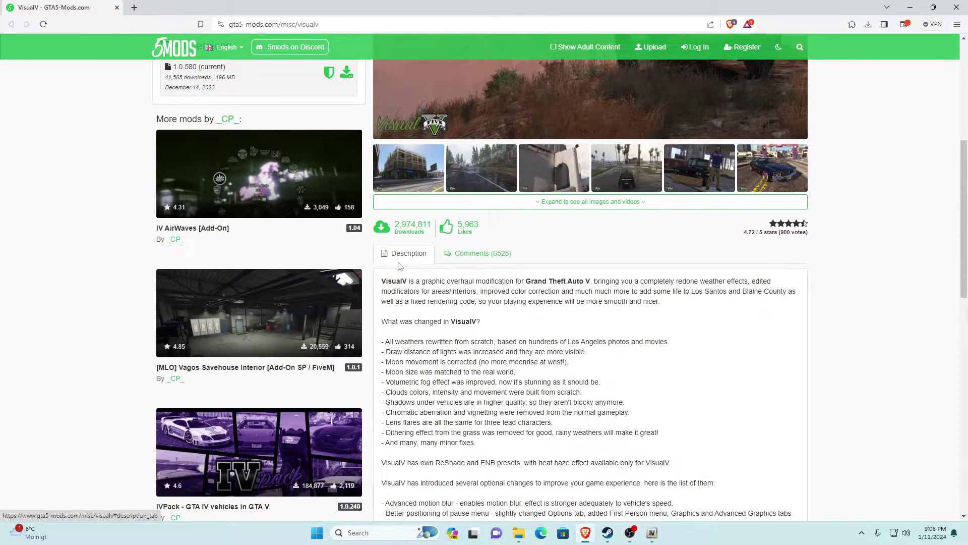
pyautogui.moveTo(382, 281); pyautogui.dragTo(488, 331)
pyautogui.click(489, 332)
pyautogui.scroll(6, 488, 331)
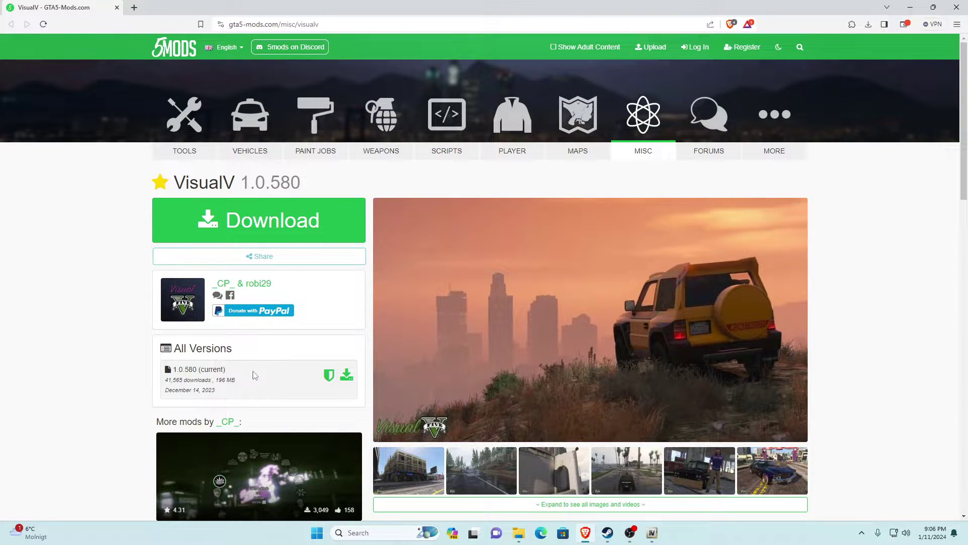
# Download the VisualV 1.0.580 archive to Downloads and open it from the download history.
pyautogui.click(345, 377)
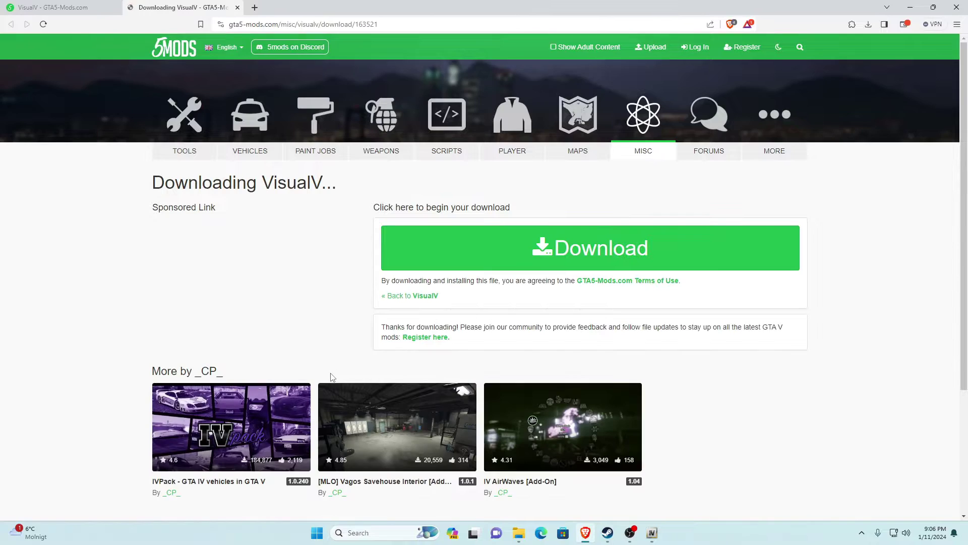
pyautogui.click(572, 247)
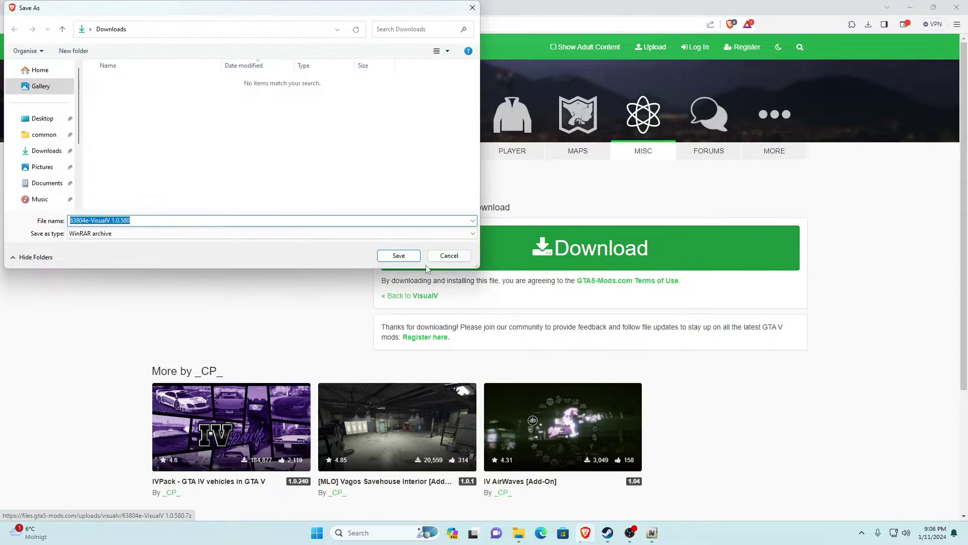
pyautogui.click(396, 254)
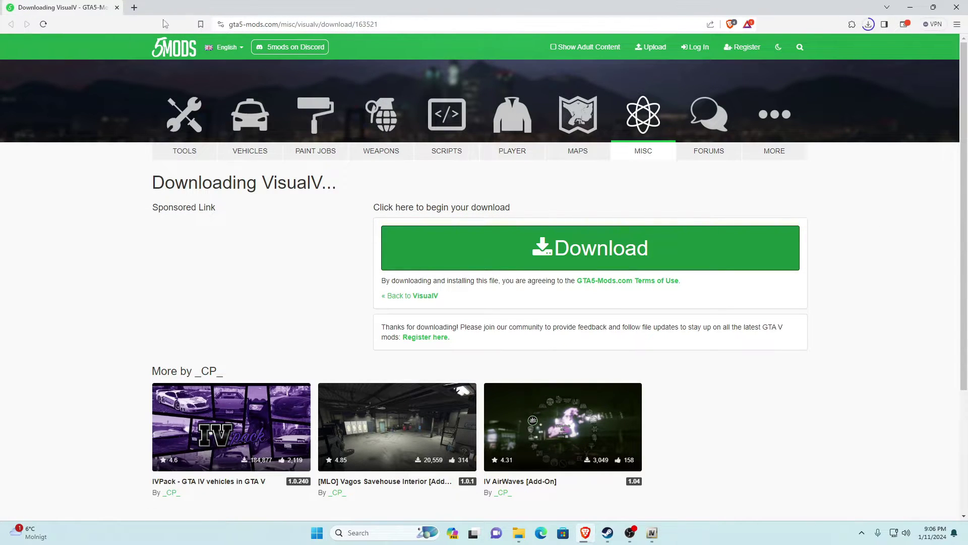
pyautogui.click(868, 24)
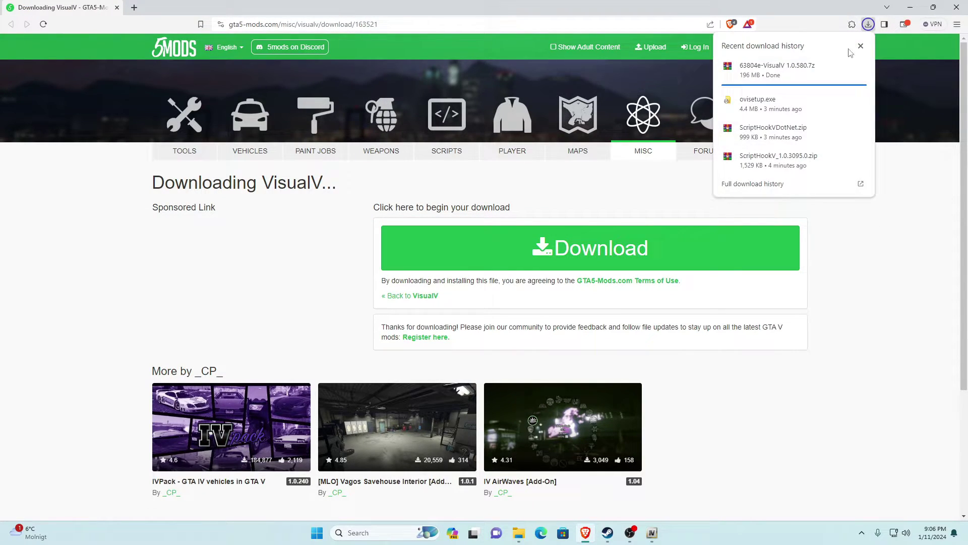
pyautogui.click(778, 78)
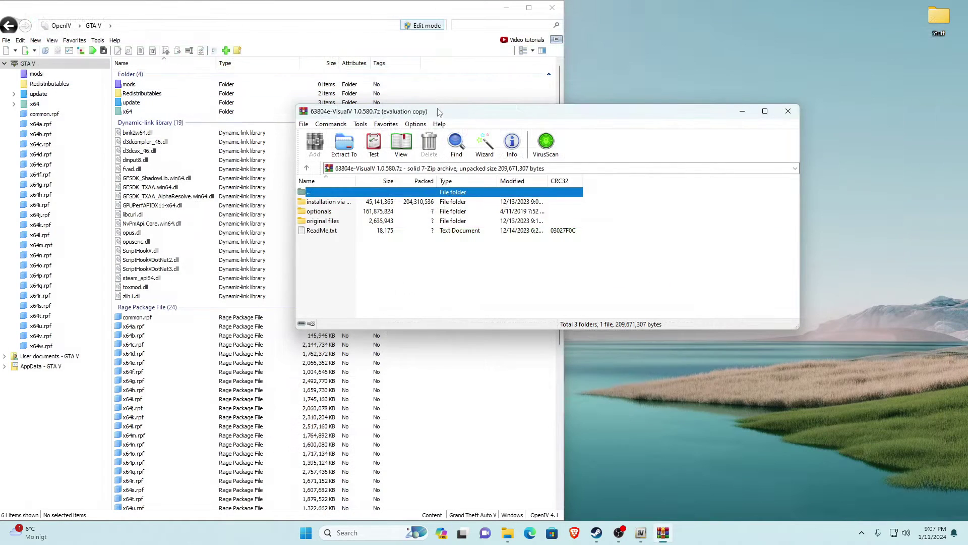
# Position the archive window and inspect the original files folder's Original files.oiv.
pyautogui.moveTo(438, 111); pyautogui.dragTo(684, 8)
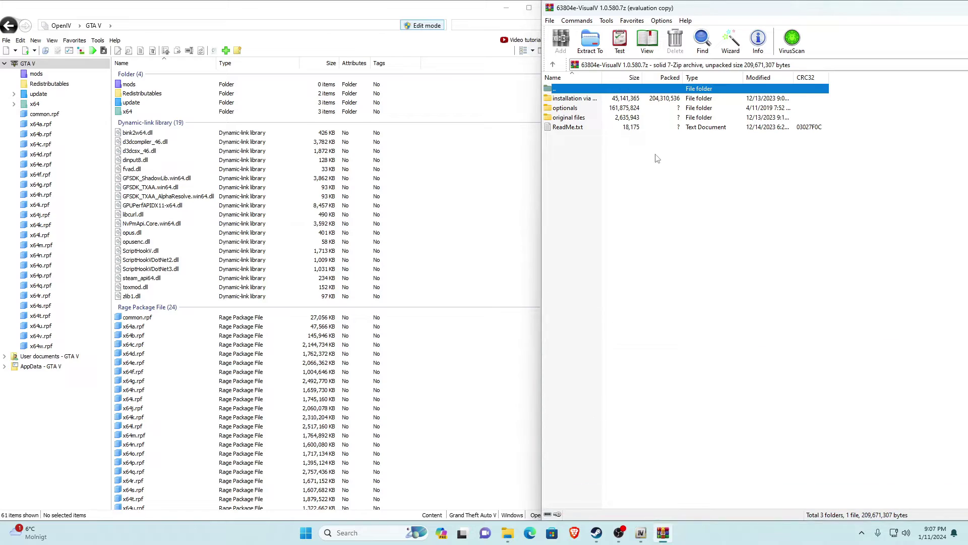
pyautogui.click(657, 159)
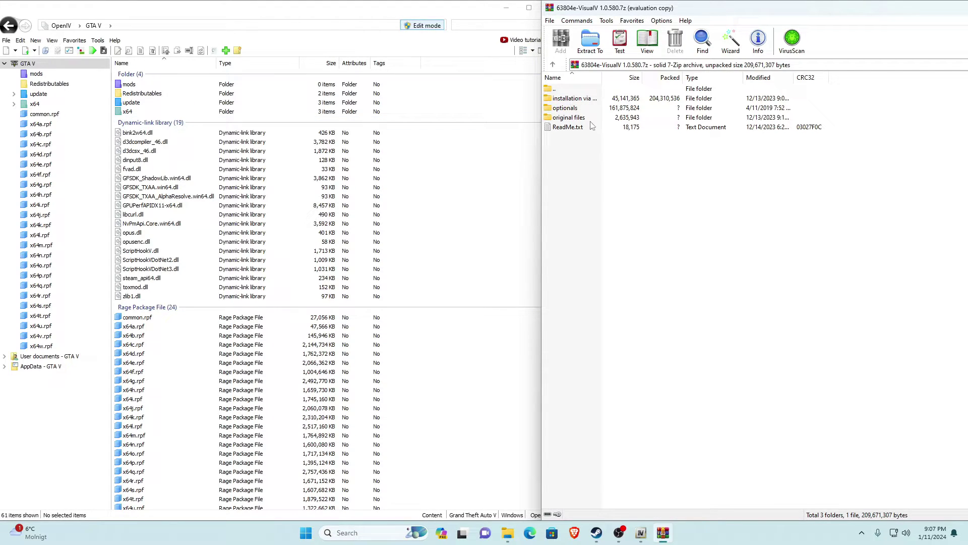
pyautogui.click(575, 120)
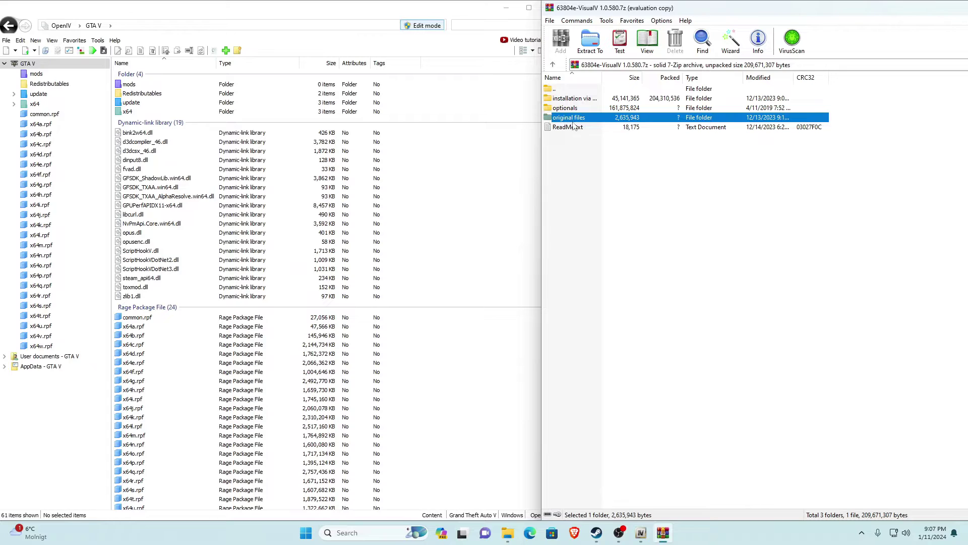
pyautogui.doubleClick(574, 120)
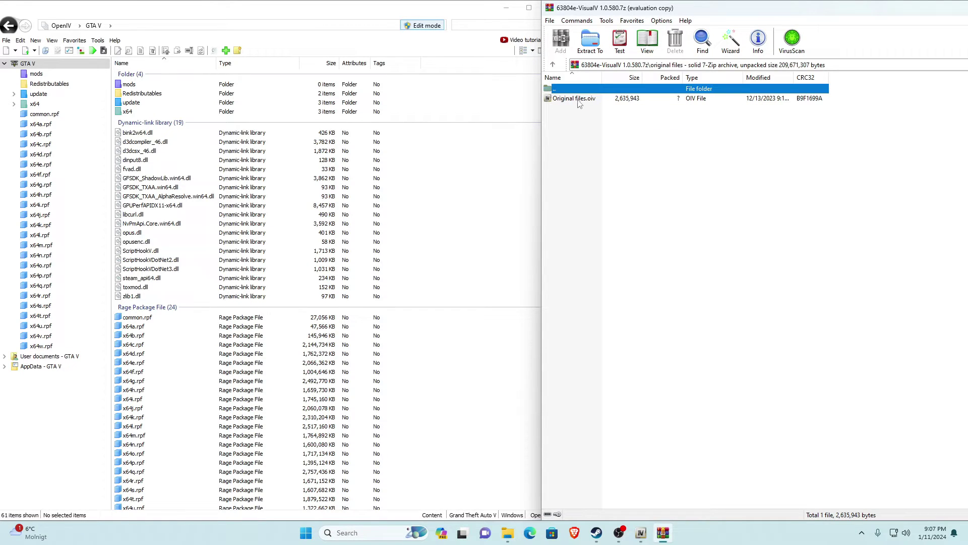
pyautogui.doubleClick(577, 101)
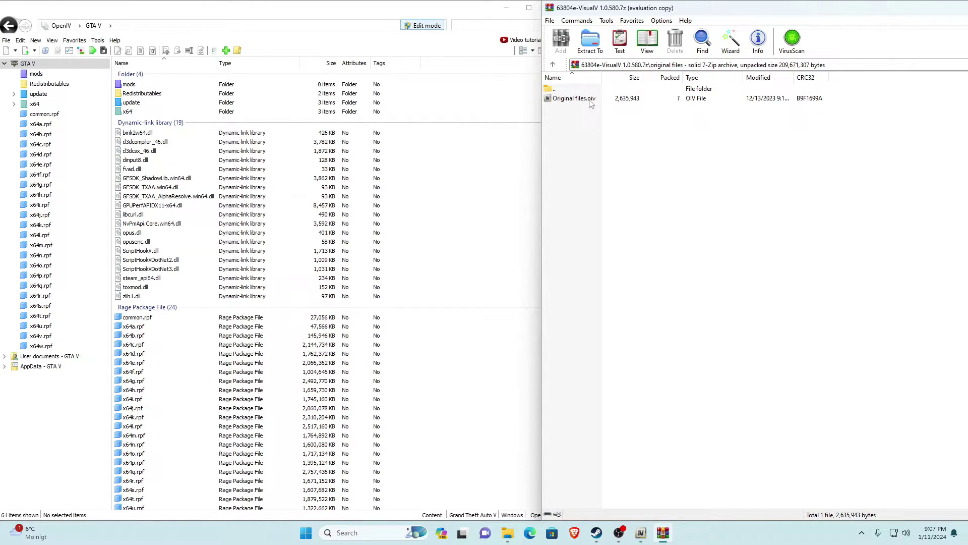
pyautogui.click(557, 66)
pyautogui.click(596, 171)
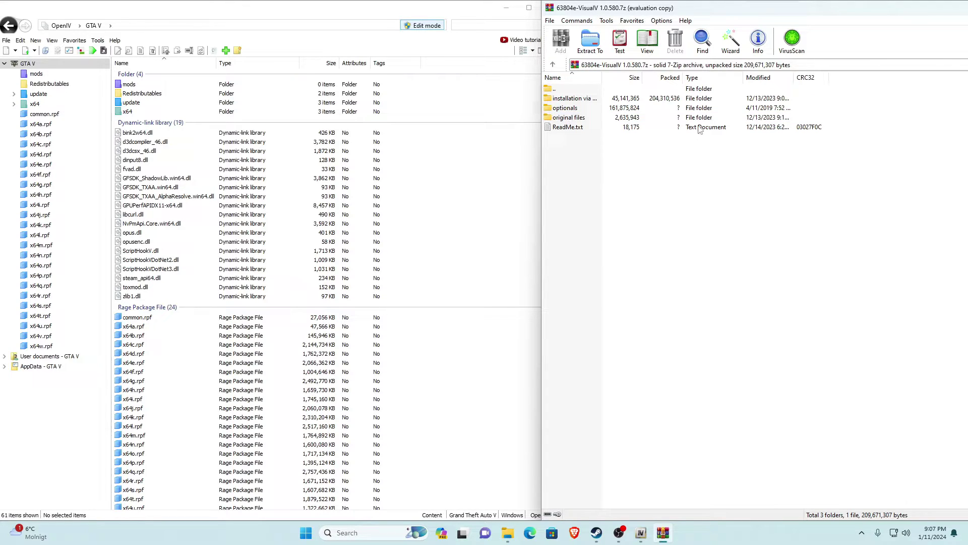
pyautogui.doubleClick(579, 121)
pyautogui.click(591, 100)
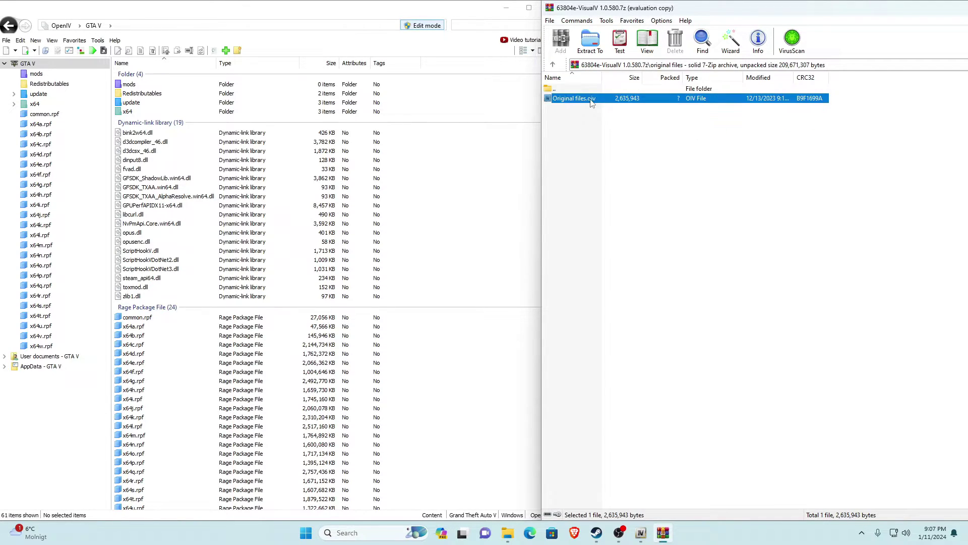
pyautogui.click(553, 66)
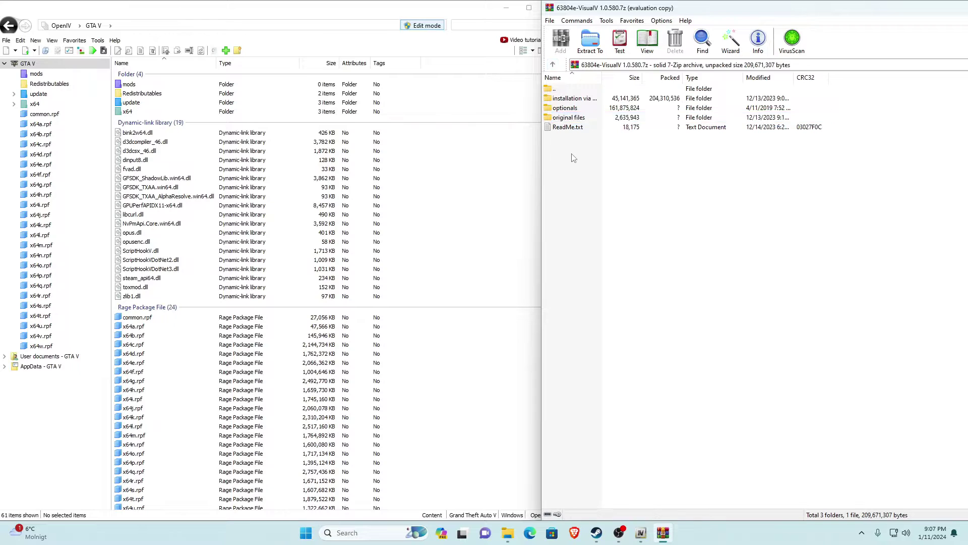
# Open 'installation via modPackage' and drag VisualV.oiv onto OpenIV.
pyautogui.click(571, 100)
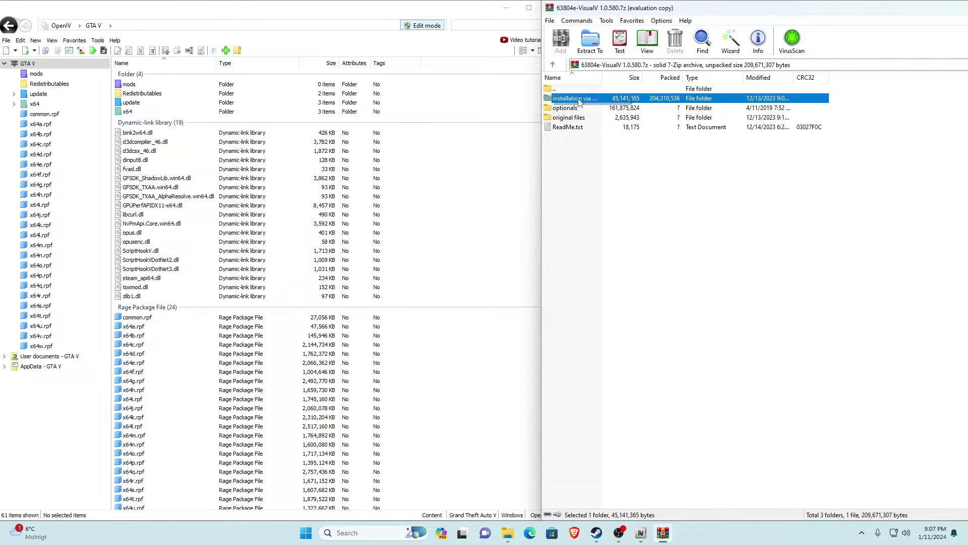
pyautogui.doubleClick(572, 101)
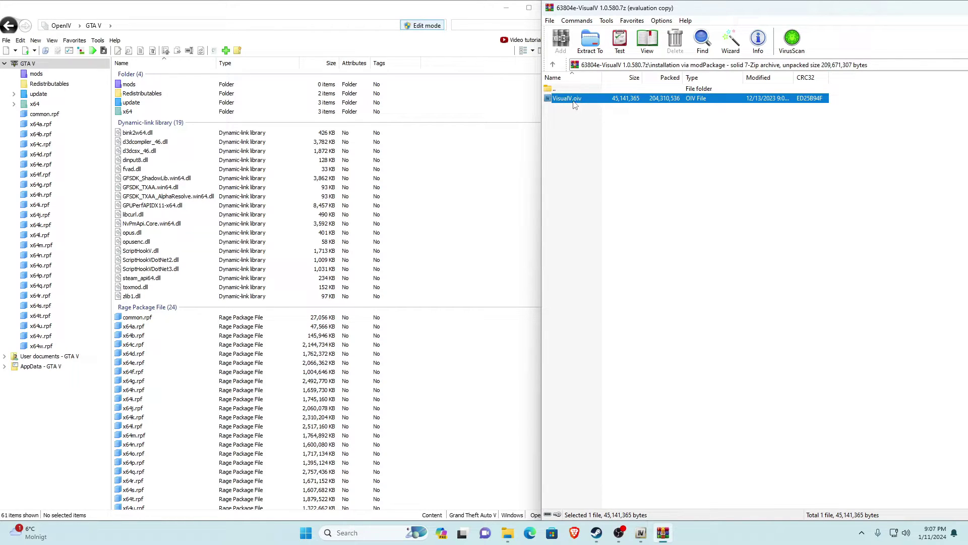
pyautogui.moveTo(574, 104); pyautogui.dragTo(502, 172)
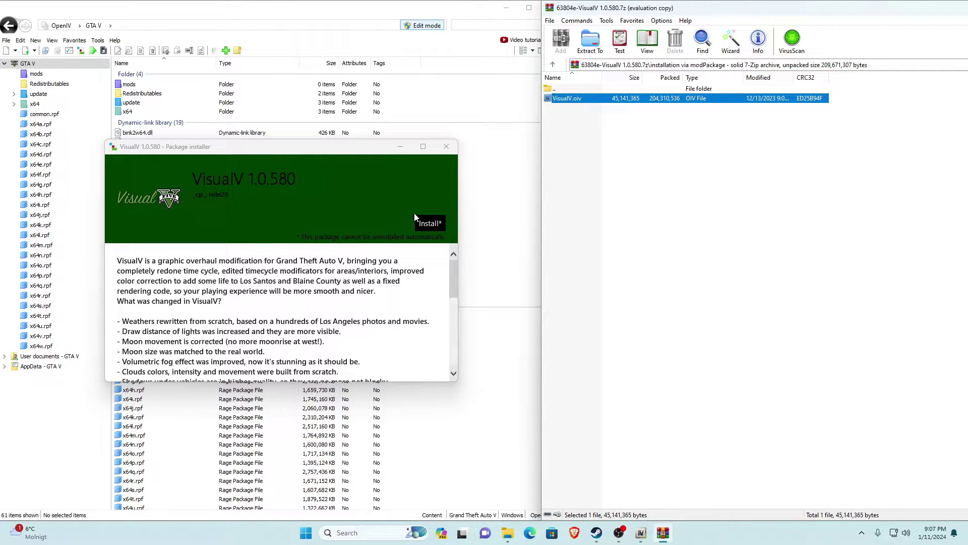
# Install the VisualV 1.0.580 package into the mods folder, then close the installer on success.
pyautogui.click(431, 223)
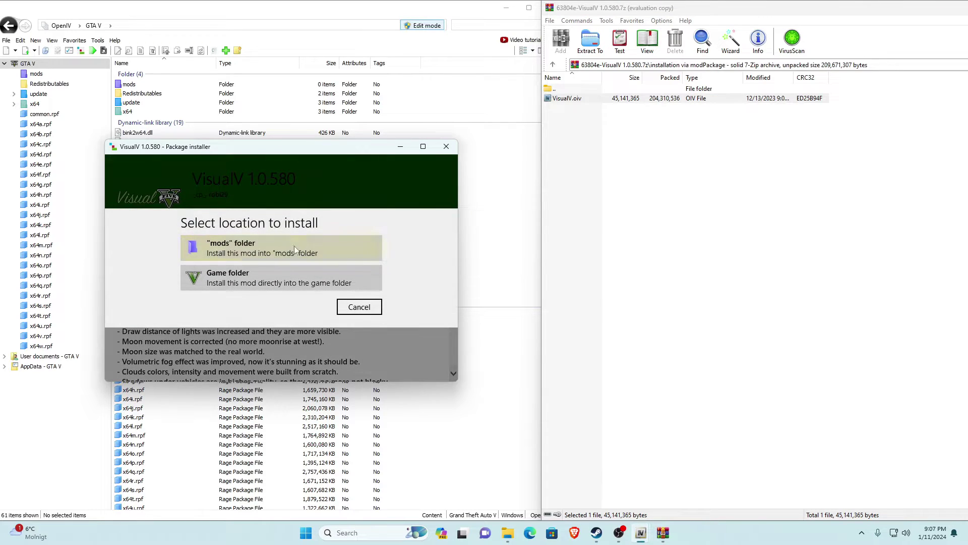
pyautogui.click(232, 252)
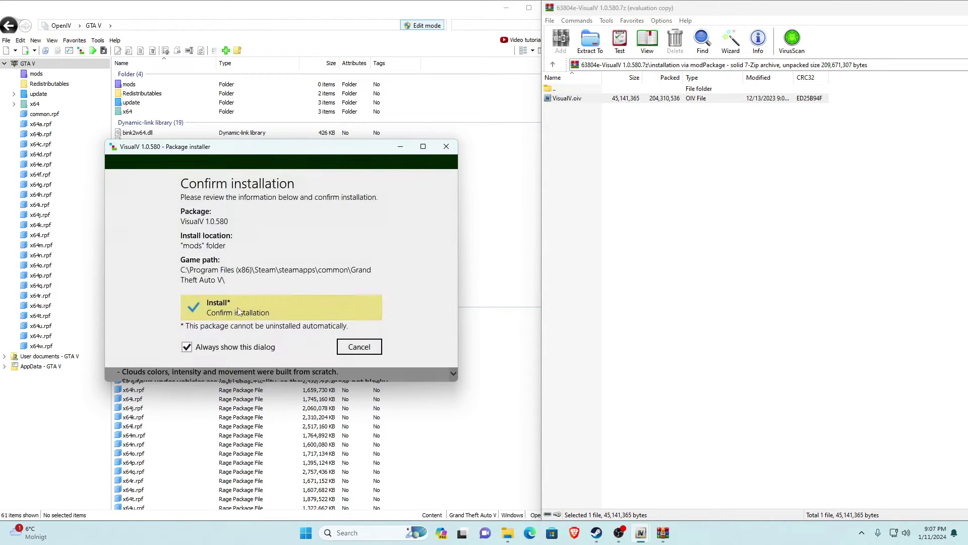
pyautogui.click(257, 305)
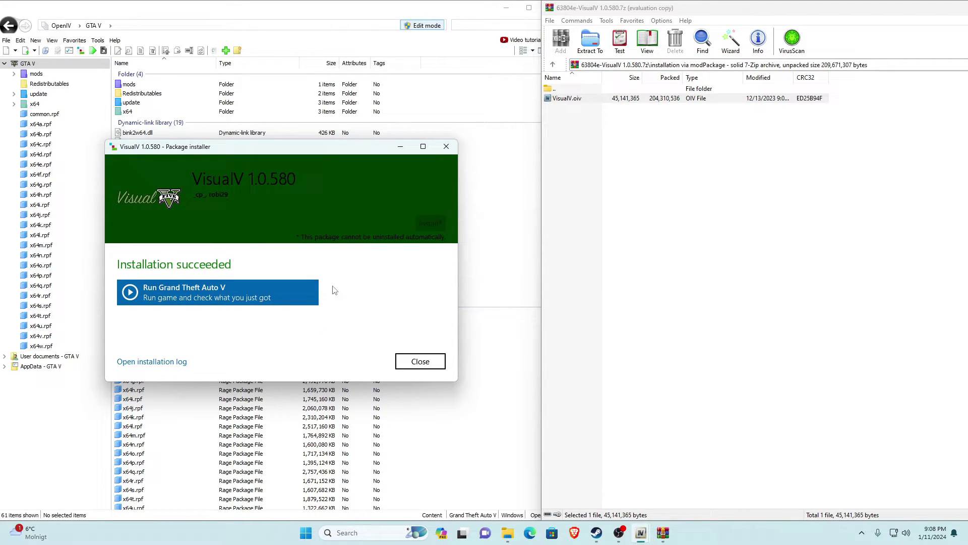
pyautogui.moveTo(318, 154); pyautogui.dragTo(360, 109)
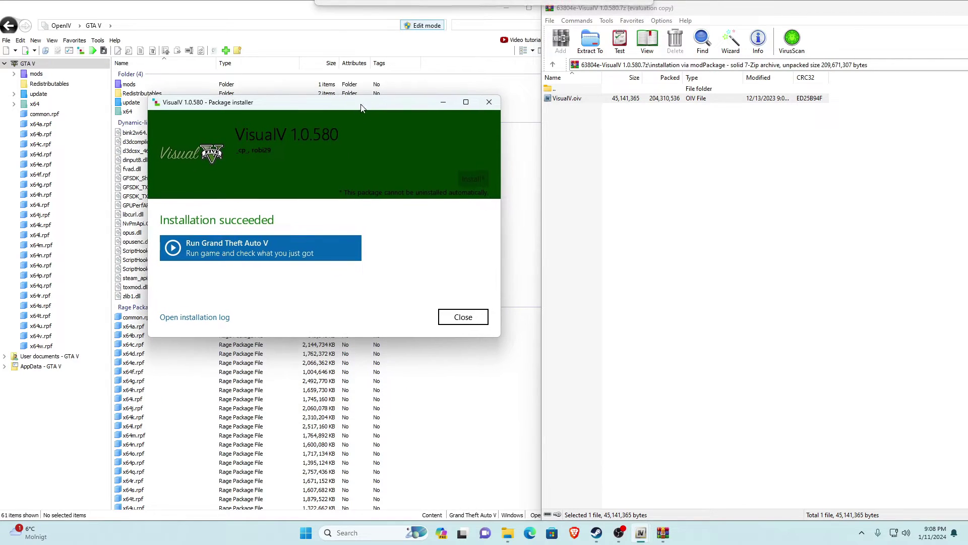
pyautogui.click(463, 317)
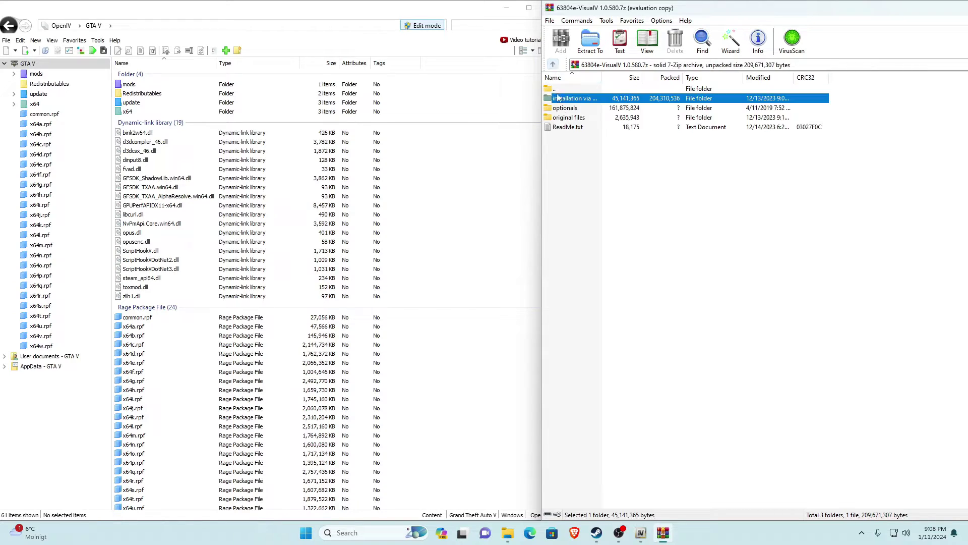
# Open the archive's optionals folder with the Grand Theft Auto V folder beside it in Explorer.
pyautogui.click(553, 65)
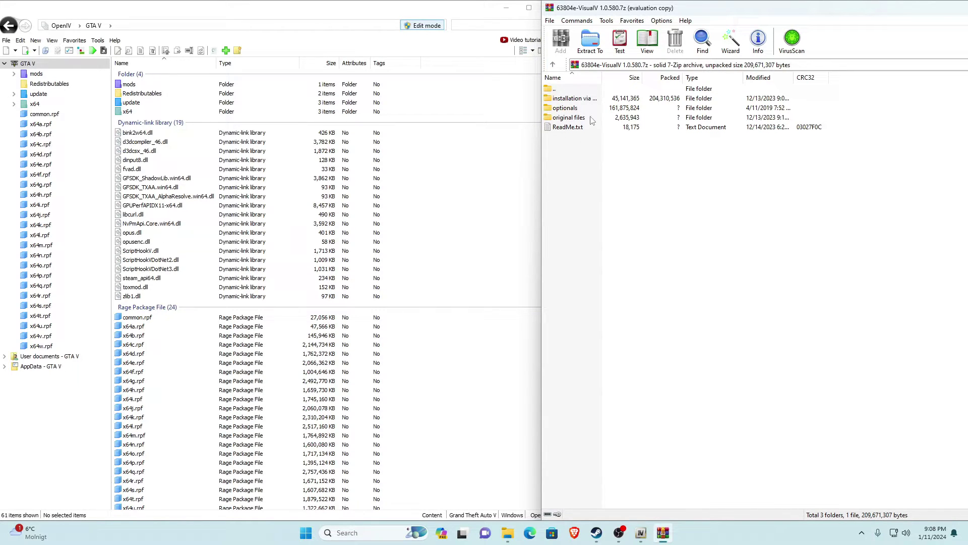
pyautogui.click(580, 111)
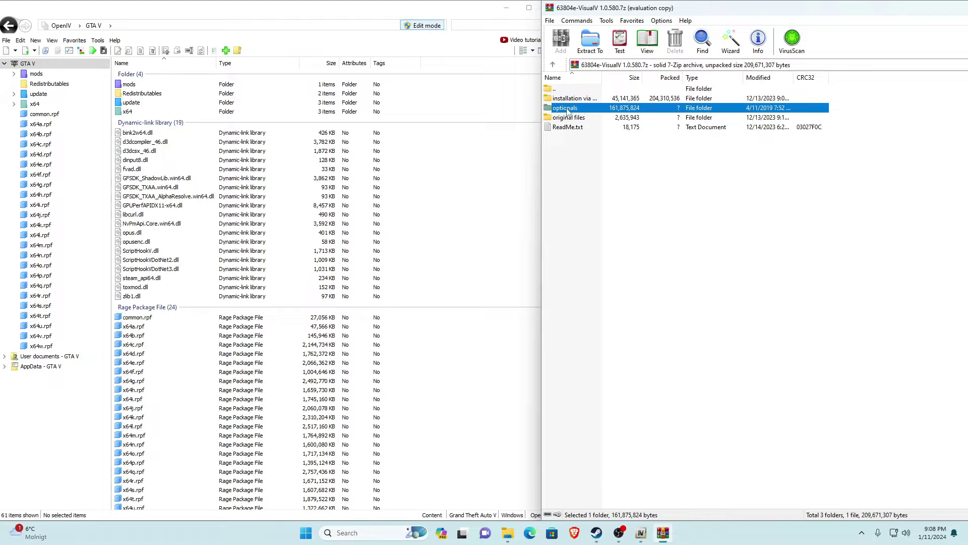
pyautogui.doubleClick(575, 109)
pyautogui.click(507, 7)
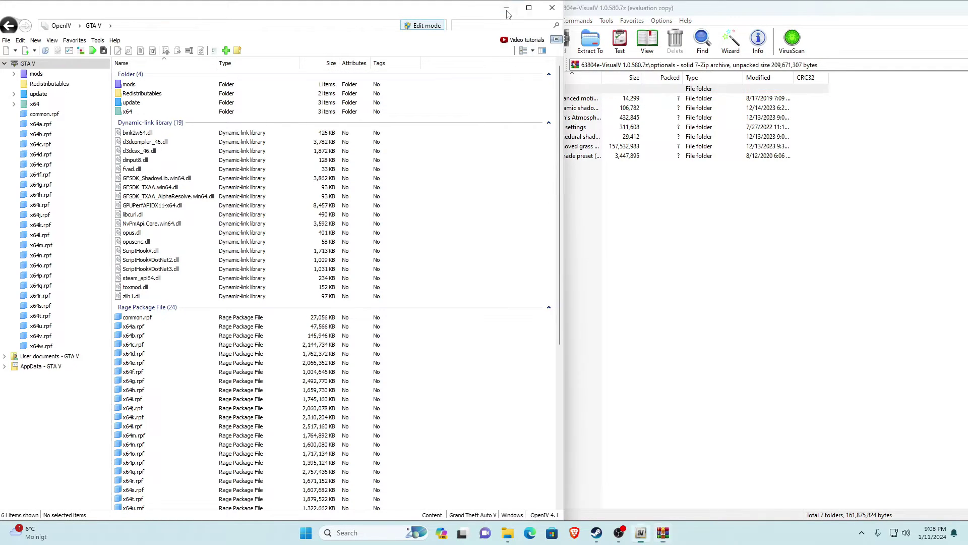
pyautogui.click(508, 533)
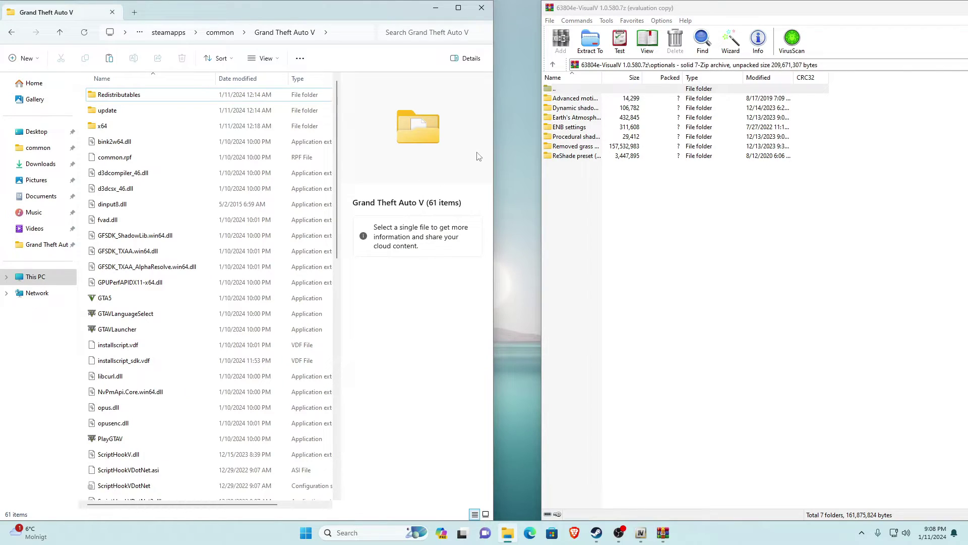
pyautogui.moveTo(496, 150); pyautogui.dragTo(525, 152)
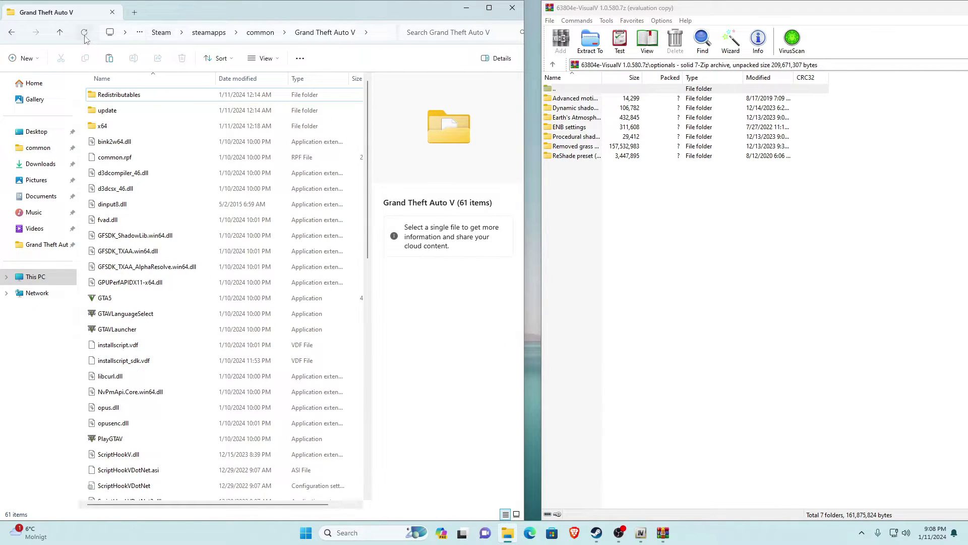
pyautogui.click(589, 216)
# Copy advancedblur.asi and advancedblur.ini from Advanced motion blur into the game folder.
pyautogui.click(559, 99)
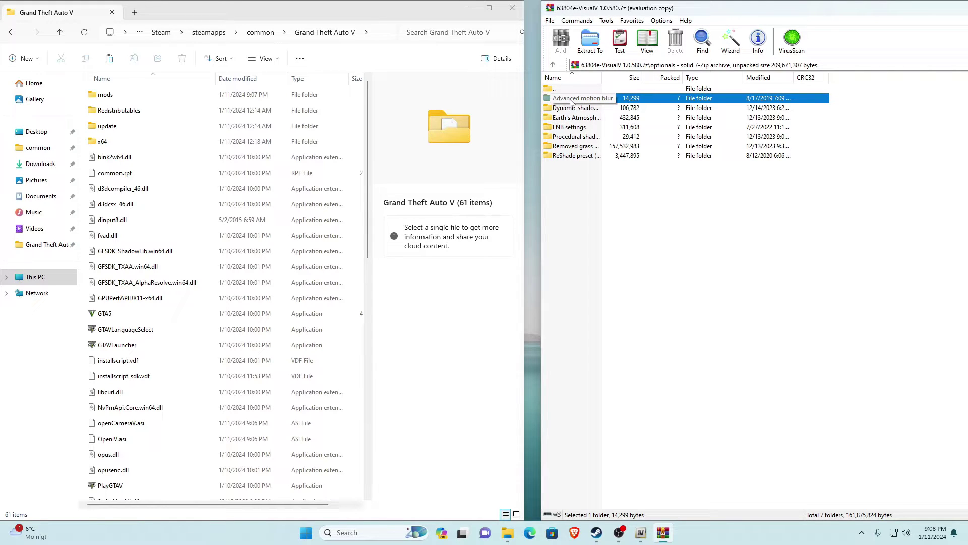
pyautogui.doubleClick(571, 100)
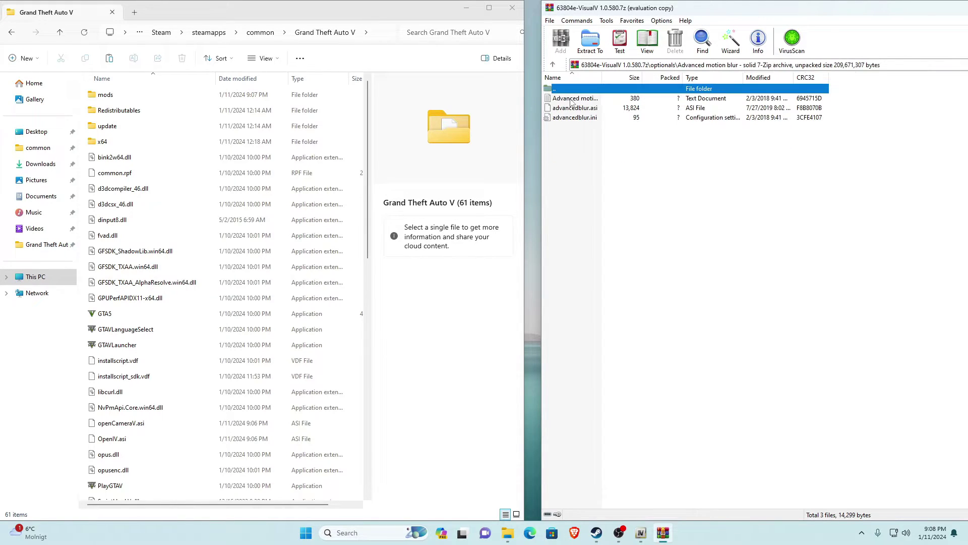
pyautogui.click(583, 143)
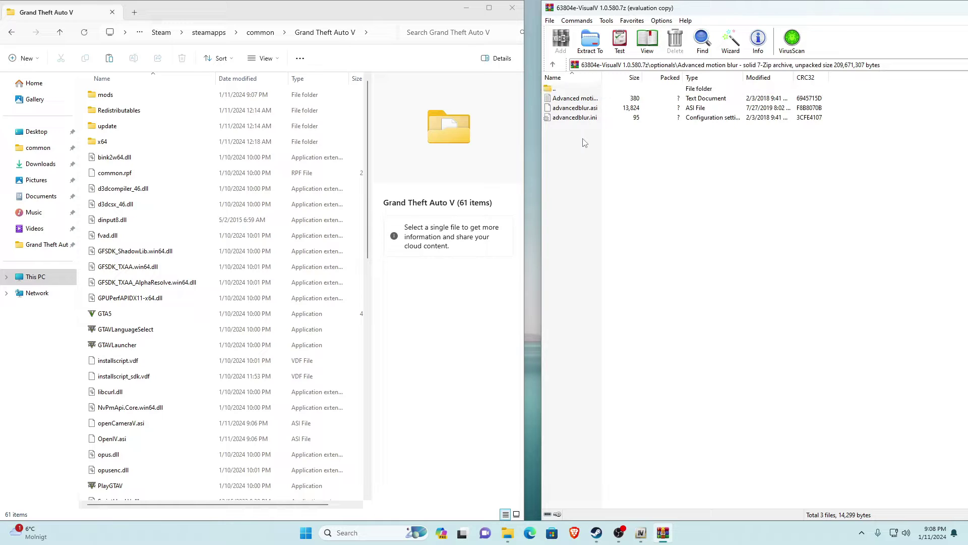
pyautogui.moveTo(575, 129); pyautogui.dragTo(575, 108)
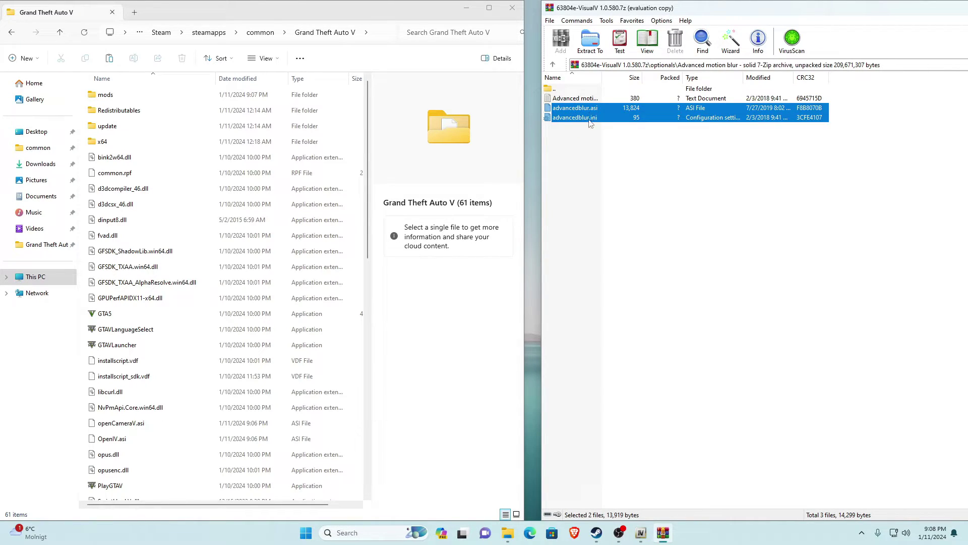
pyautogui.moveTo(575, 115); pyautogui.dragTo(201, 200)
pyautogui.moveTo(596, 114); pyautogui.dragTo(573, 129)
pyautogui.click(553, 65)
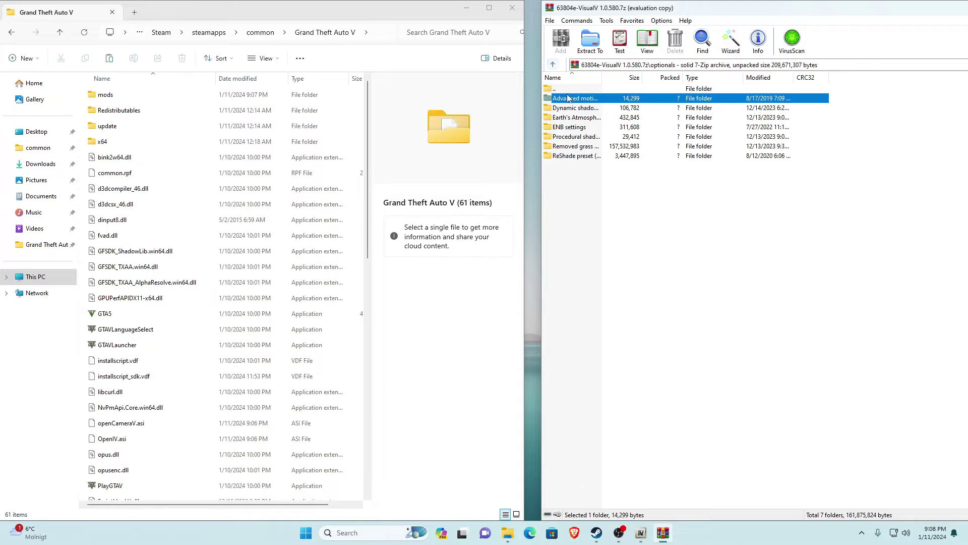
pyautogui.click(565, 109)
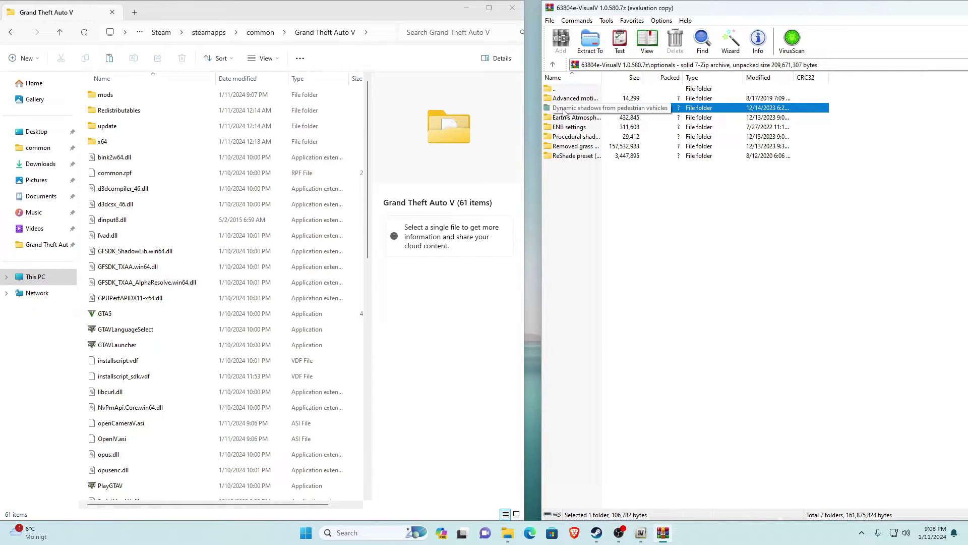
pyautogui.doubleClick(568, 108)
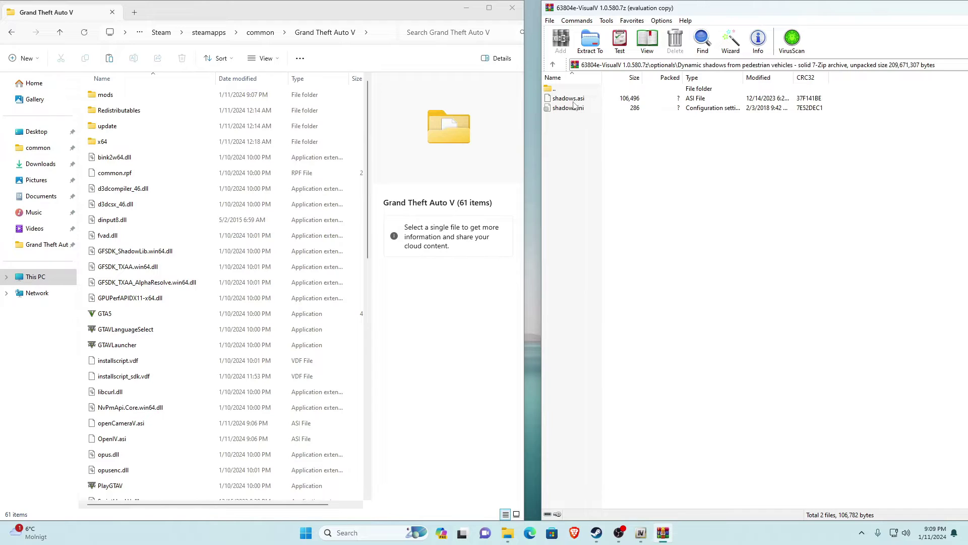
pyautogui.click(574, 101)
pyautogui.keyDown('shift'); pyautogui.click(565, 112); pyautogui.keyUp('shift')
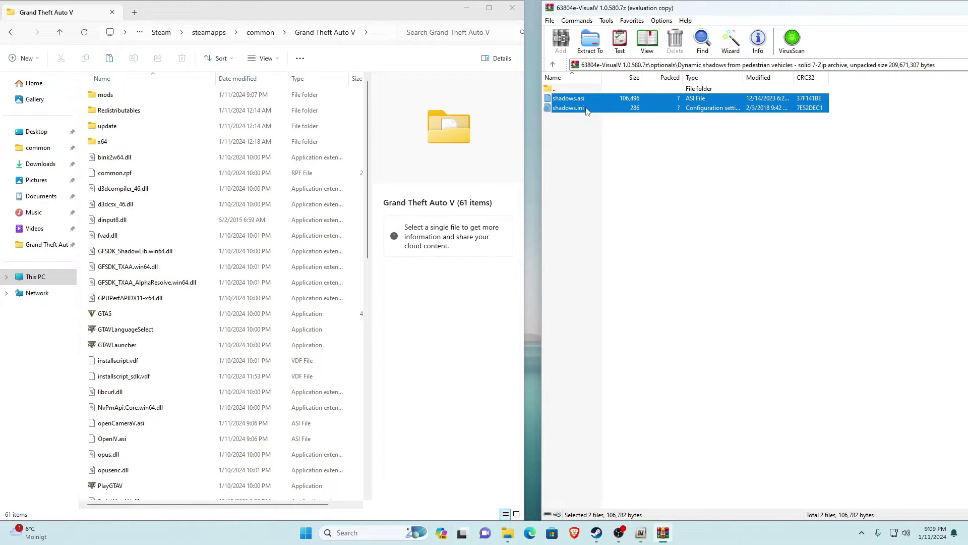
pyautogui.moveTo(587, 111); pyautogui.dragTo(602, 149)
pyautogui.click(603, 150)
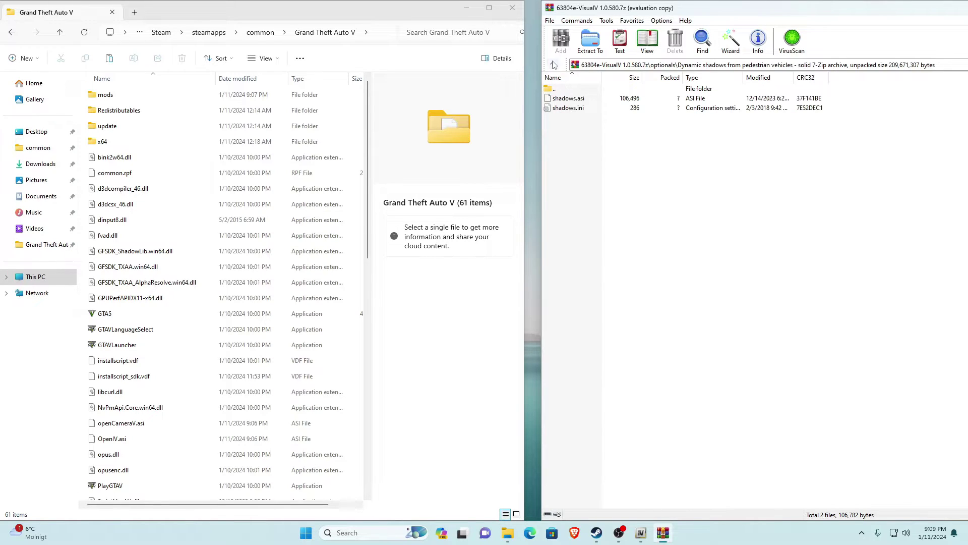
pyautogui.click(554, 65)
pyautogui.click(576, 118)
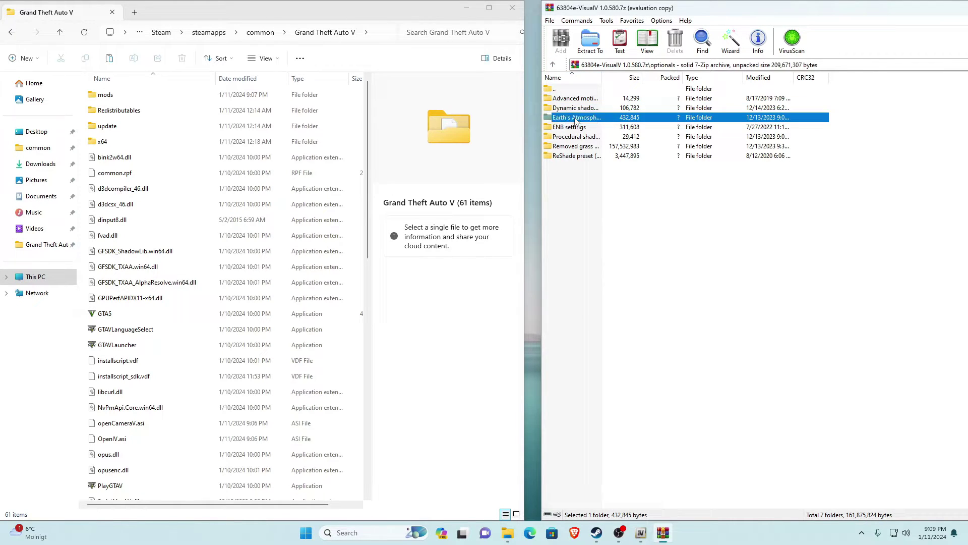
pyautogui.doubleClick(576, 118)
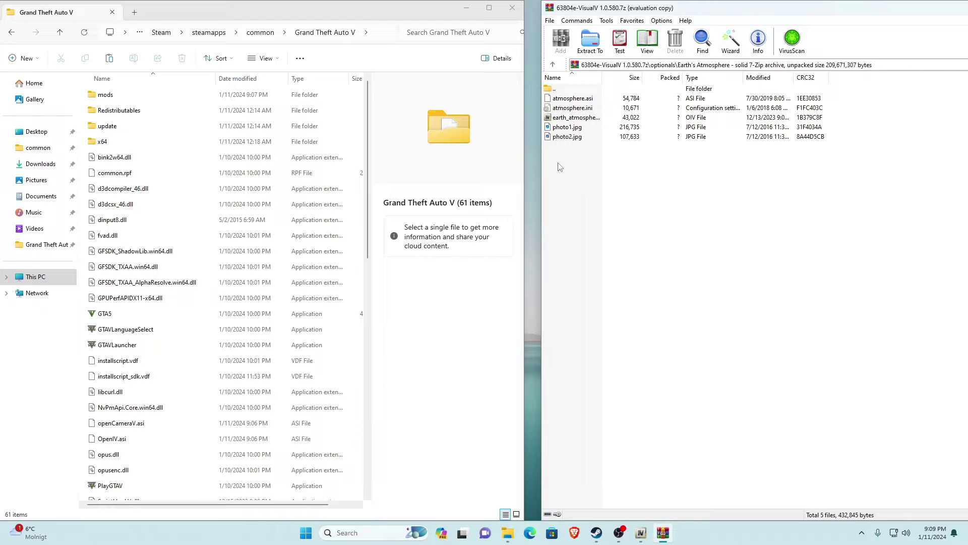
pyautogui.doubleClick(575, 127)
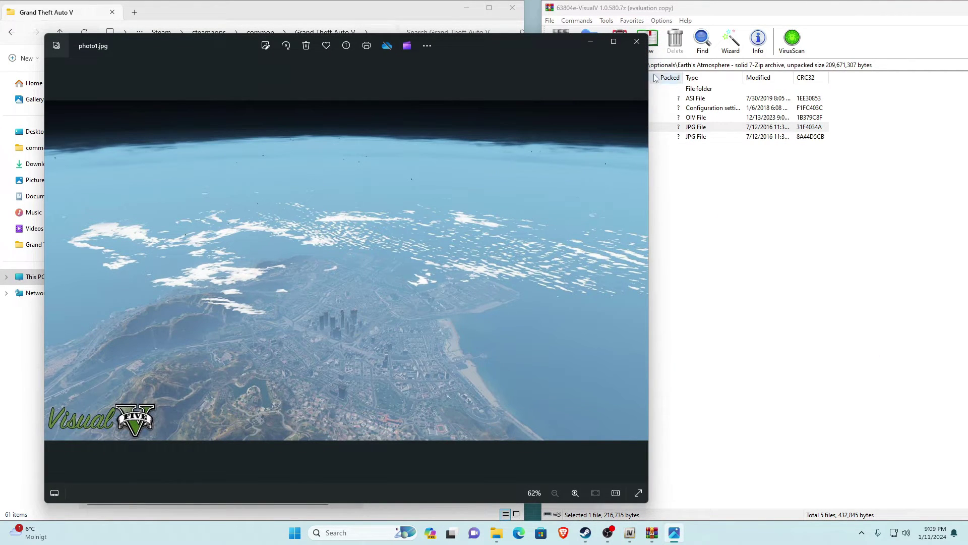
pyautogui.click(637, 42)
pyautogui.click(587, 137)
pyautogui.doubleClick(588, 138)
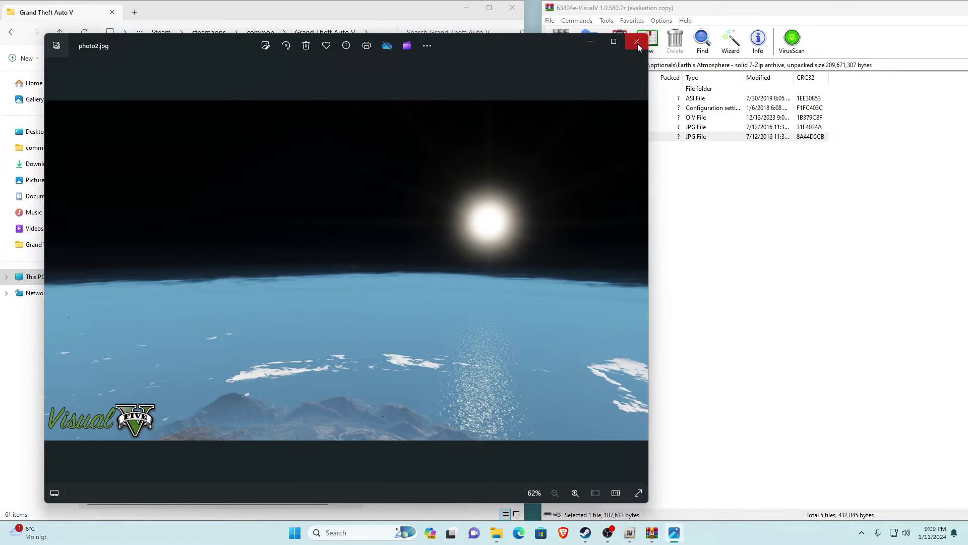
pyautogui.click(636, 42)
pyautogui.click(553, 64)
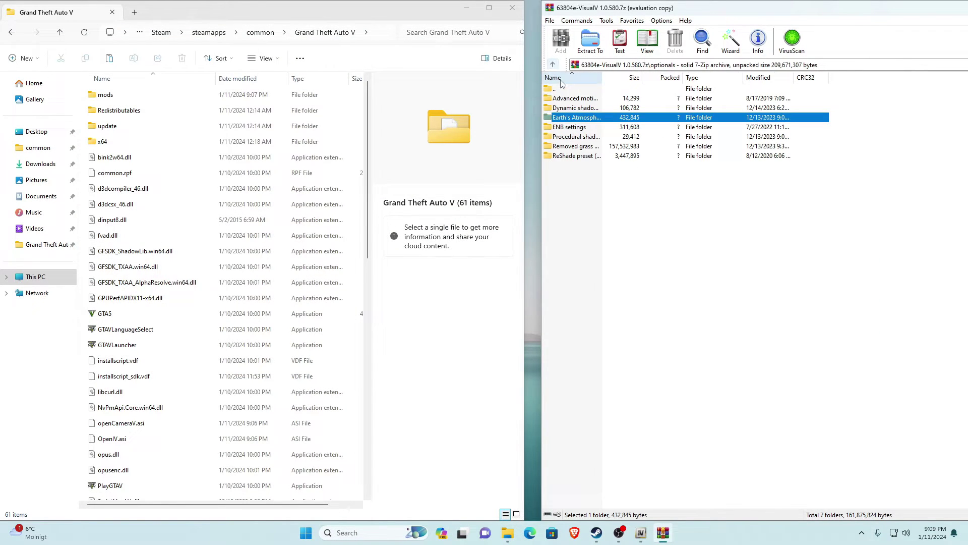
# Inspect ENB settings, selecting everything except installation.txt, then return to the optionals list.
pyautogui.click(565, 129)
pyautogui.doubleClick(568, 130)
pyautogui.click(608, 223)
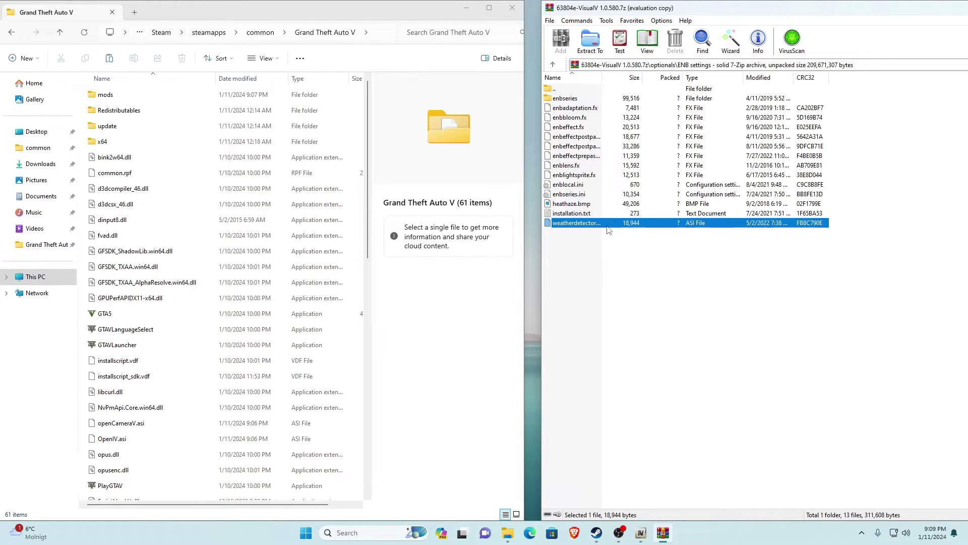
pyautogui.click(590, 250)
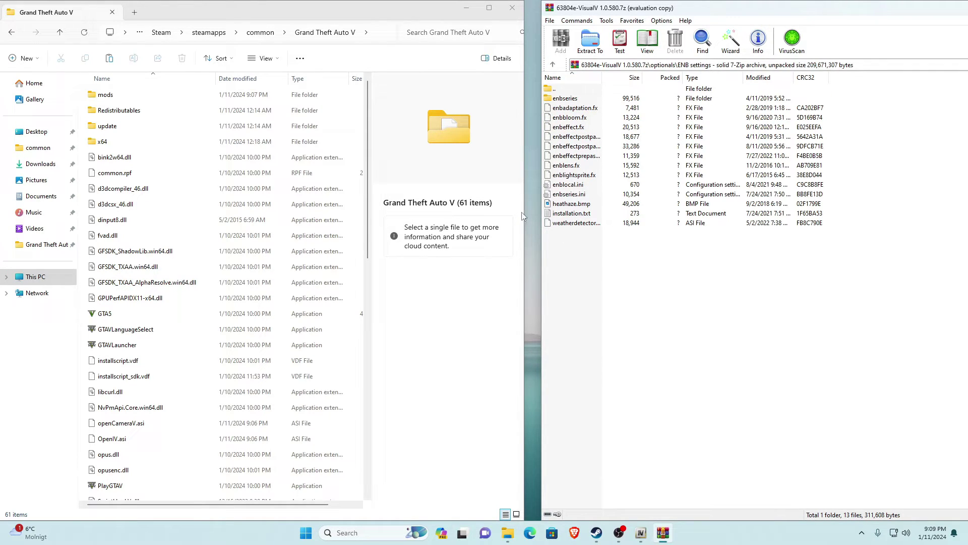
pyautogui.moveTo(524, 211); pyautogui.dragTo(540, 211)
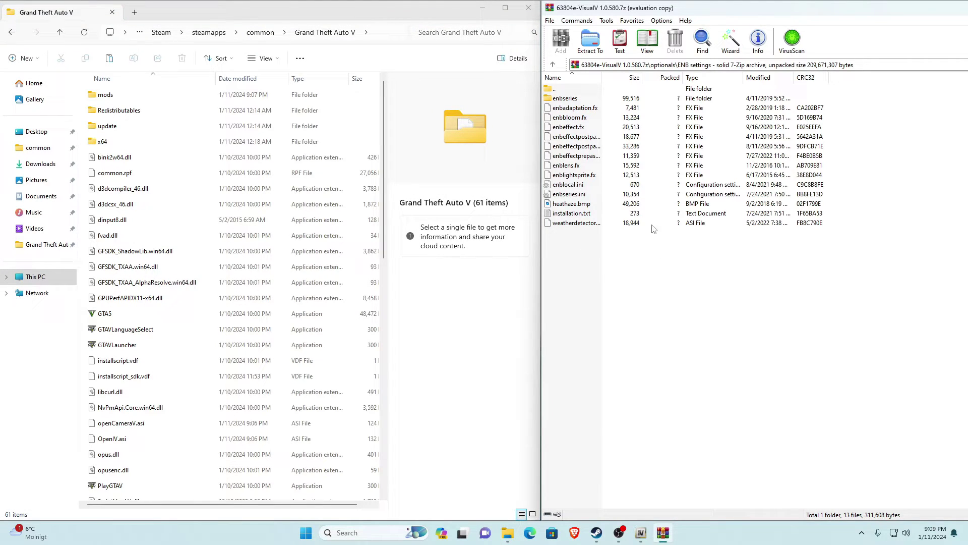
pyautogui.moveTo(590, 255); pyautogui.dragTo(589, 104)
pyautogui.keyDown('ctrl'); pyautogui.click(572, 215); pyautogui.keyUp('ctrl')
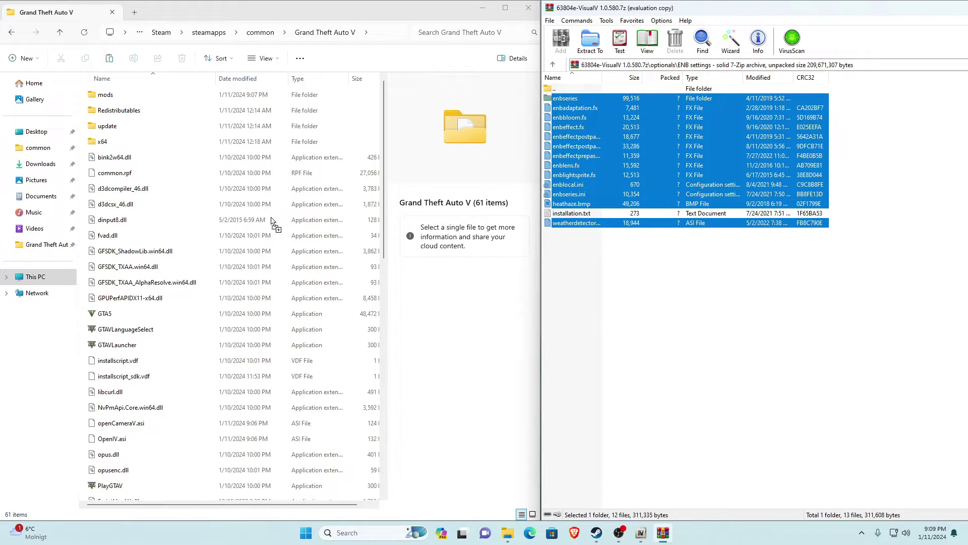
pyautogui.click(624, 299)
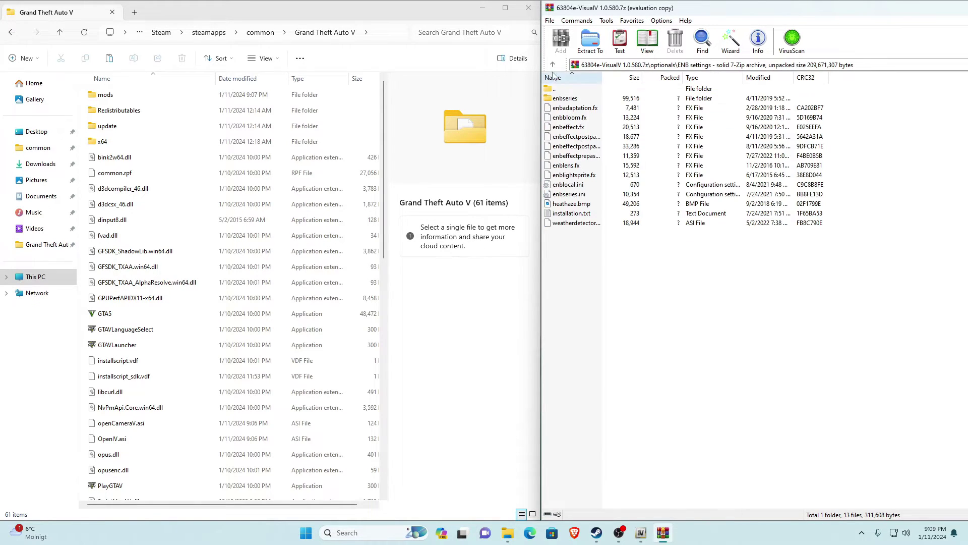
pyautogui.press('BackSpace')
# Open the Procedural shadows folder, select procedural.oiv, and bring OpenIV up beside it.
pyautogui.click(573, 139)
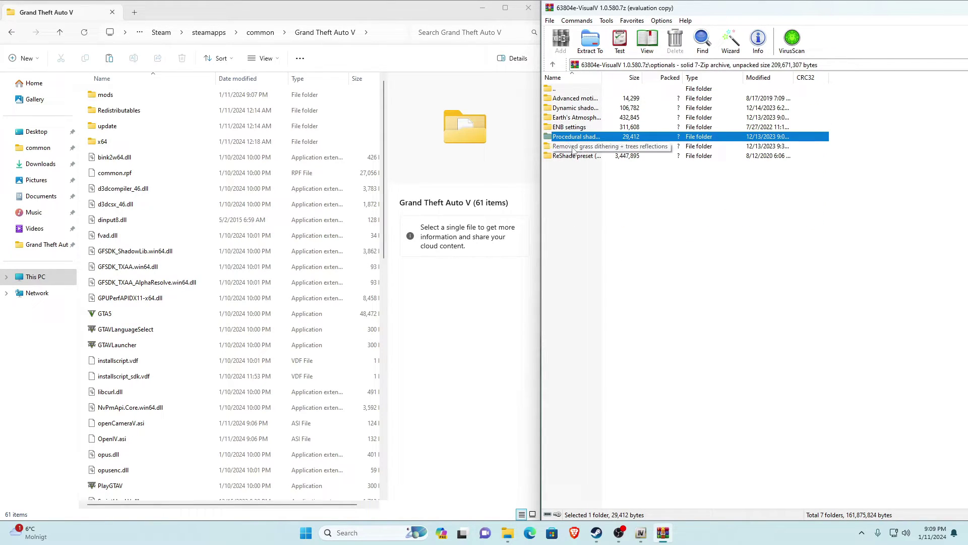
pyautogui.doubleClick(590, 140)
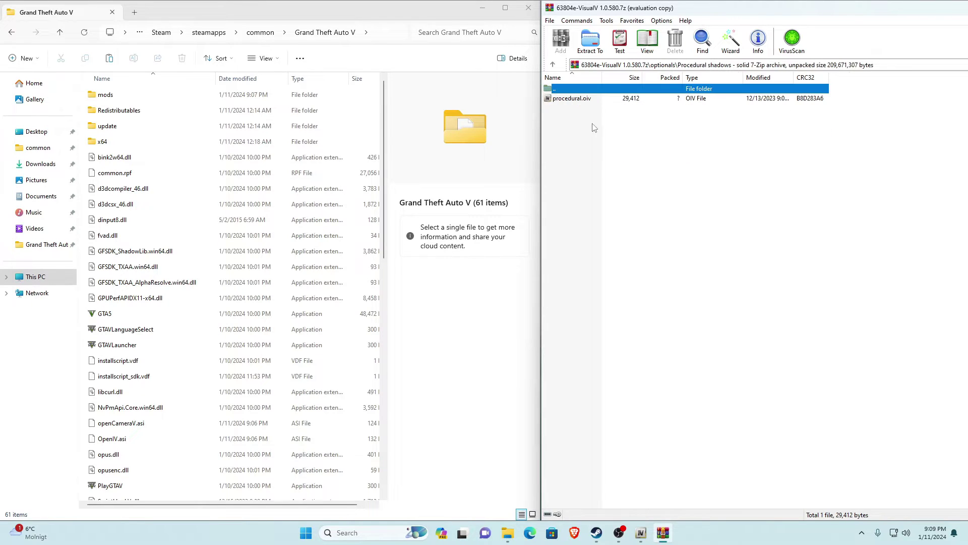
pyautogui.click(572, 100)
pyautogui.click(482, 8)
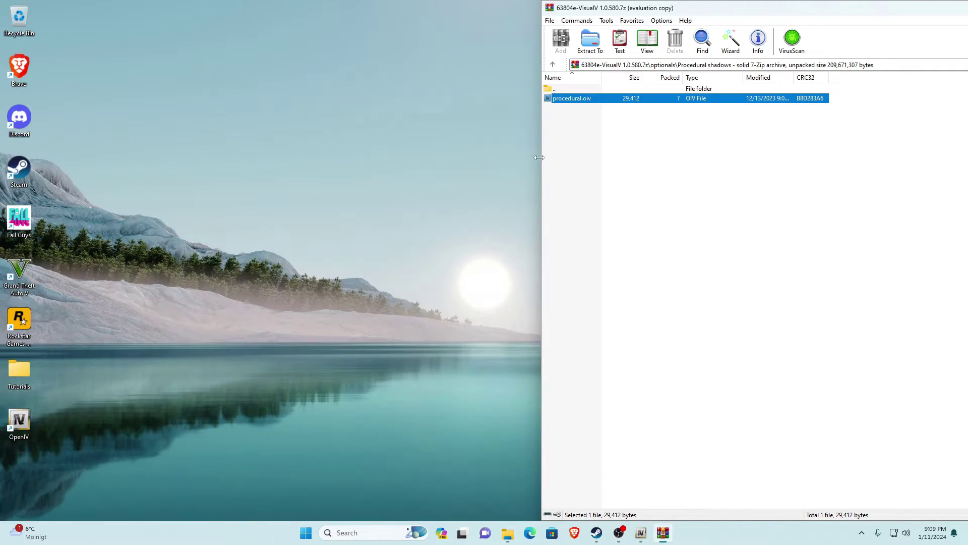
pyautogui.click(640, 532)
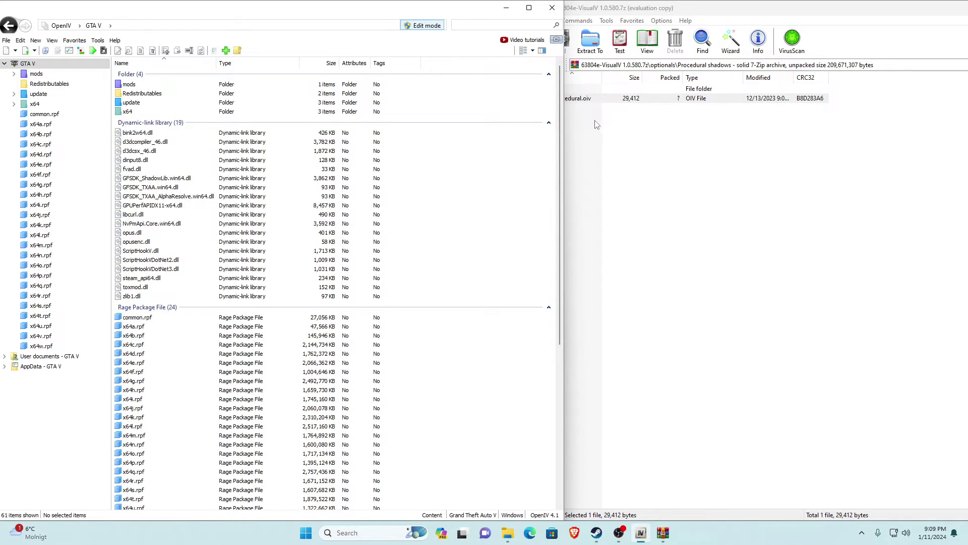
# Take procedural.oiv to the mods-folder install confirmation, then cancel and close the installer.
pyautogui.doubleClick(603, 100)
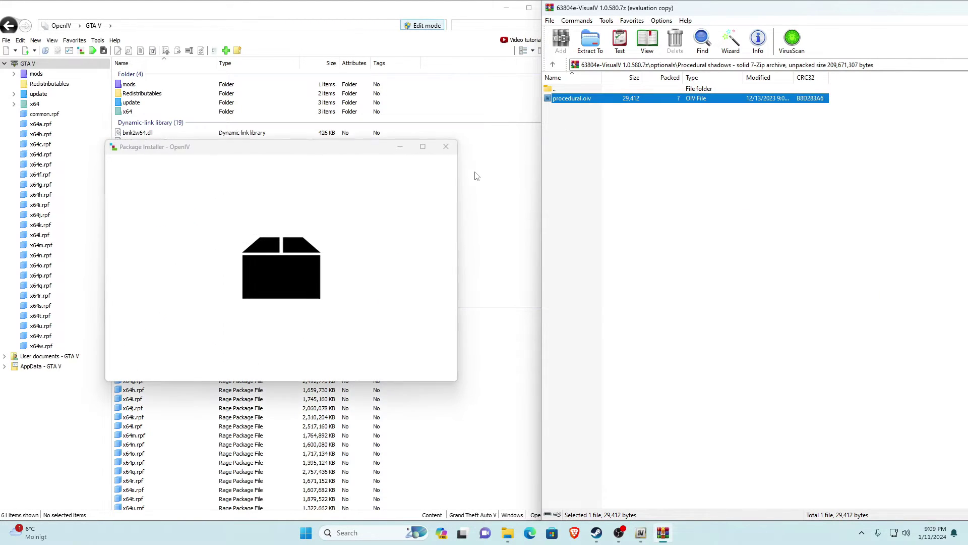
pyautogui.click(431, 222)
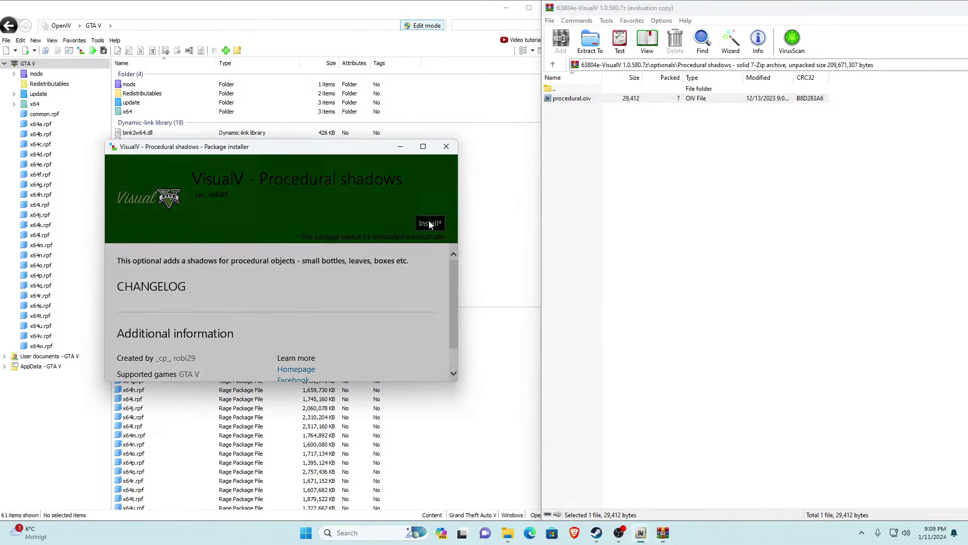
pyautogui.click(303, 244)
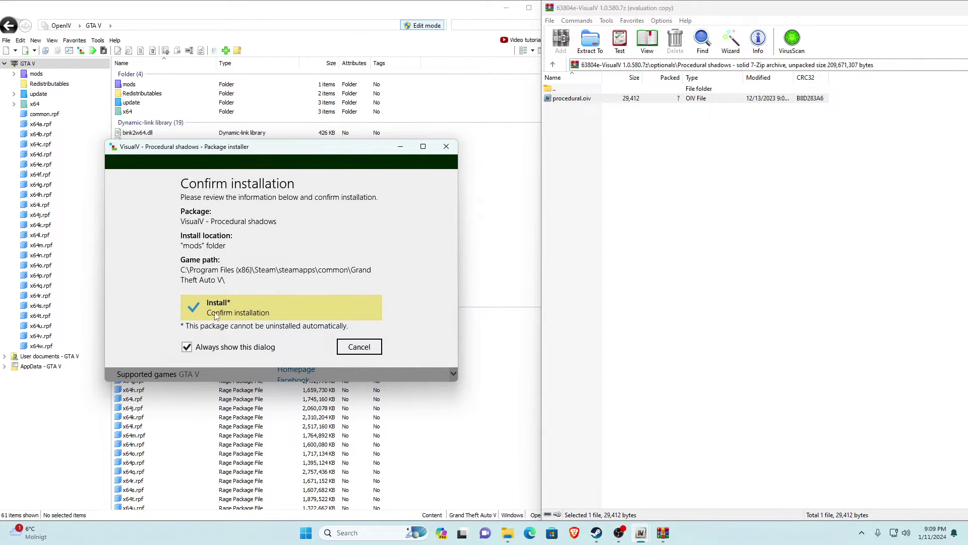
pyautogui.click(340, 346)
pyautogui.click(446, 146)
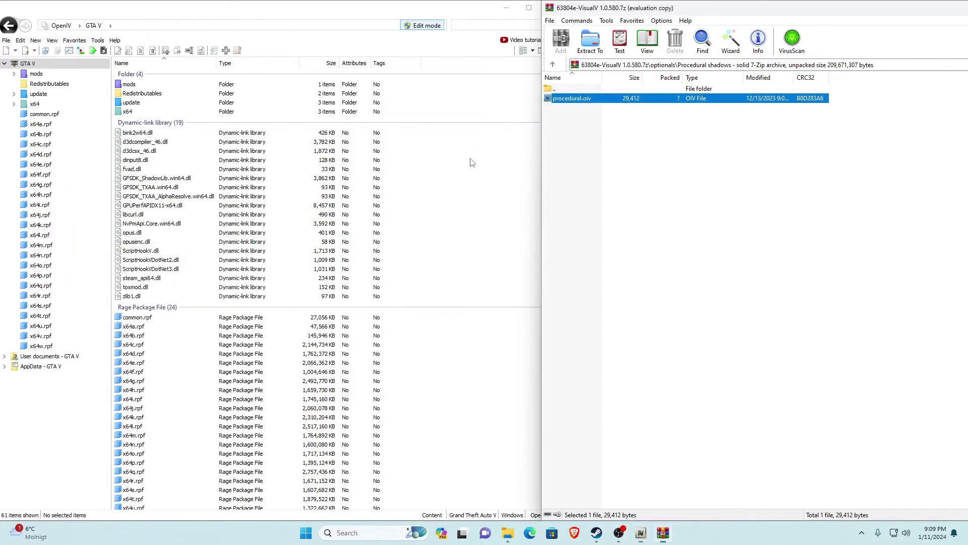
# Open the Removed grass dithering + trees reflections folder and select grass.oiv, with OpenIV in front.
pyautogui.click(506, 8)
pyautogui.click(508, 532)
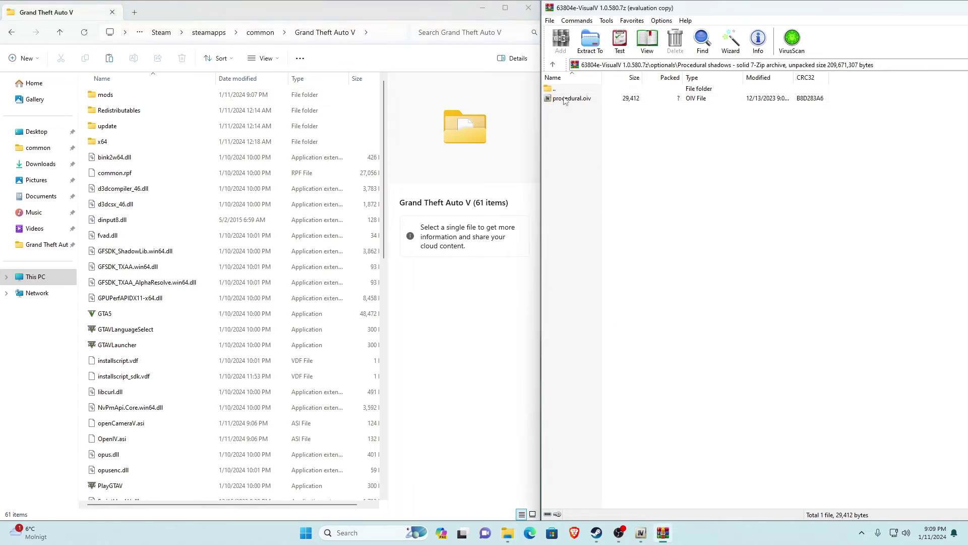
pyautogui.click(553, 65)
pyautogui.click(577, 168)
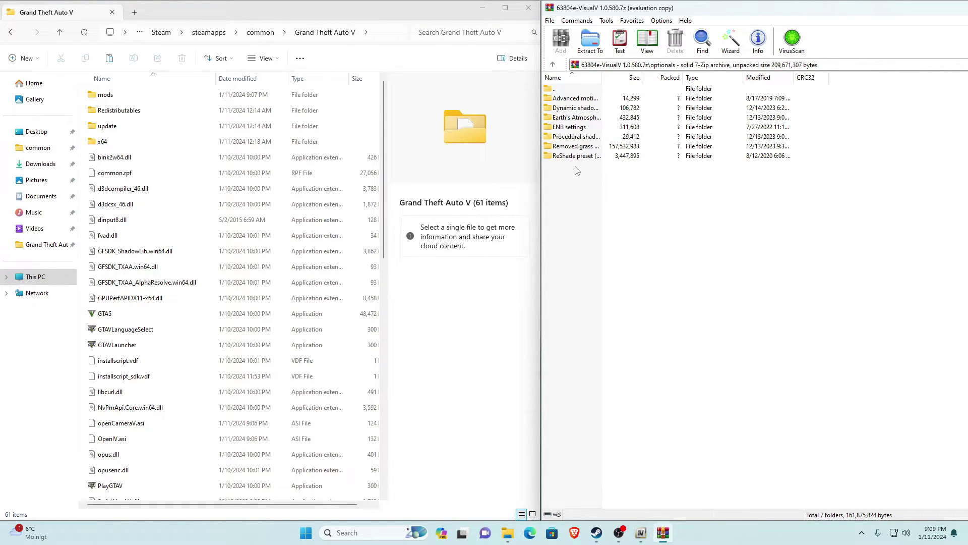
pyautogui.click(573, 147)
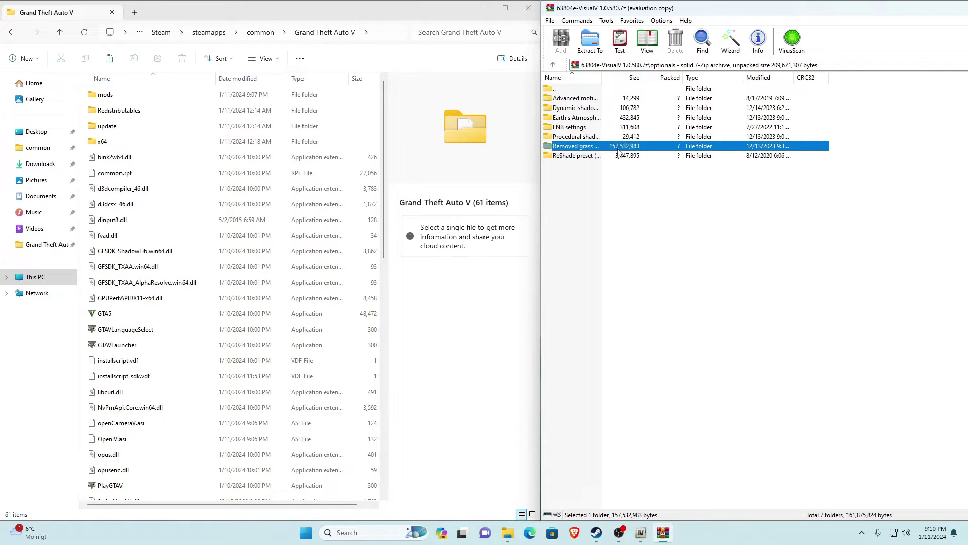
pyautogui.doubleClick(617, 151)
pyautogui.click(565, 99)
pyautogui.click(482, 8)
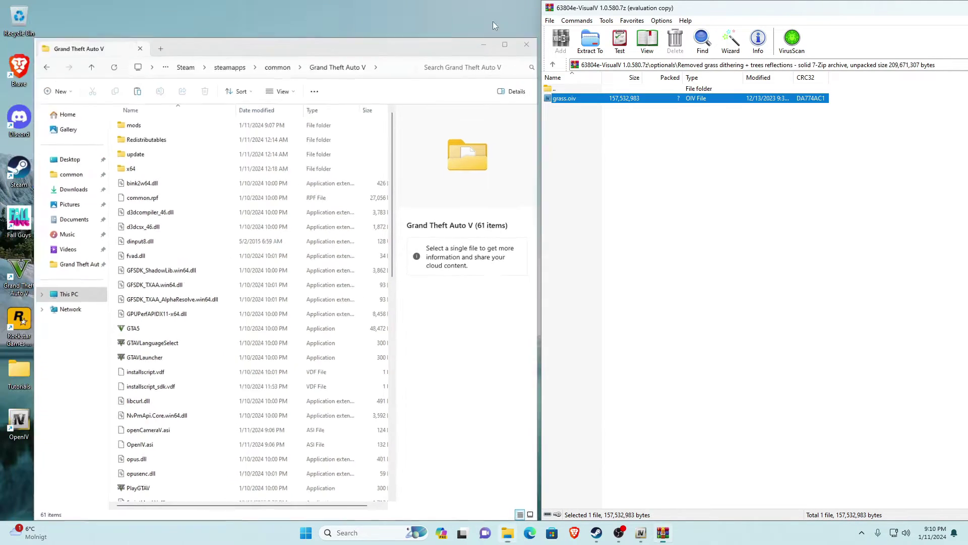
pyautogui.click(641, 533)
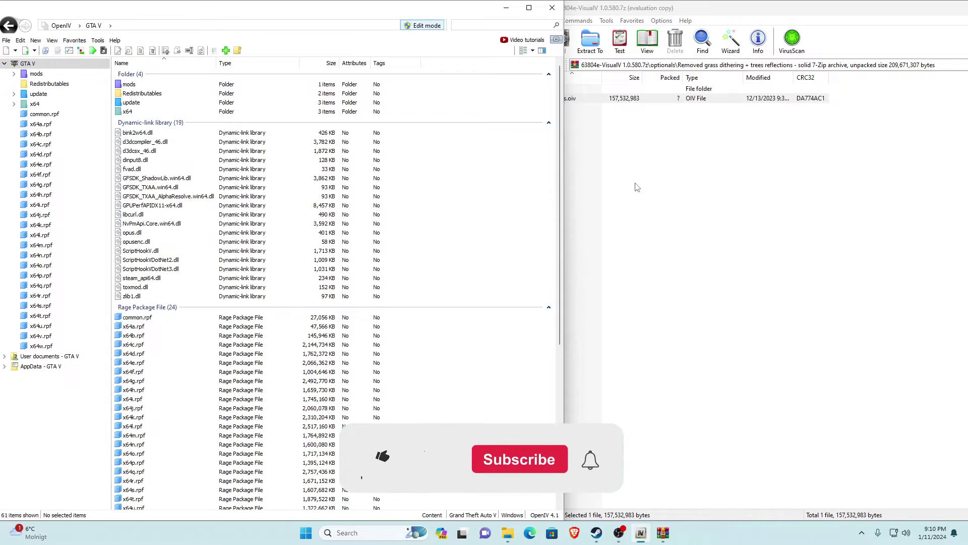
# Take grass.oiv to the mods-folder install confirmation, cancel and close, then return to optionals.
pyautogui.moveTo(564, 98); pyautogui.dragTo(485, 204)
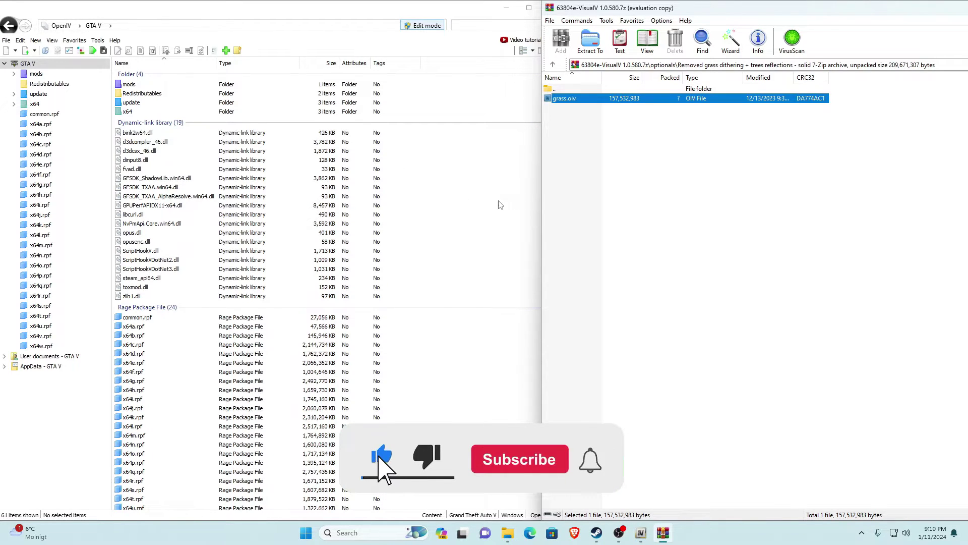
pyautogui.click(429, 223)
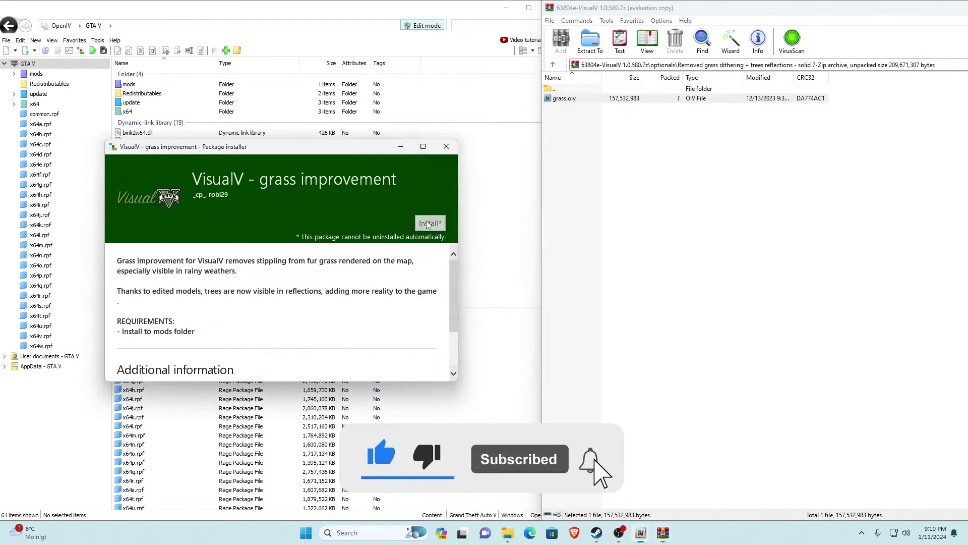
pyautogui.click(248, 250)
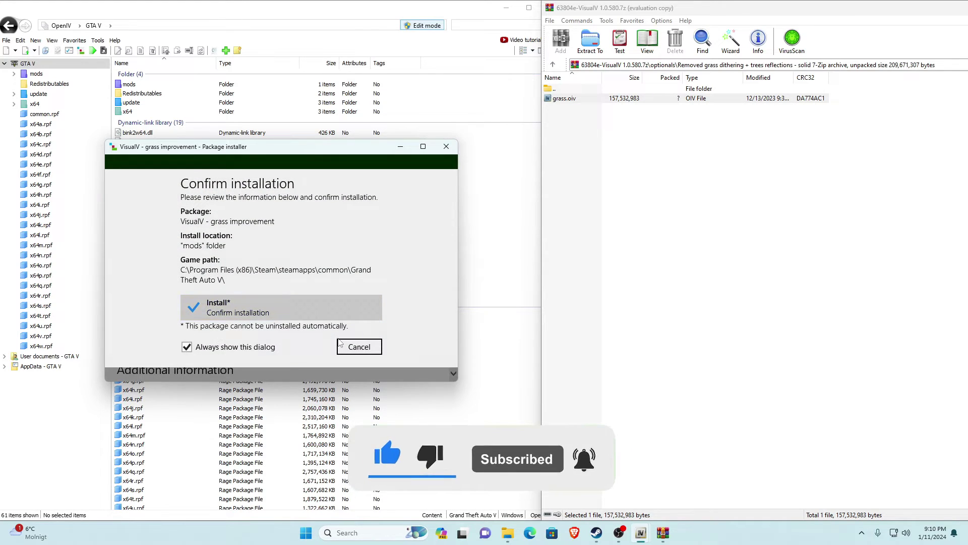
pyautogui.click(359, 346)
pyautogui.click(446, 147)
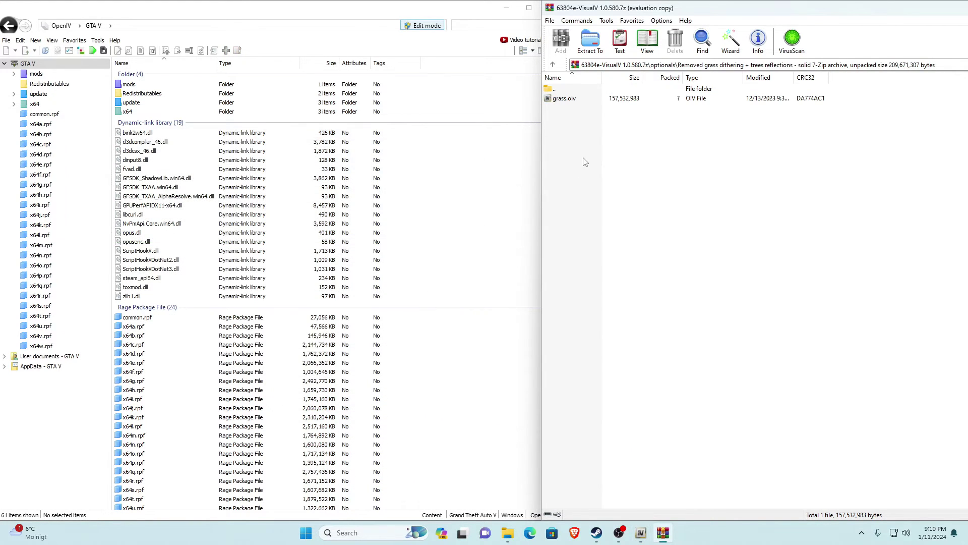
pyautogui.click(553, 64)
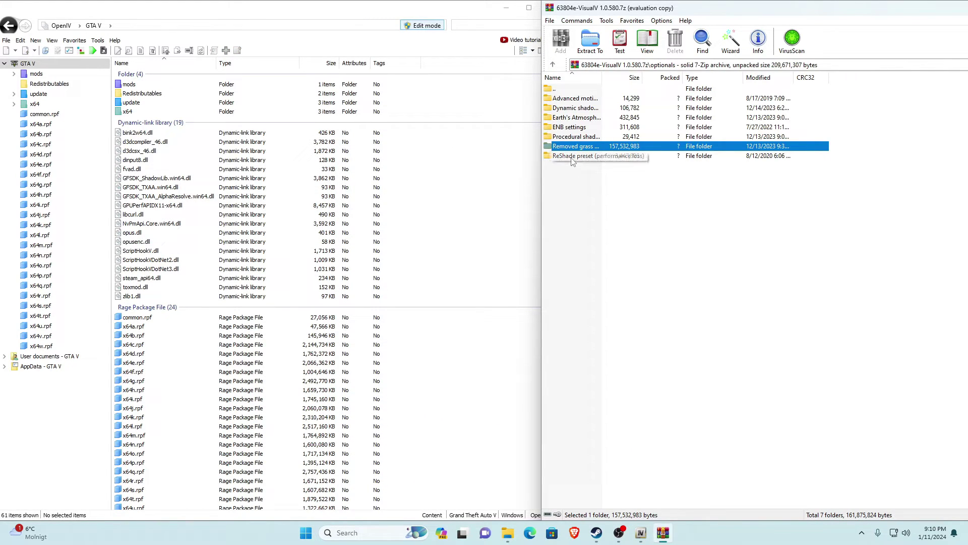
# Hide OpenIV, restore the game folder, and open the ReShade preset (performance loss) folder.
pyautogui.click(506, 7)
pyautogui.click(508, 532)
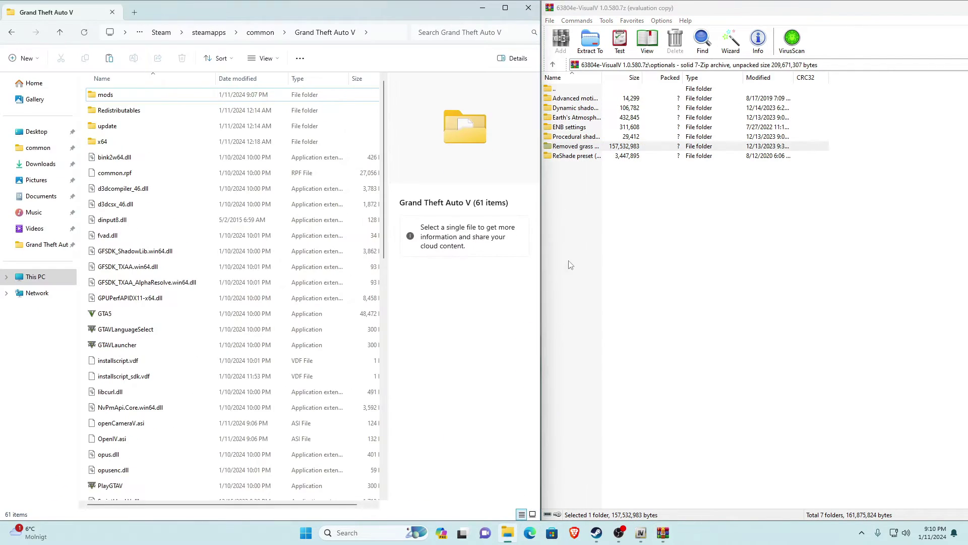
pyautogui.click(582, 158)
pyautogui.doubleClick(581, 158)
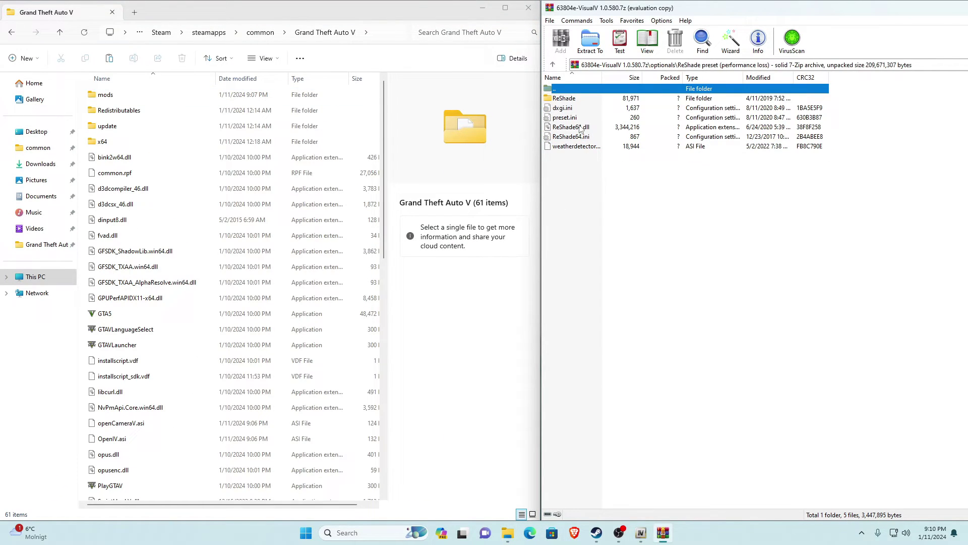
pyautogui.click(553, 65)
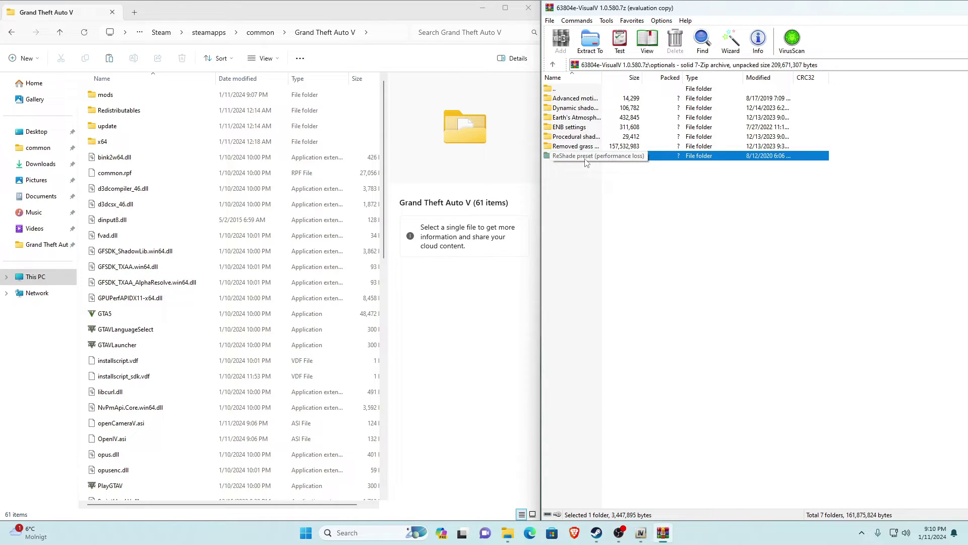
pyautogui.doubleClick(585, 158)
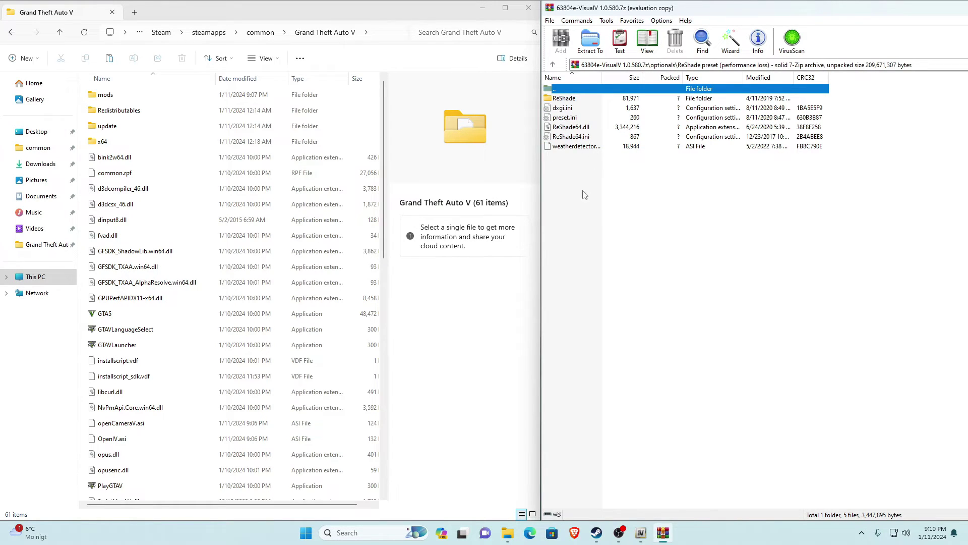
# Select the six ReShade preset items, try putting them in the game folder, then return to the archive root.
pyautogui.click(583, 168)
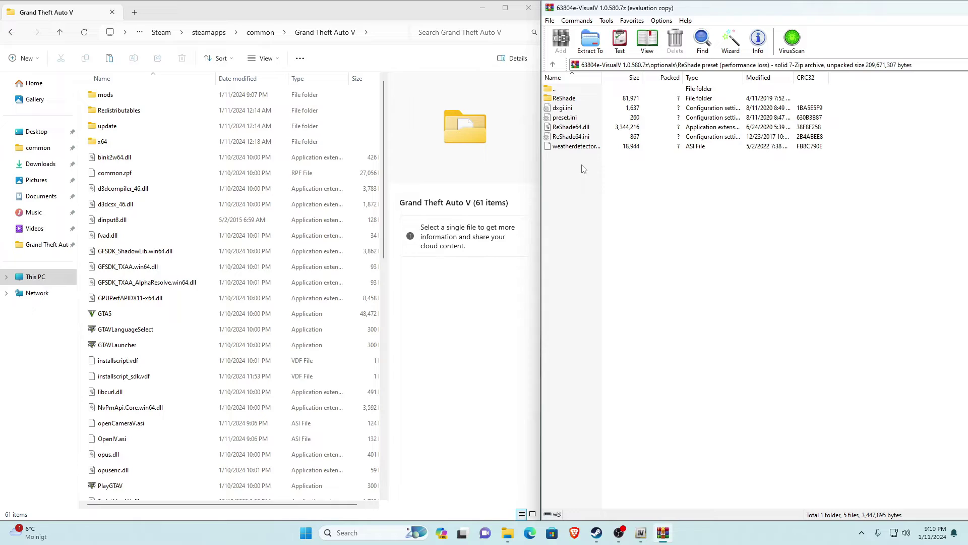
pyautogui.moveTo(605, 167)
pyautogui.mouseDown()
pyautogui.moveTo(576, 100)
pyautogui.moveTo(608, 108)
pyautogui.moveTo(516, 145)
pyautogui.moveTo(428, 130)
pyautogui.moveTo(188, 214)
pyautogui.moveTo(192, 204)
pyautogui.moveTo(519, 135)
pyautogui.moveTo(608, 174)
pyautogui.mouseUp()
pyautogui.click(607, 174)
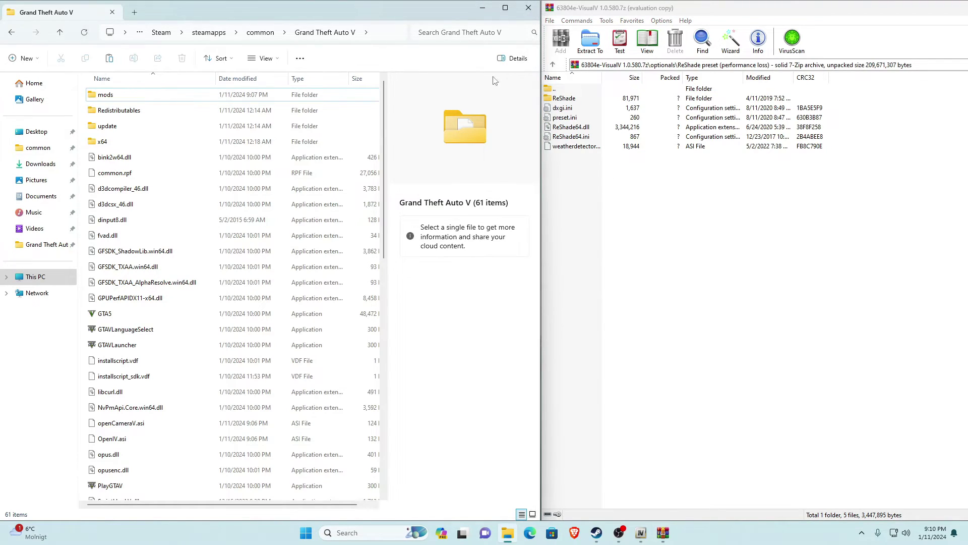
pyautogui.click(555, 64)
pyautogui.click(555, 64)
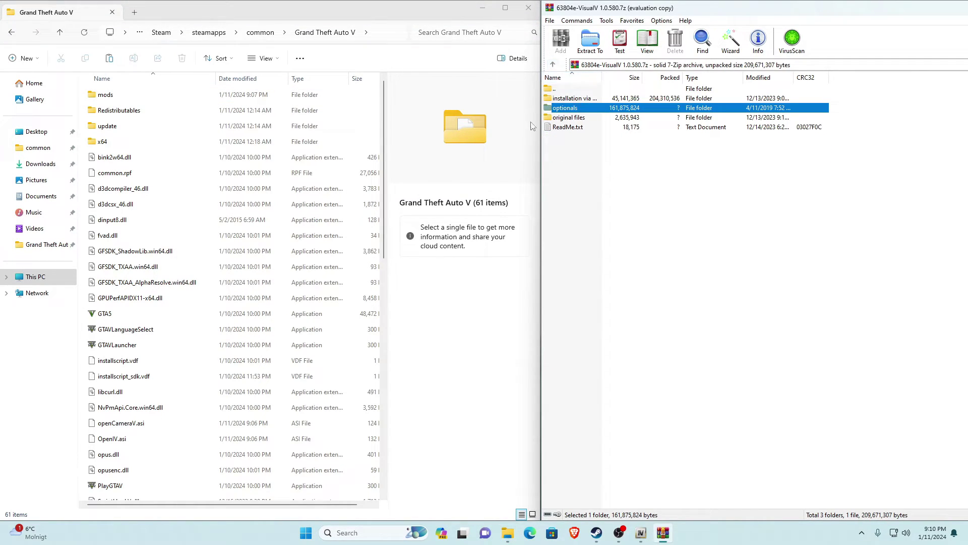
# Install the VisualV 'Original files.oiv' package into the mods folder through OpenIV's package installer.
pyautogui.click(483, 8)
pyautogui.click(647, 533)
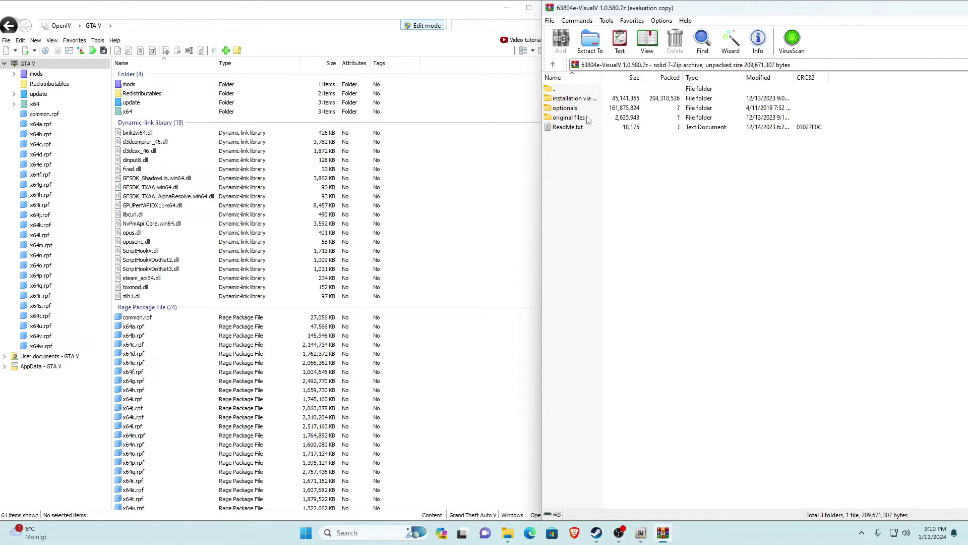
pyautogui.doubleClick(564, 118)
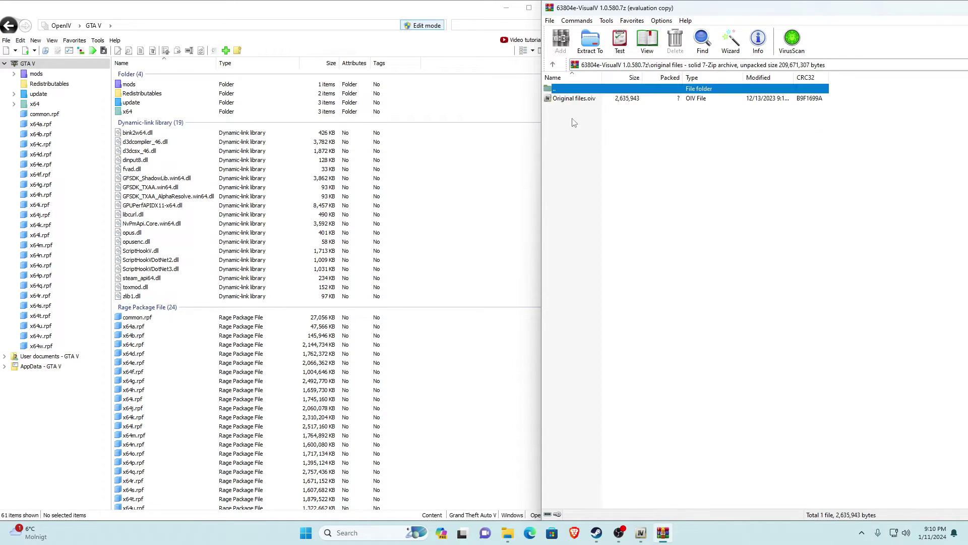
pyautogui.click(574, 100)
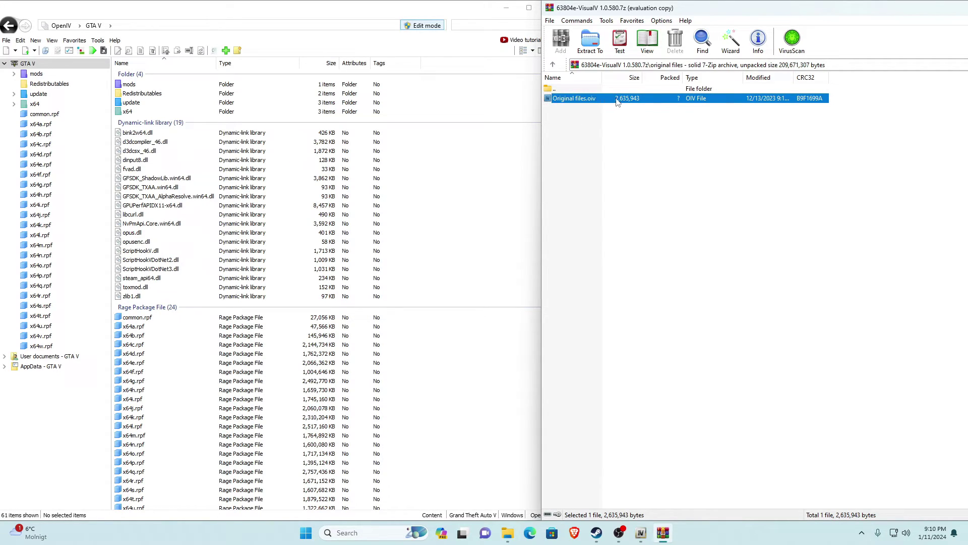
pyautogui.moveTo(617, 101); pyautogui.dragTo(473, 164)
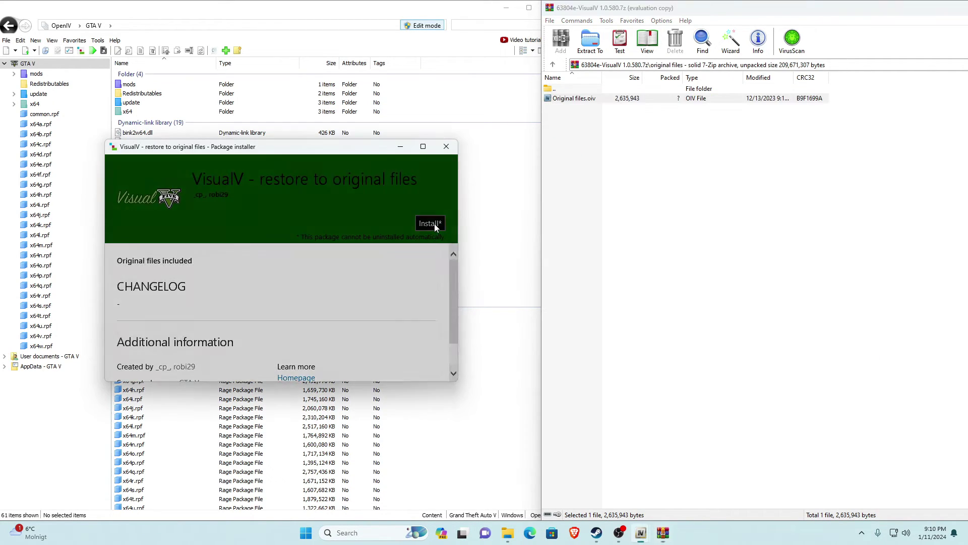
pyautogui.click(434, 225)
pyautogui.click(282, 255)
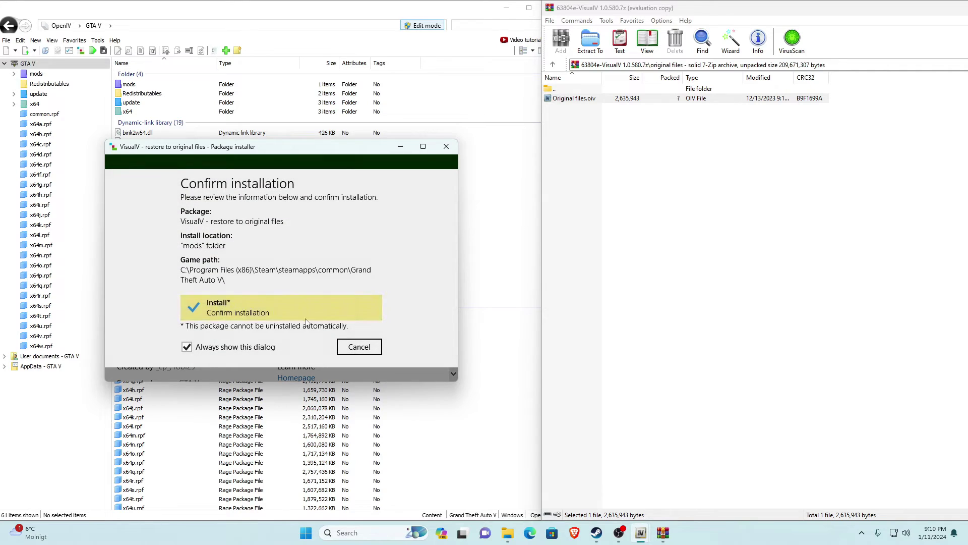
pyautogui.click(305, 321)
pyautogui.click(423, 225)
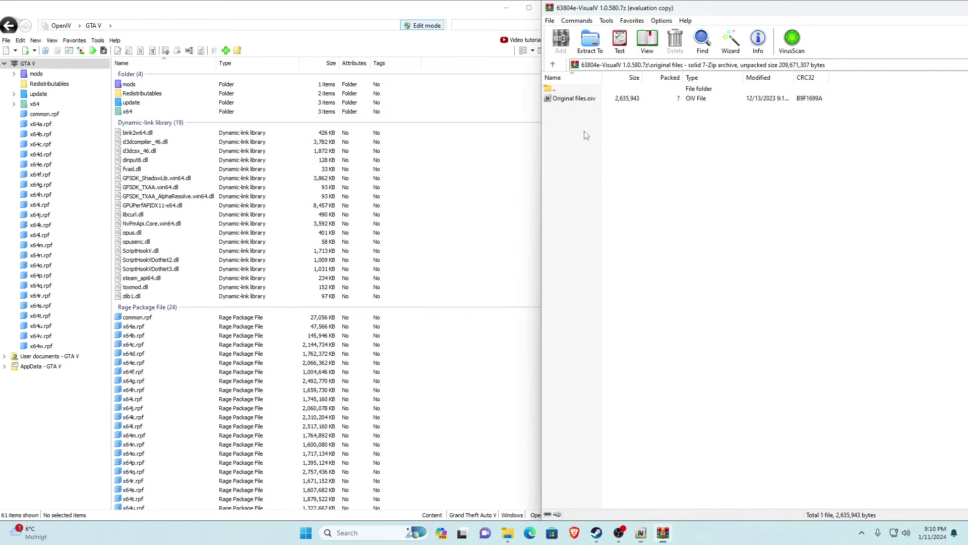
# Return to the archive's top level, clear the selection and close the VisualV archive window.
pyautogui.click(553, 64)
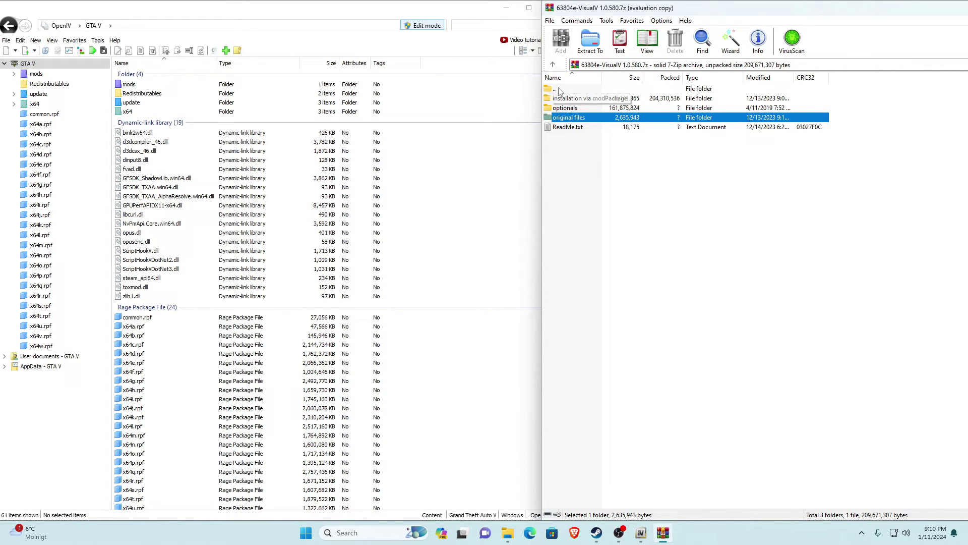
pyautogui.click(680, 231)
pyautogui.moveTo(705, 12); pyautogui.dragTo(503, 70)
pyautogui.click(833, 68)
# Close OpenIV and refresh the Windows desktop.
pyautogui.click(561, 5)
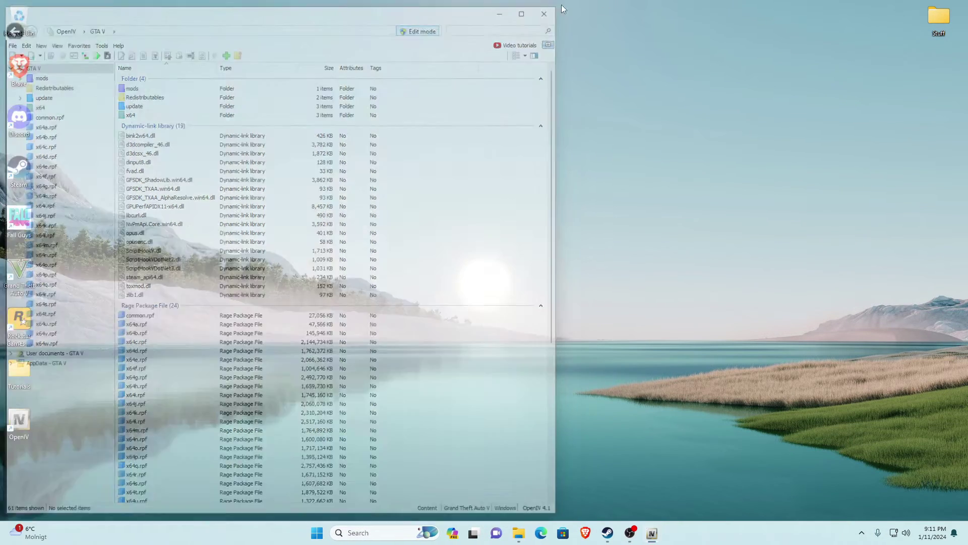
pyautogui.rightClick(579, 119)
pyautogui.click(611, 184)
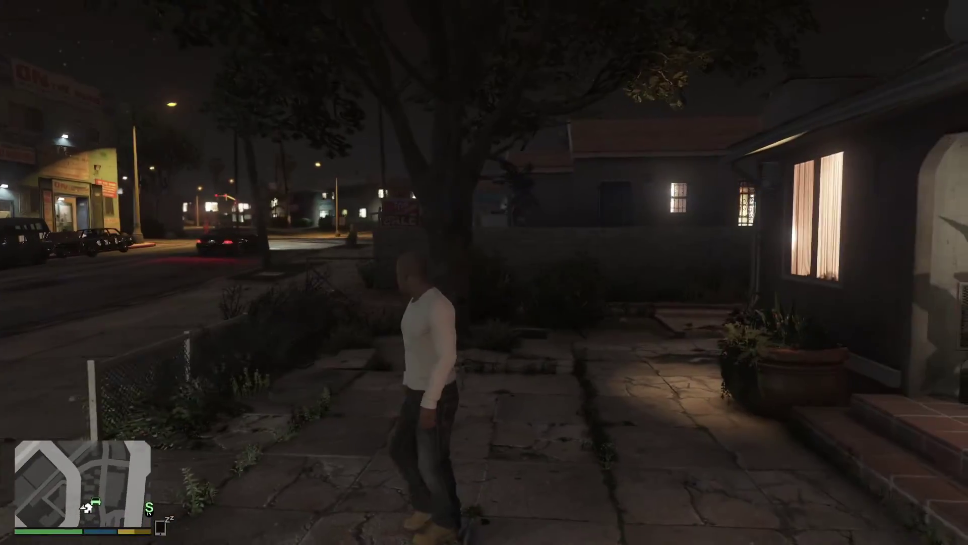
# Run the character from the house across toward the street and row of houses at night.
pyautogui.press('w')
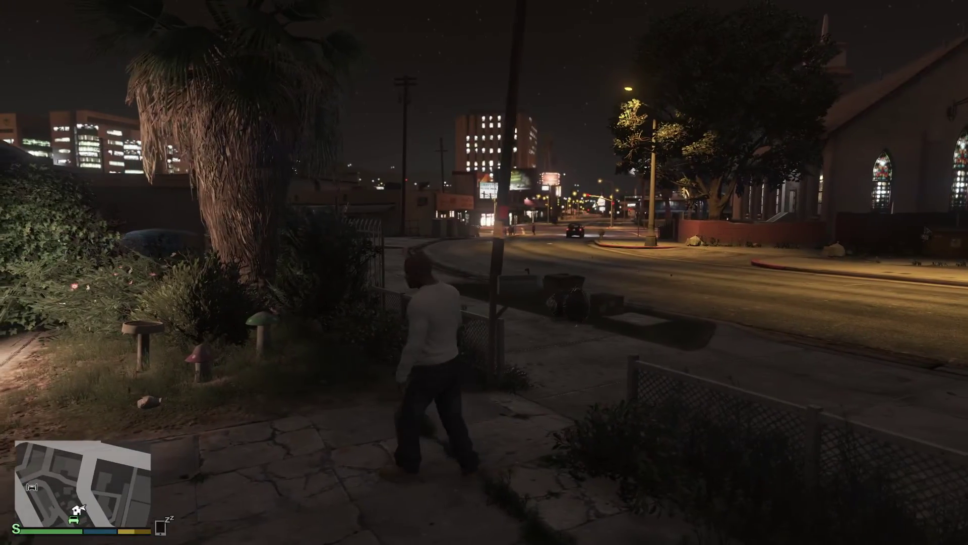
pyautogui.press('s')
pyautogui.press('s')
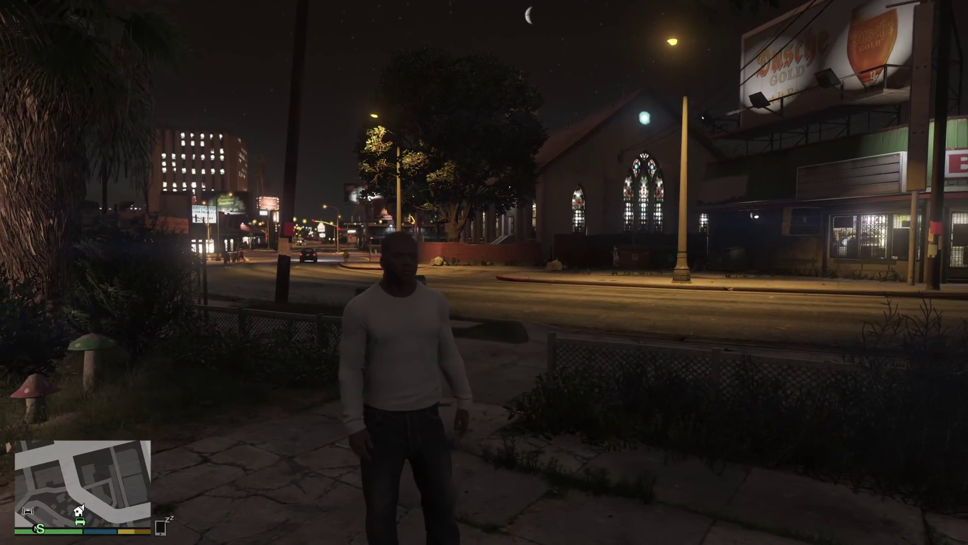
pyautogui.press('w')
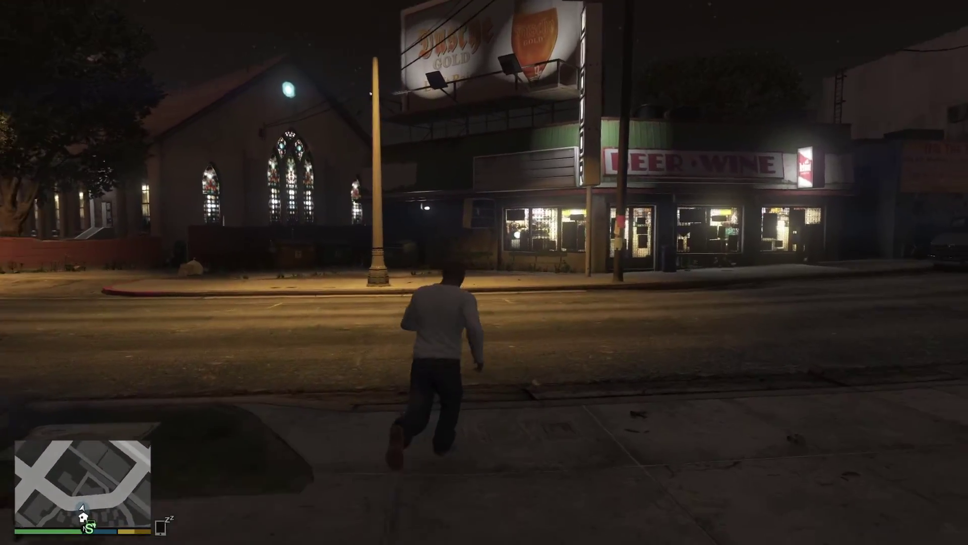
pyautogui.press('w')
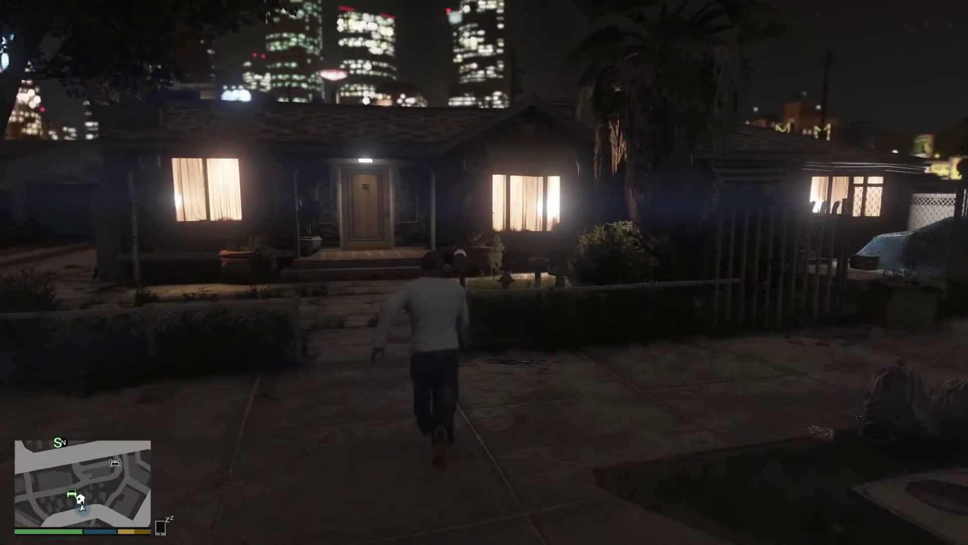
pyautogui.press('w')
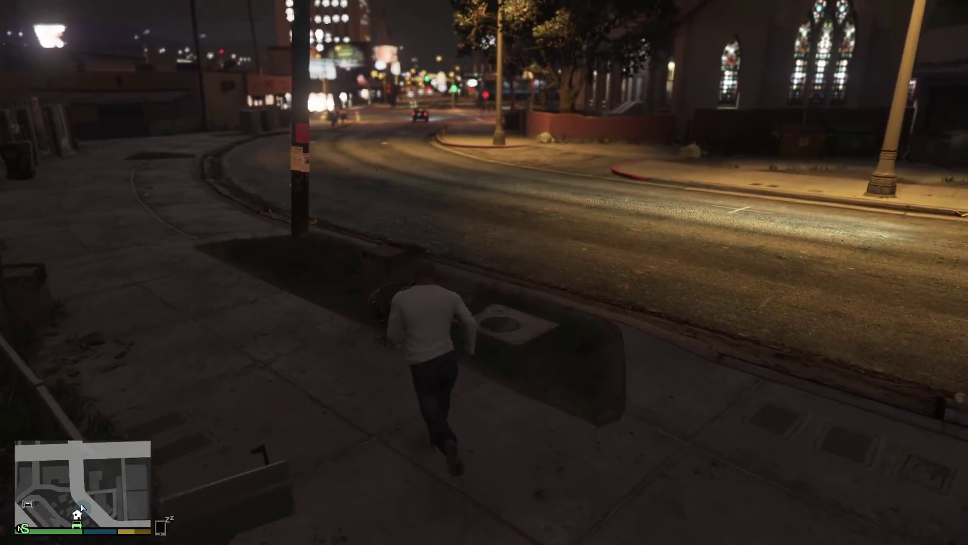
pyautogui.press('w')
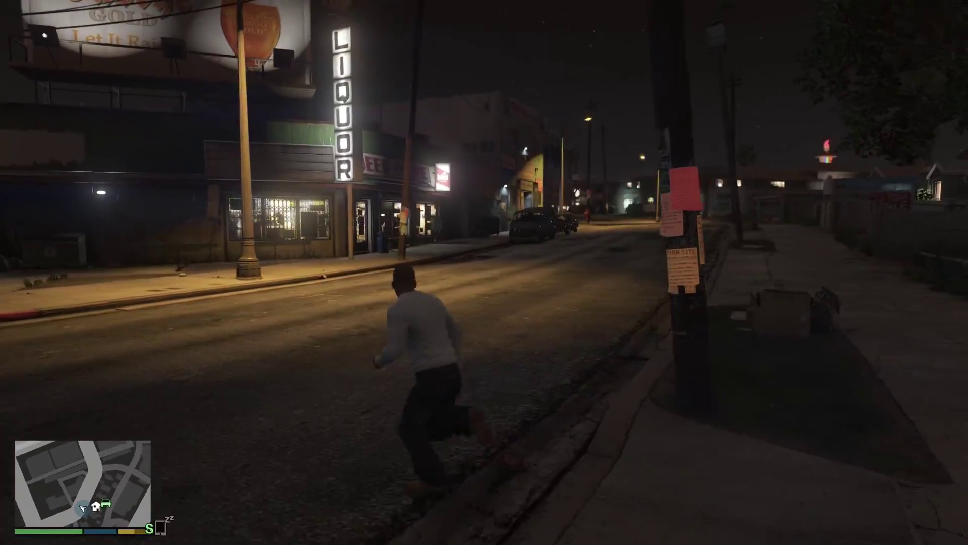
# Run along the sidewalk, up the street toward the intersection and past the liquor store.
pyautogui.press('w')
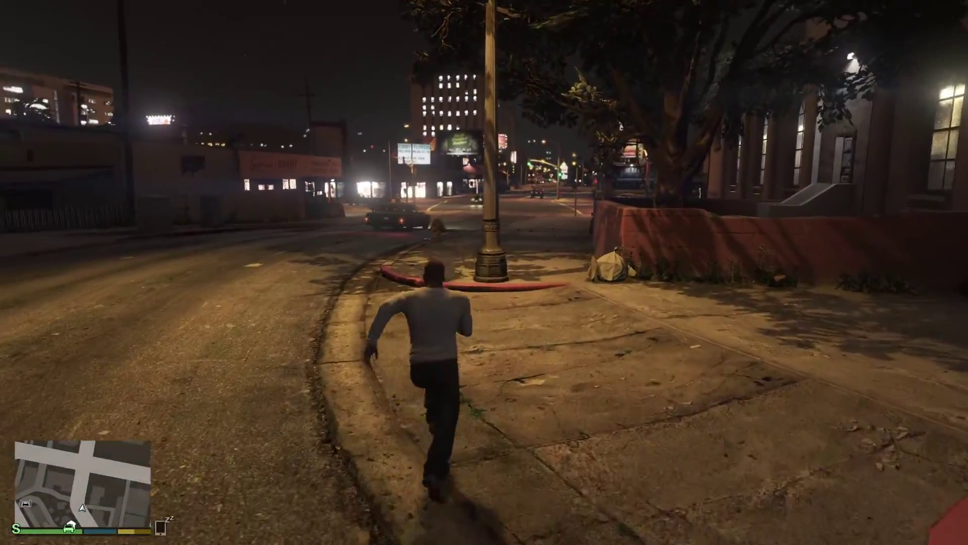
pyautogui.press('w')
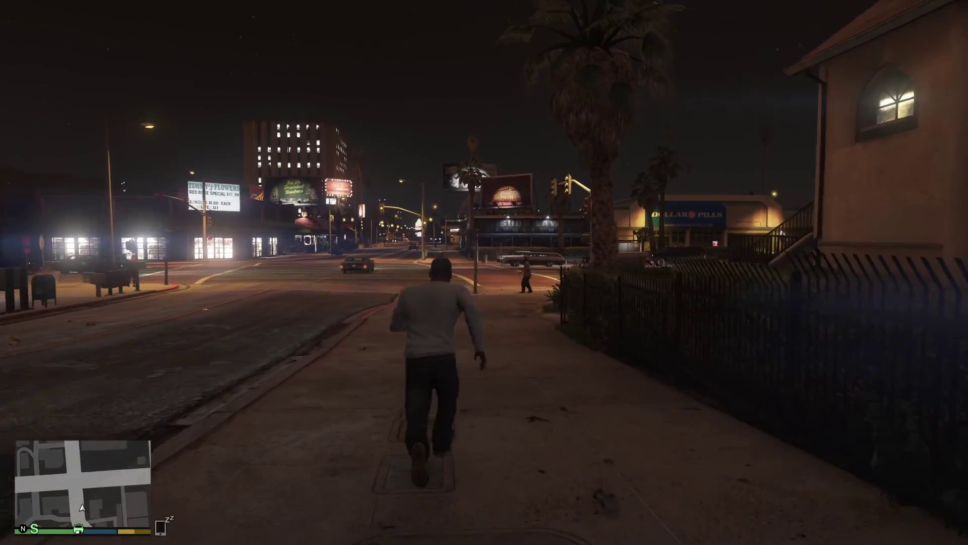
pyautogui.press('w')
pyautogui.press('w')
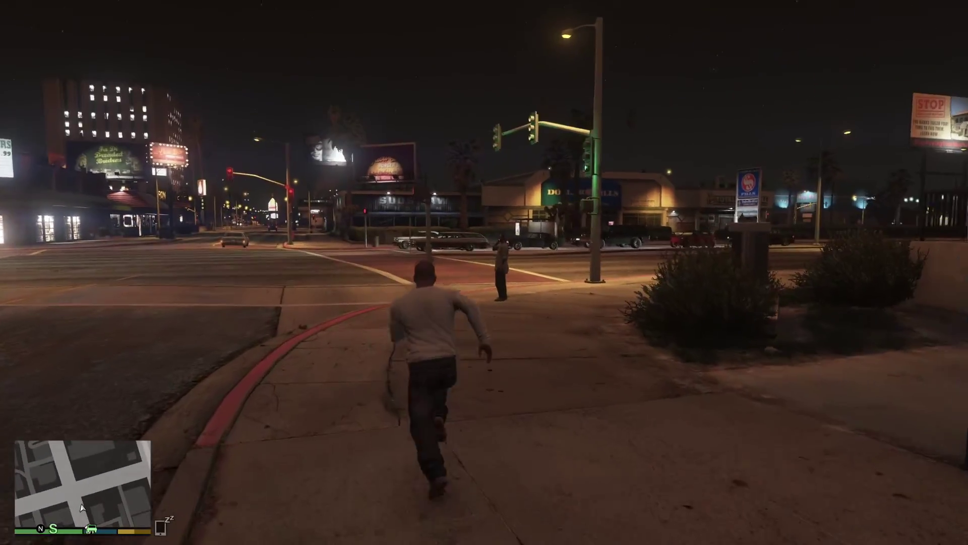
pyautogui.press('w')
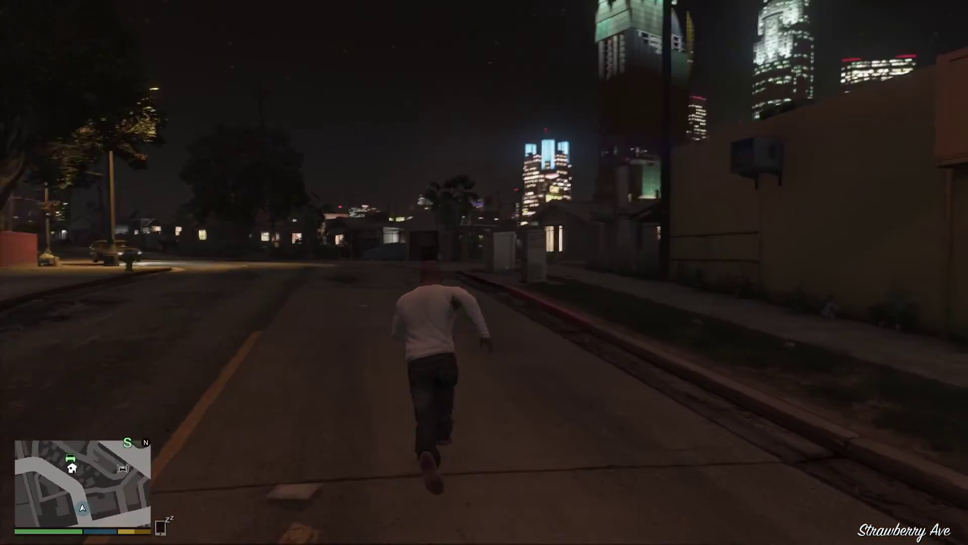
pyautogui.press('w')
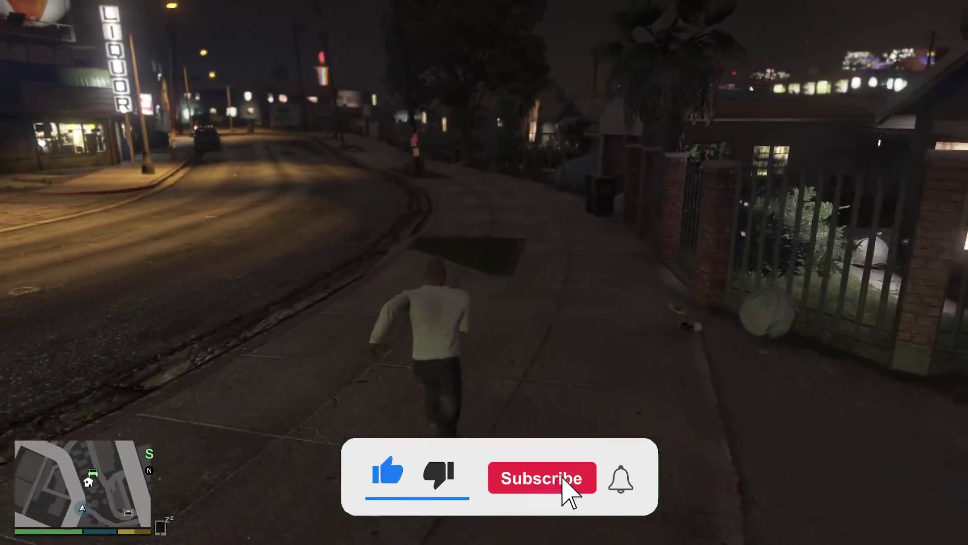
pyautogui.press('w')
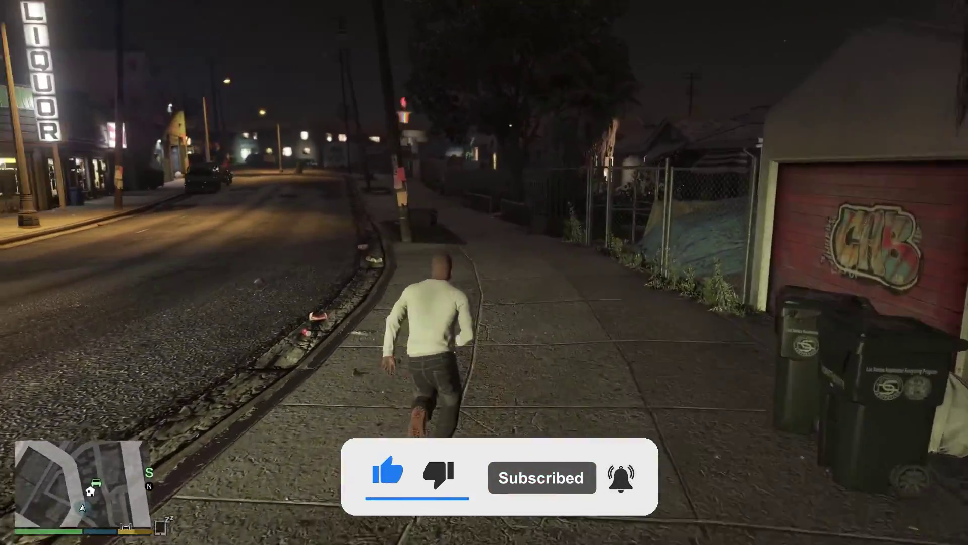
pyautogui.press('w')
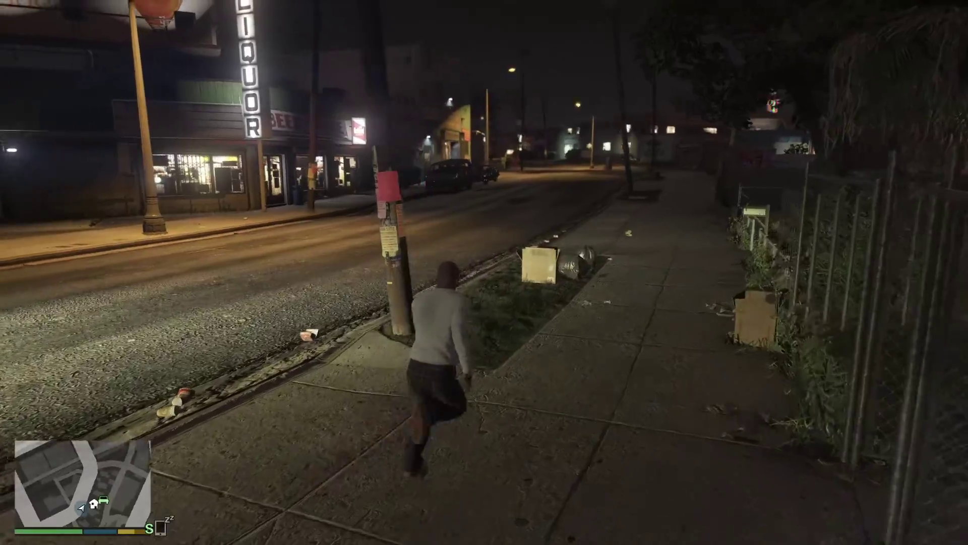